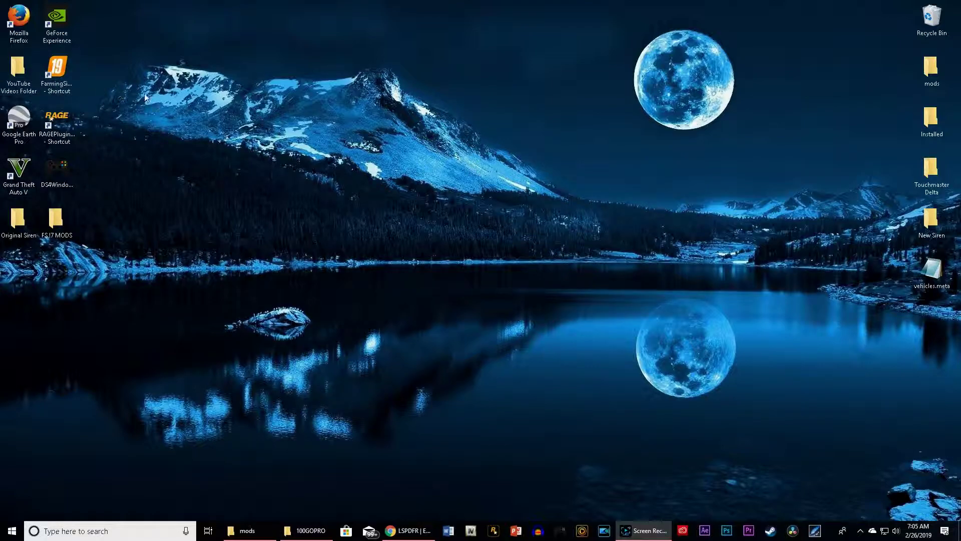
Bring Chrome forward, review the Mod-Network home page, then go to the CloverCreek v1.0.0.1 FS19 page
{"action": "left_click", "coordinate": [422, 531]}
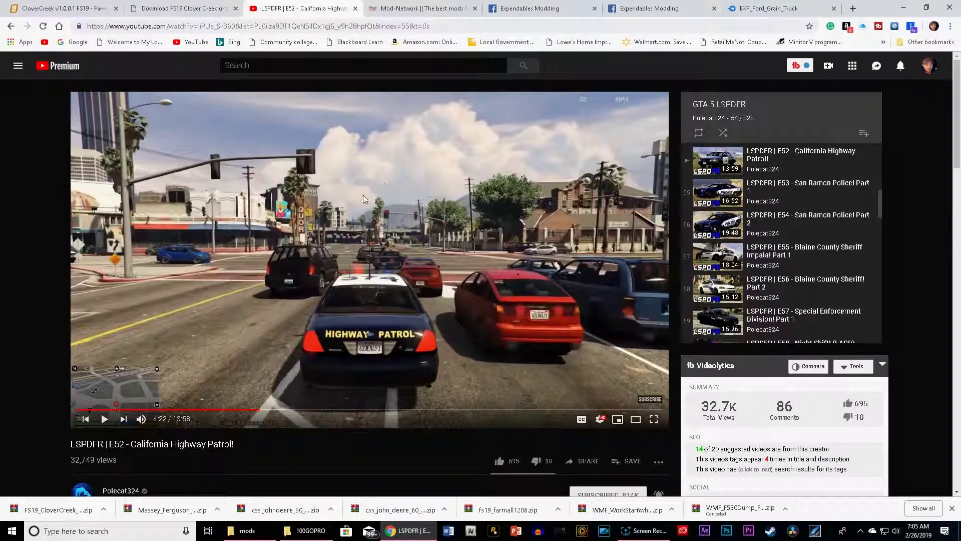
{"action": "left_click", "coordinate": [395, 8]}
{"action": "scroll", "coordinate": [843, 247], "scroll_direction": "up", "scroll_amount": 10}
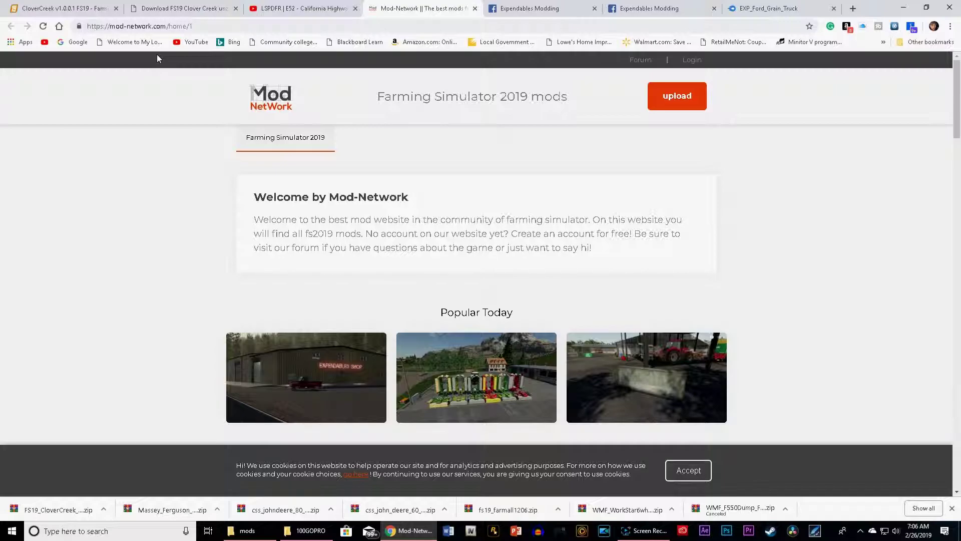
{"action": "left_click", "coordinate": [65, 9]}
{"action": "scroll", "coordinate": [737, 253], "scroll_direction": "up", "scroll_amount": 5}
{"action": "scroll", "coordinate": [738, 253], "scroll_direction": "up", "scroll_amount": 15}
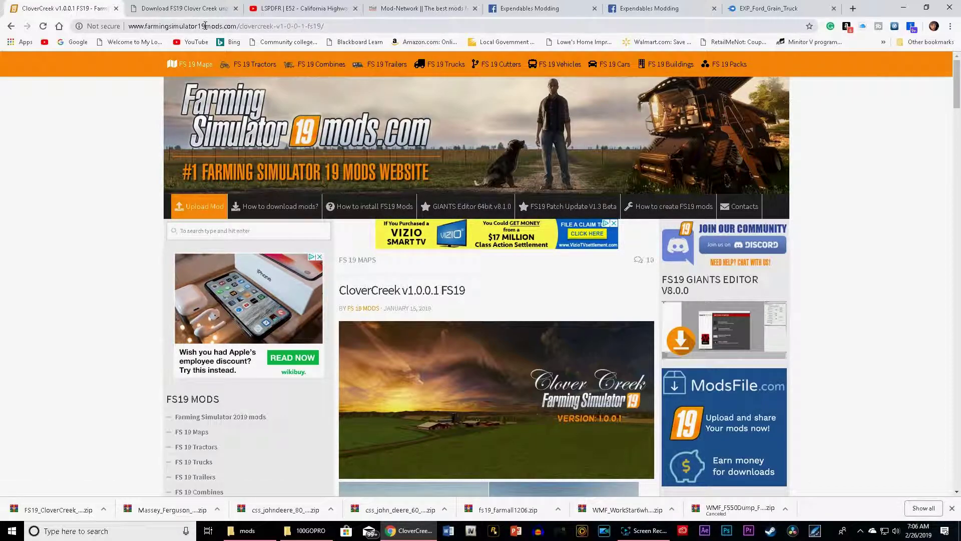
{"action": "scroll", "coordinate": [478, 279], "scroll_direction": "down", "scroll_amount": 4}
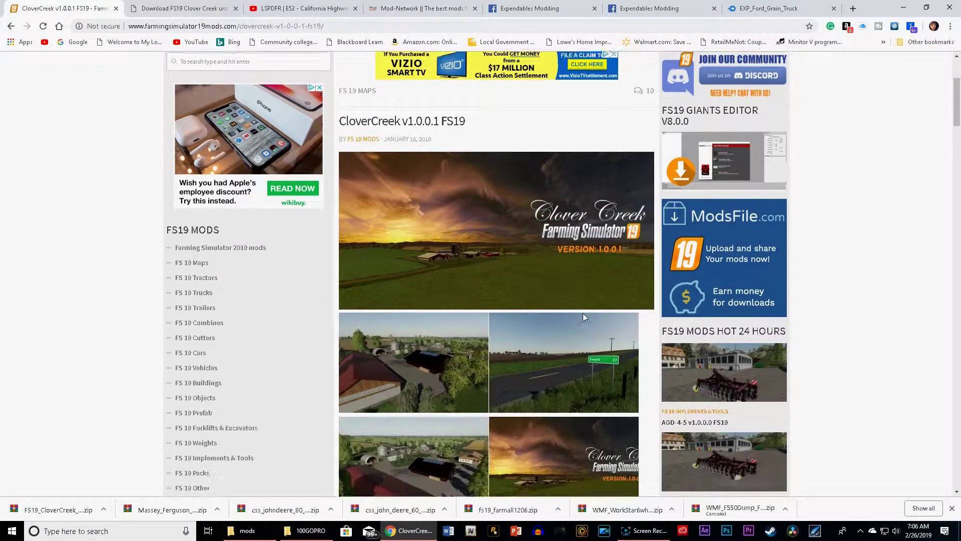
{"action": "scroll", "coordinate": [493, 281], "scroll_direction": "down", "scroll_amount": 13}
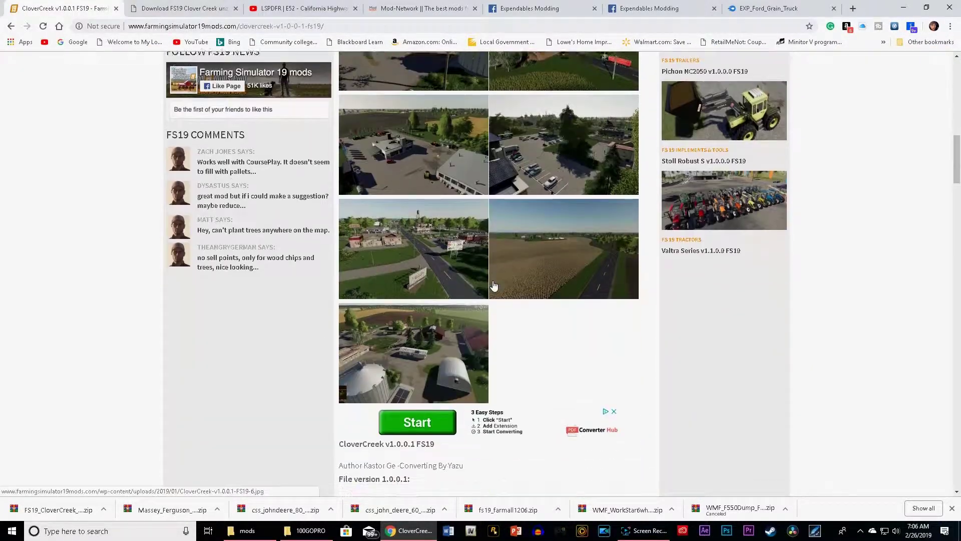
{"action": "scroll", "coordinate": [493, 285], "scroll_direction": "down", "scroll_amount": 9}
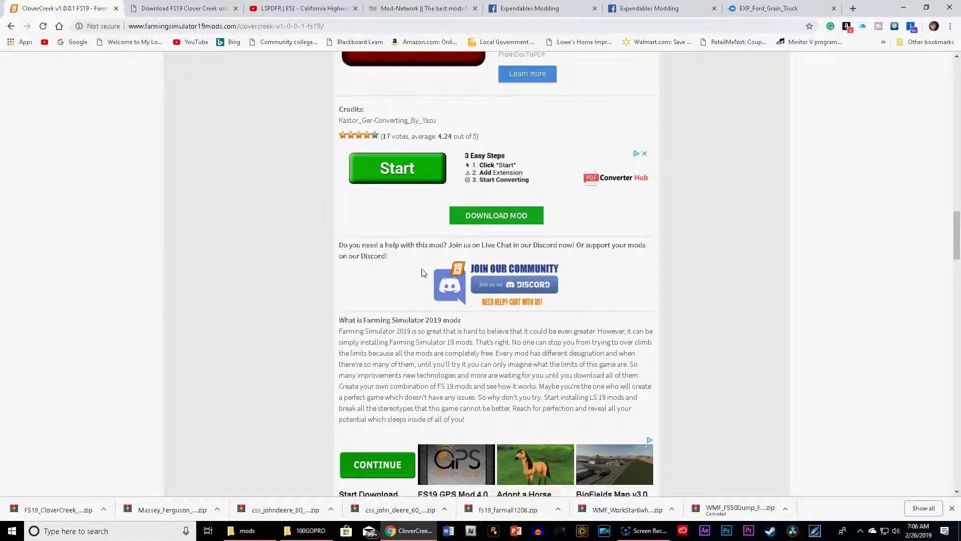
{"action": "scroll", "coordinate": [575, 324], "scroll_direction": "up", "scroll_amount": 20}
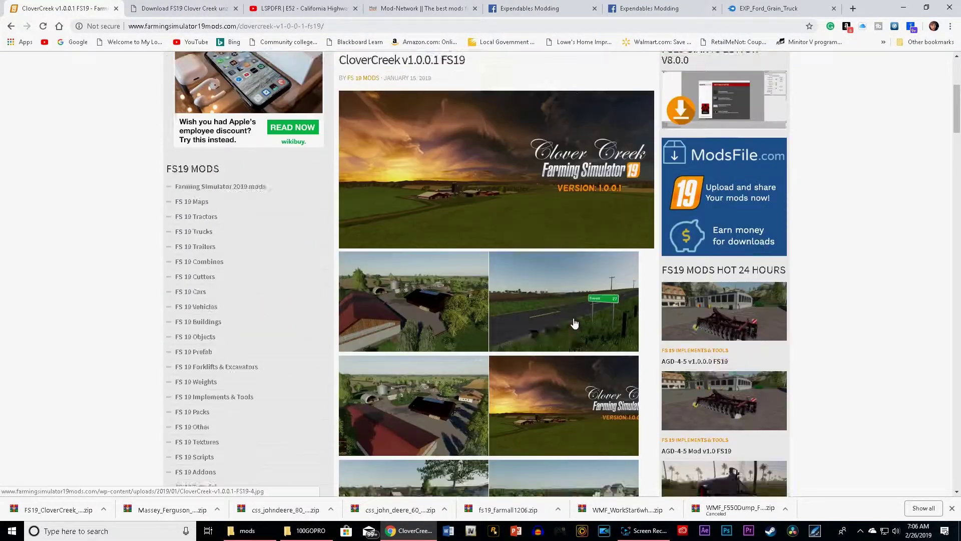
{"action": "scroll", "coordinate": [521, 380], "scroll_direction": "down", "scroll_amount": 10}
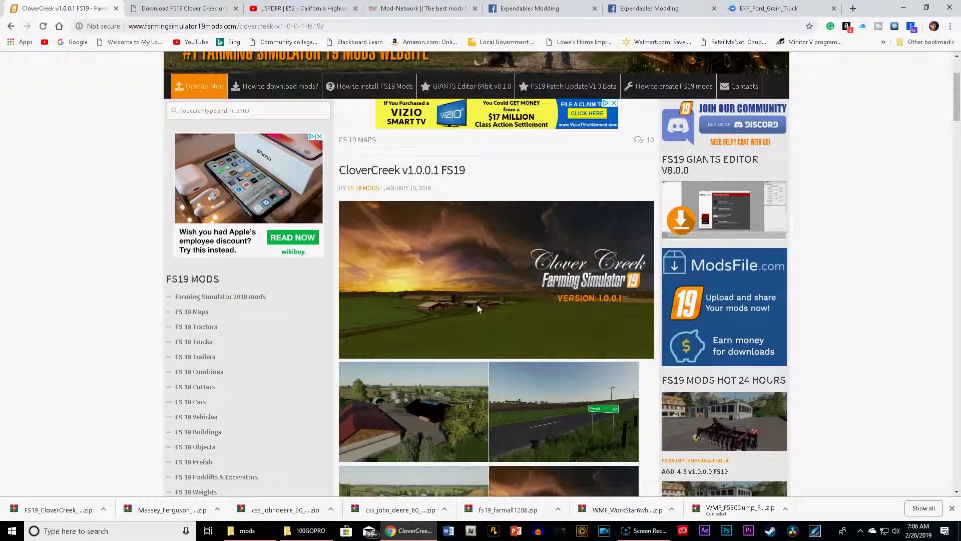
{"action": "scroll", "coordinate": [477, 308], "scroll_direction": "down", "scroll_amount": 10}
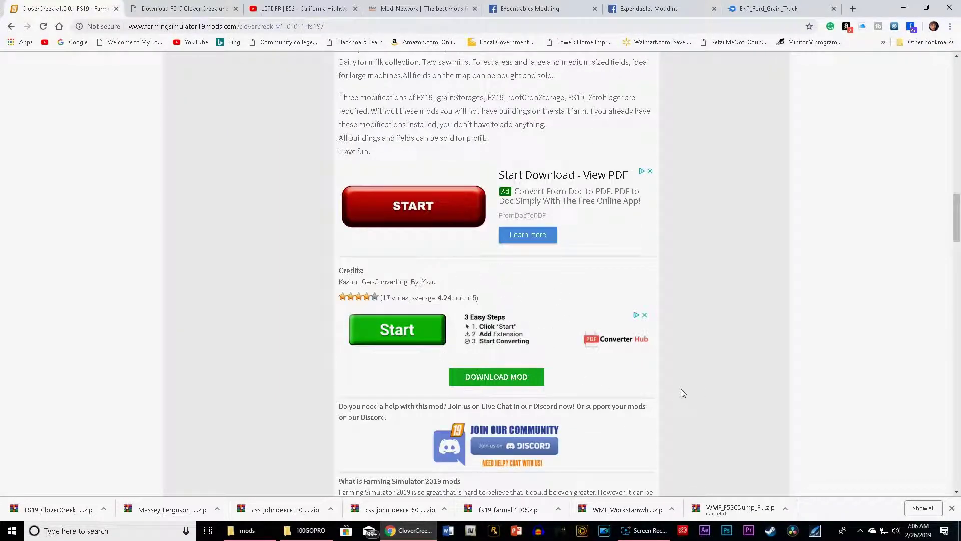
{"action": "scroll", "coordinate": [458, 389], "scroll_direction": "down", "scroll_amount": 3}
{"action": "scroll", "coordinate": [558, 328], "scroll_direction": "down", "scroll_amount": 3}
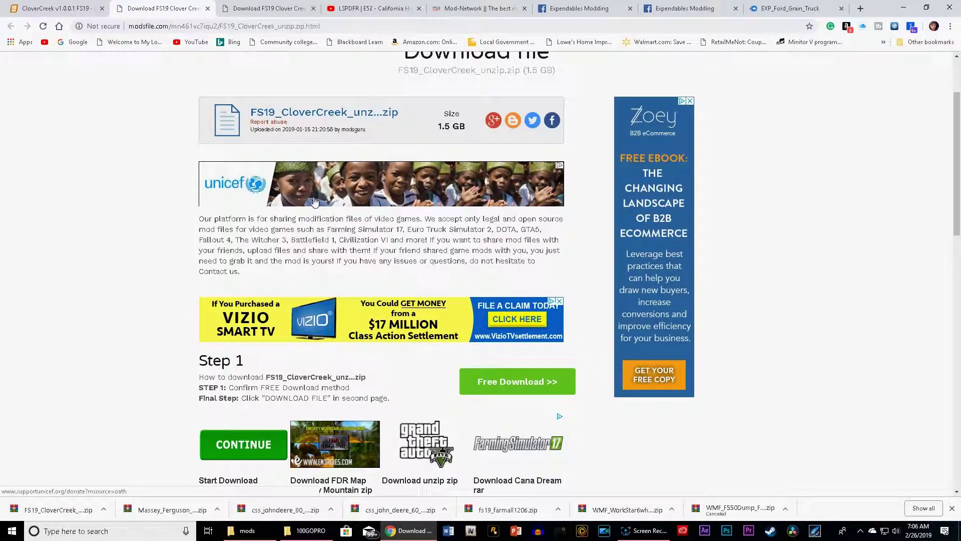
Read the ModsFile download steps and choose Free Download for FS19_CloverCreek_unzip.zip
{"action": "scroll", "coordinate": [491, 220], "scroll_direction": "down", "scroll_amount": 4}
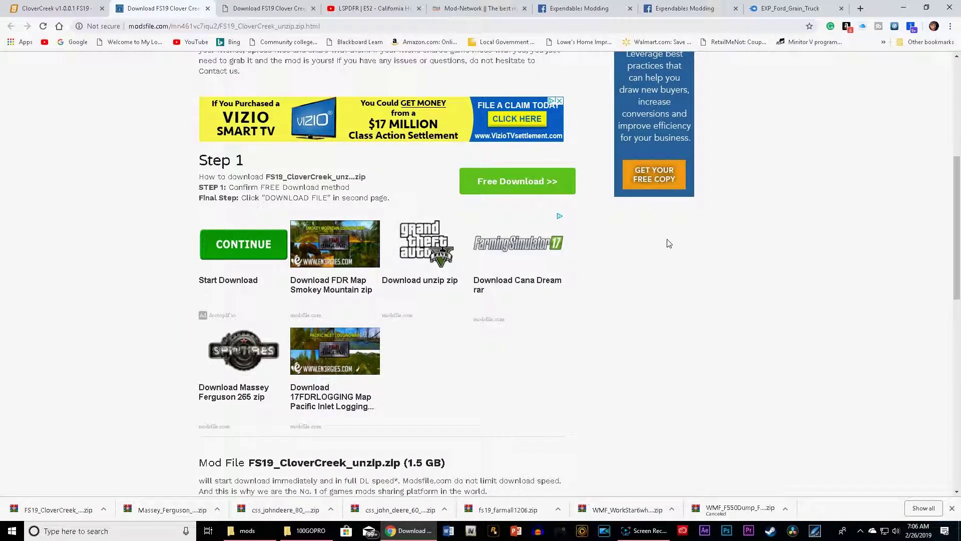
{"action": "scroll", "coordinate": [373, 304], "scroll_direction": "down", "scroll_amount": 9}
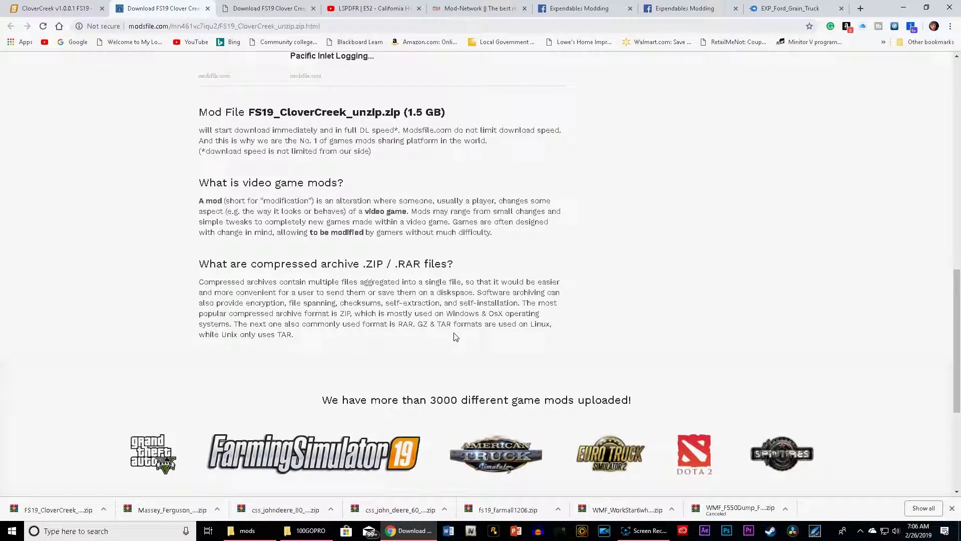
{"action": "scroll", "coordinate": [455, 337], "scroll_direction": "up", "scroll_amount": 15}
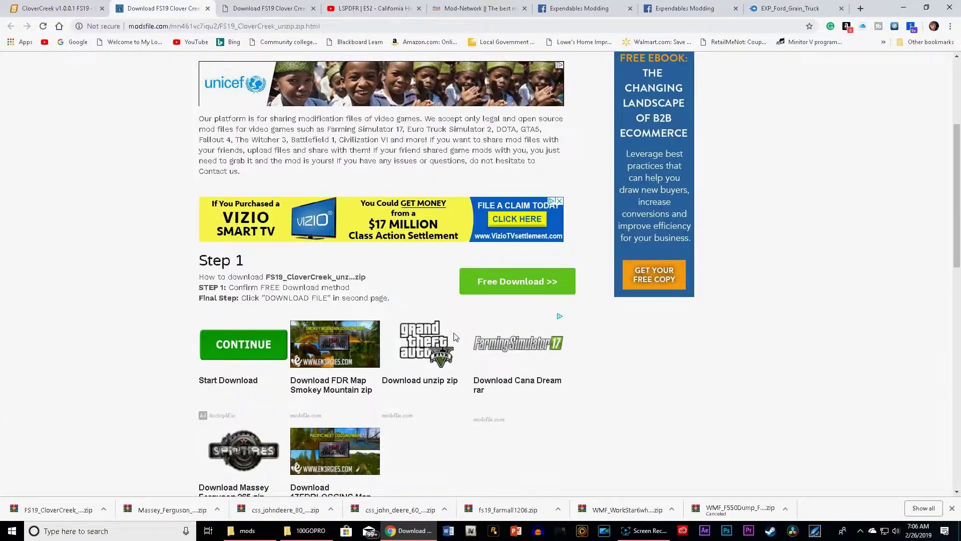
{"action": "scroll", "coordinate": [454, 332], "scroll_direction": "down", "scroll_amount": 9}
{"action": "scroll", "coordinate": [475, 249], "scroll_direction": "up", "scroll_amount": 2}
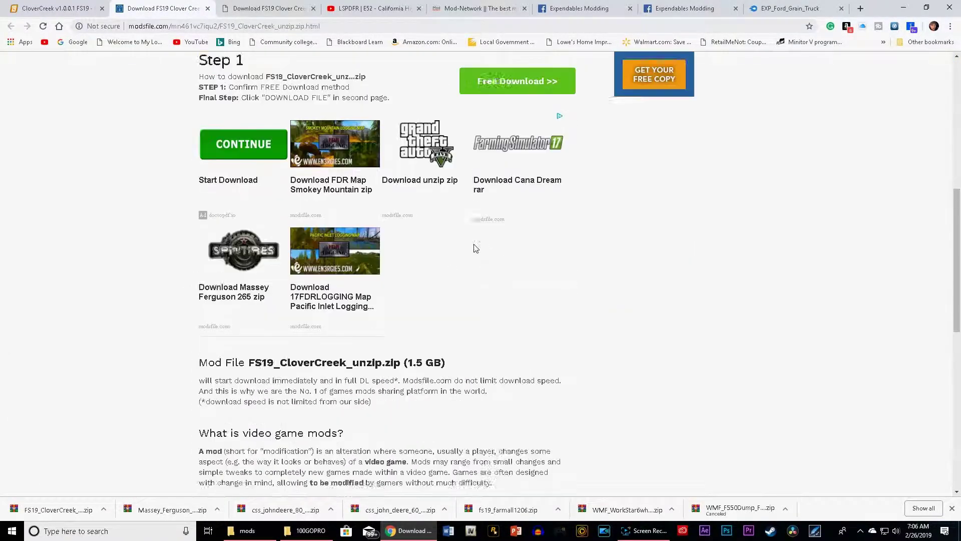
{"action": "mouse_move", "coordinate": [200, 127]}
{"action": "left_mouse_down"}
{"action": "mouse_move", "coordinate": [360, 129]}
{"action": "mouse_move", "coordinate": [266, 138]}
{"action": "mouse_move", "coordinate": [361, 138]}
{"action": "mouse_move", "coordinate": [236, 131]}
{"action": "mouse_move", "coordinate": [197, 146]}
{"action": "mouse_move", "coordinate": [197, 131]}
{"action": "left_mouse_up"}
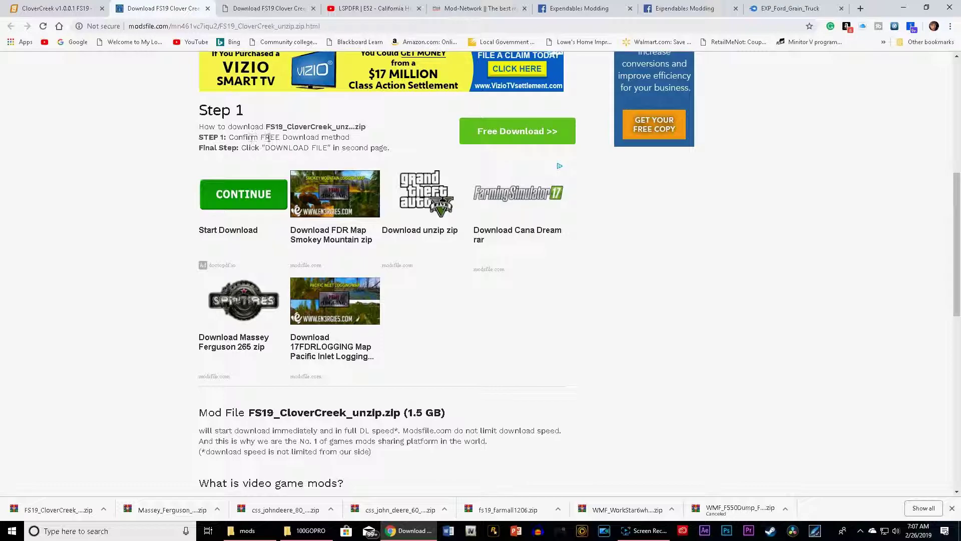
{"action": "left_click", "coordinate": [515, 132]}
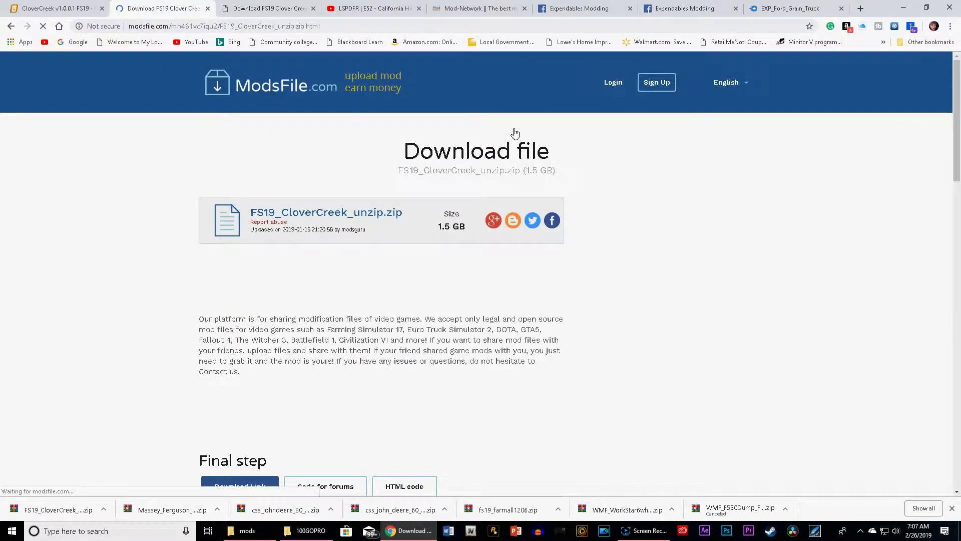
Close the 365Stream pop-up ad and start the CloverCreek zip download
{"action": "scroll", "coordinate": [374, 248], "scroll_direction": "down", "scroll_amount": 7}
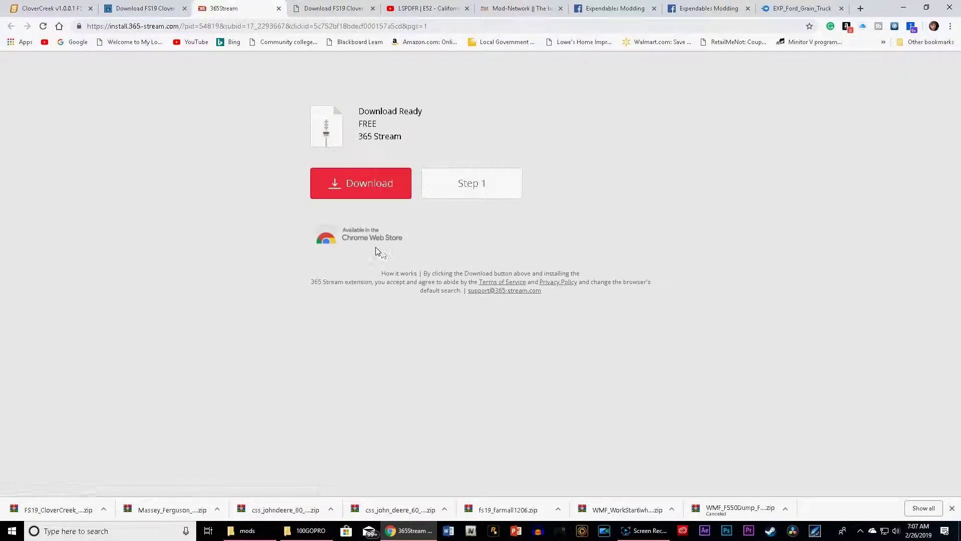
{"action": "left_click", "coordinate": [279, 8]}
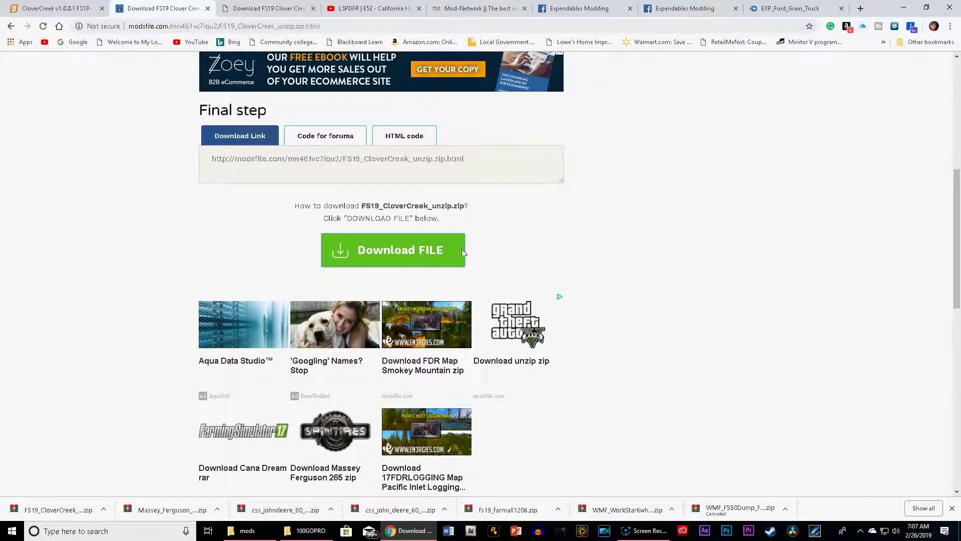
{"action": "left_click", "coordinate": [399, 253]}
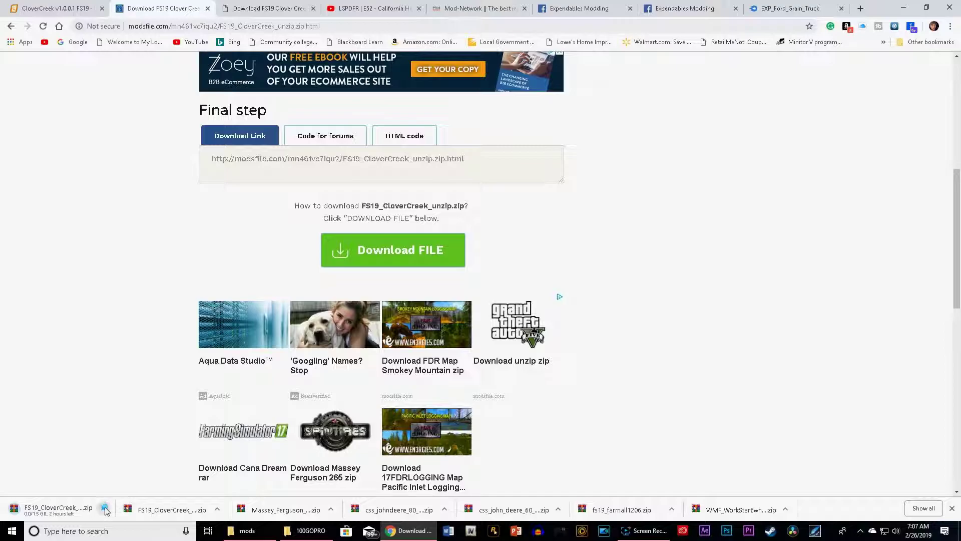
Cancel the duplicate download and drag the finished CloverCreek zip onto the desktop
{"action": "left_click", "coordinate": [104, 508]}
{"action": "left_click", "coordinate": [118, 492]}
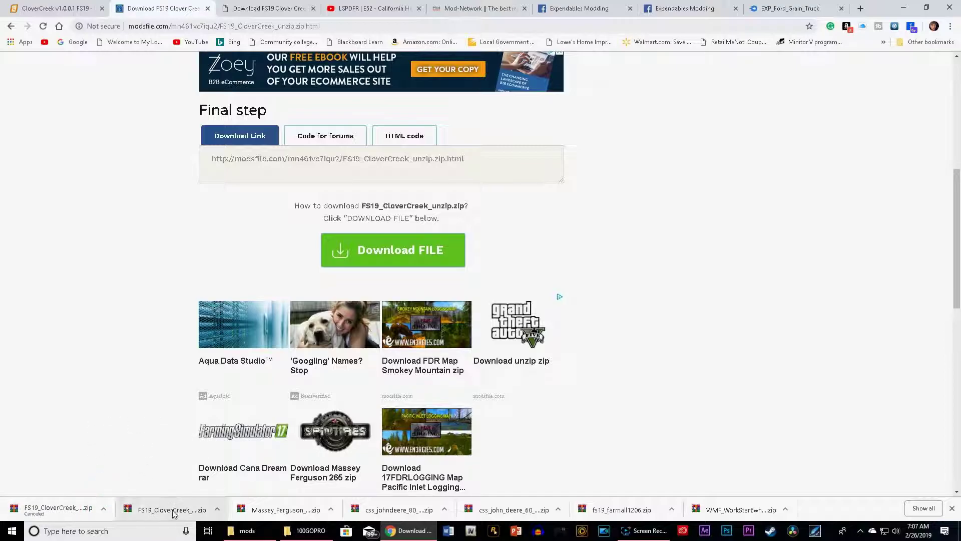
{"action": "left_click_drag", "start_coordinate": [171, 511], "coordinate": [860, 39]}
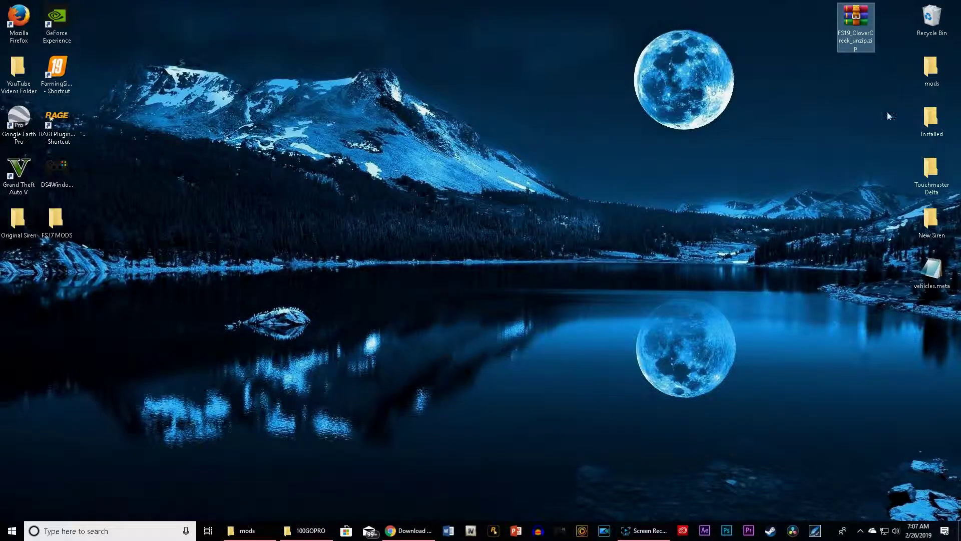
Open FS19_CloverCreek_unzip.zip in WinRAR, dismissing the licence reminder and the blank message box
{"action": "double_click", "coordinate": [866, 19]}
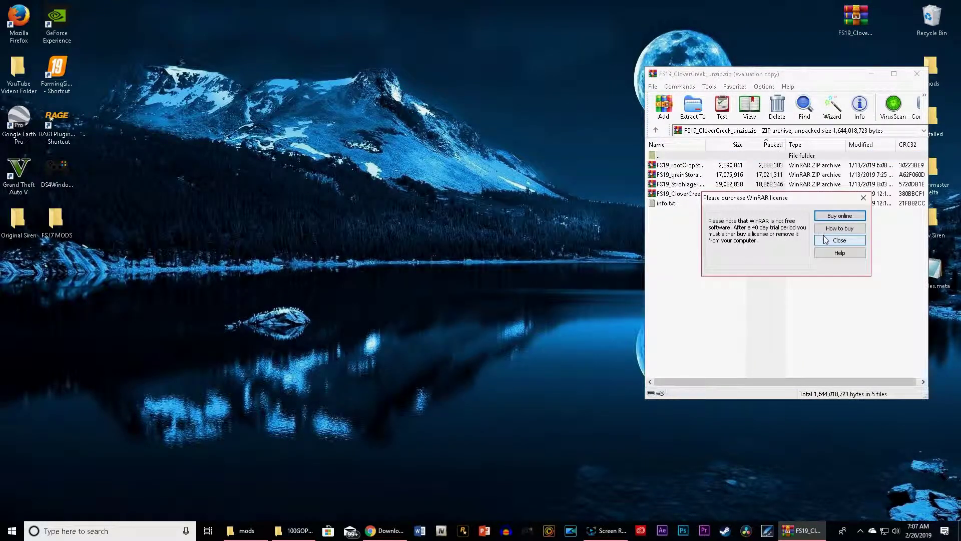
{"action": "left_click", "coordinate": [827, 240]}
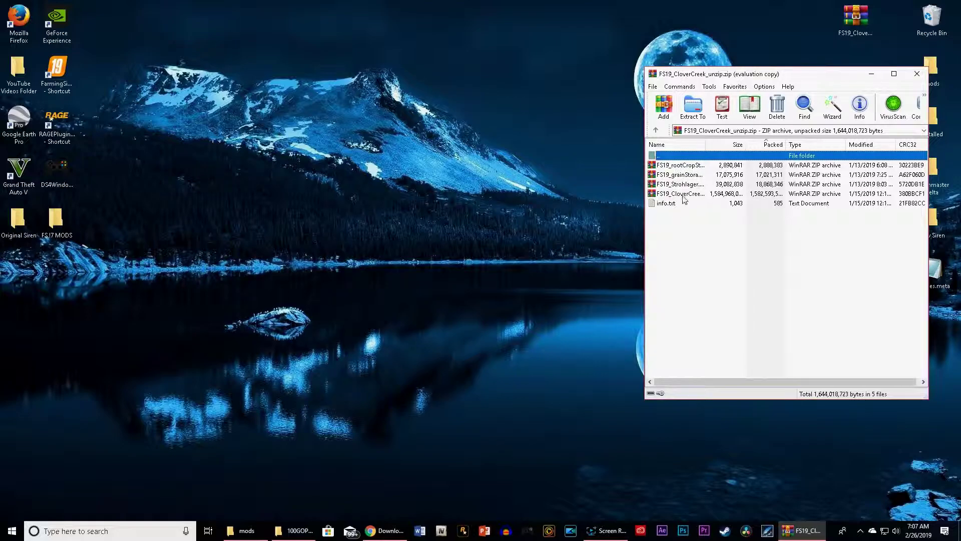
{"action": "left_click", "coordinate": [917, 73]}
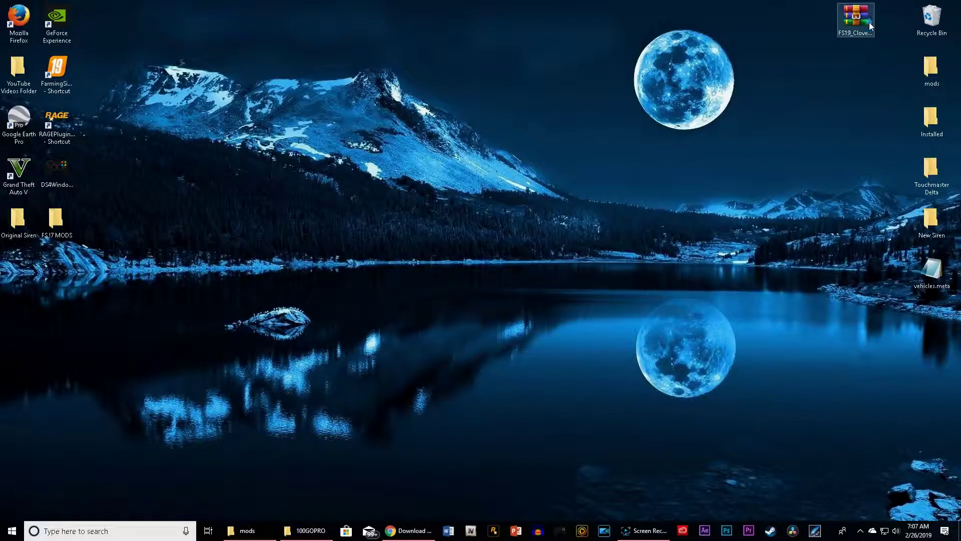
{"action": "left_click", "coordinate": [869, 22]}
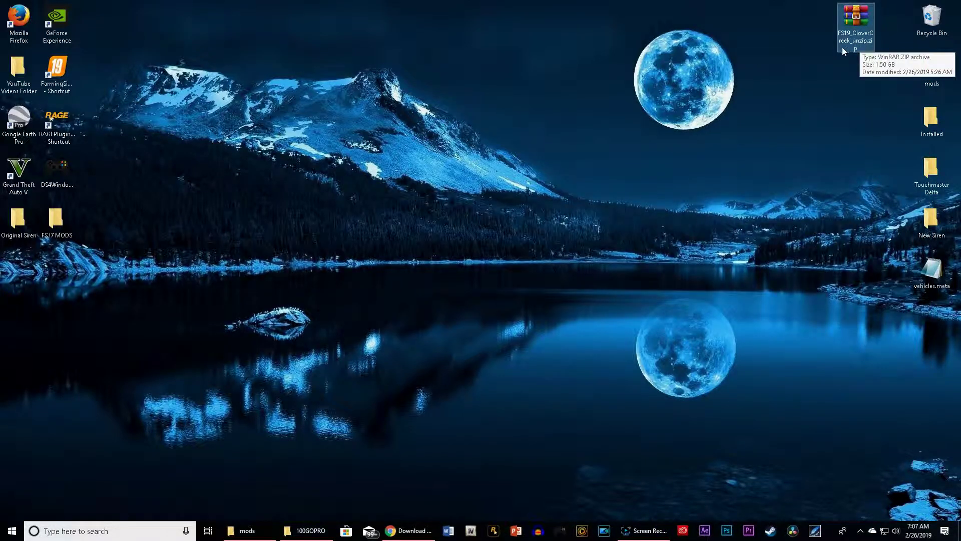
{"action": "double_click", "coordinate": [857, 20]}
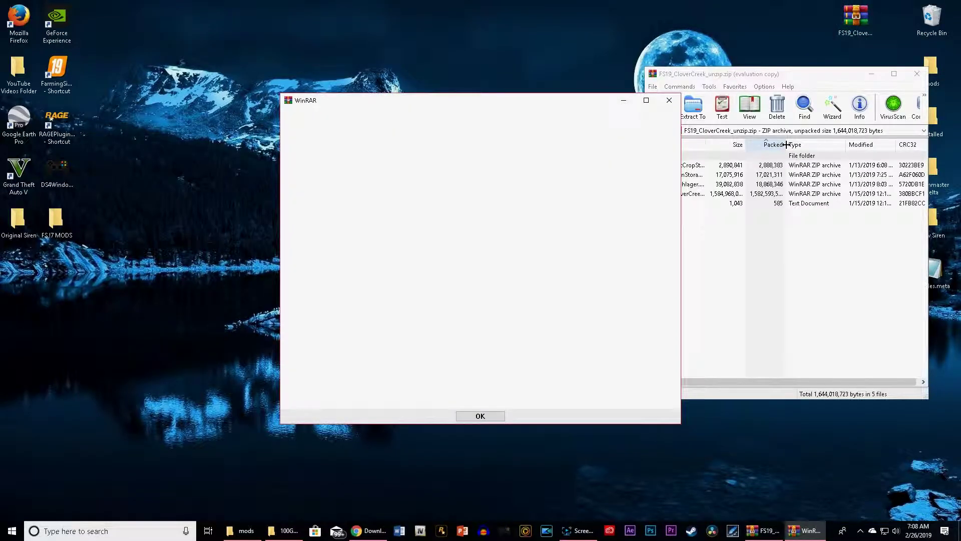
{"action": "left_click", "coordinate": [678, 101]}
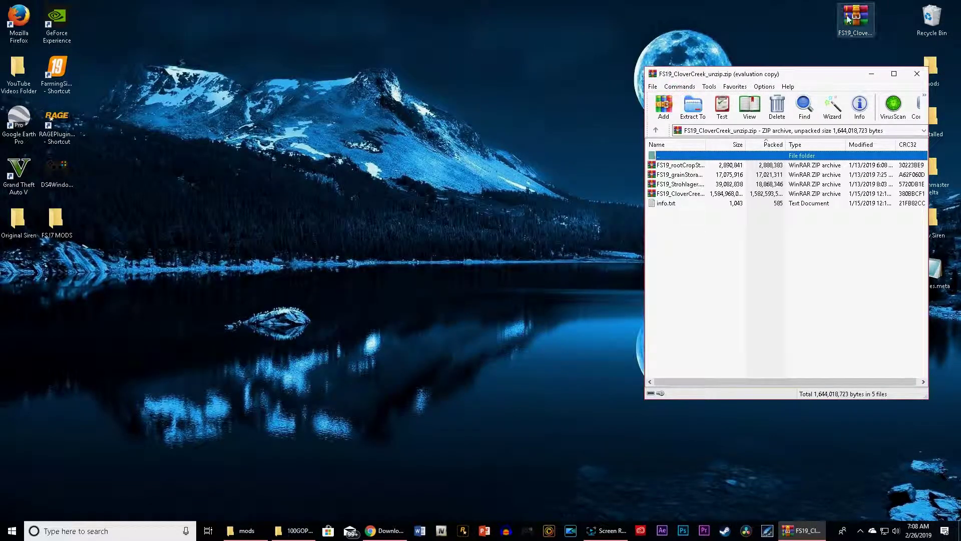
Select all four mod archives except info.txt, drag them out of WinRAR, and close the archive
{"action": "left_click", "coordinate": [681, 203]}
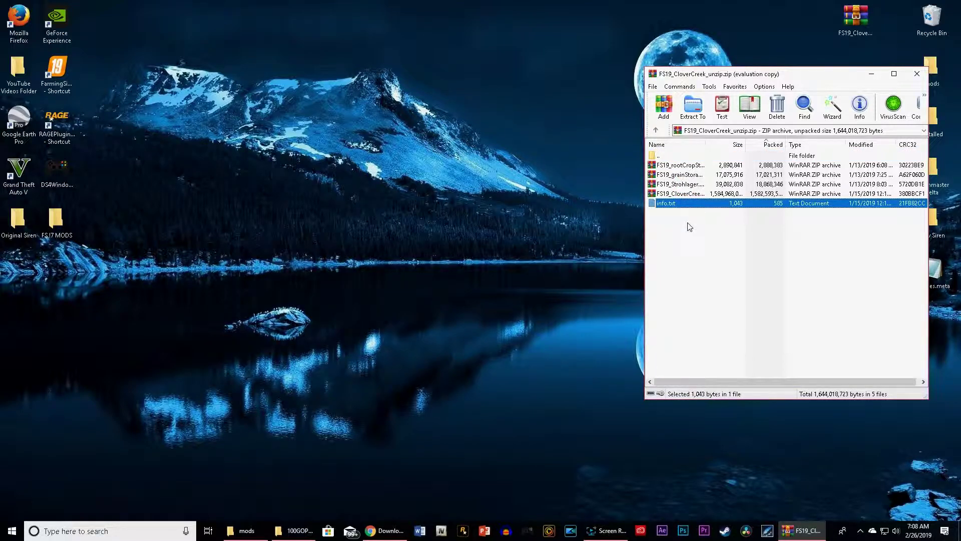
{"action": "left_click", "coordinate": [685, 229]}
{"action": "left_click", "coordinate": [690, 194]}
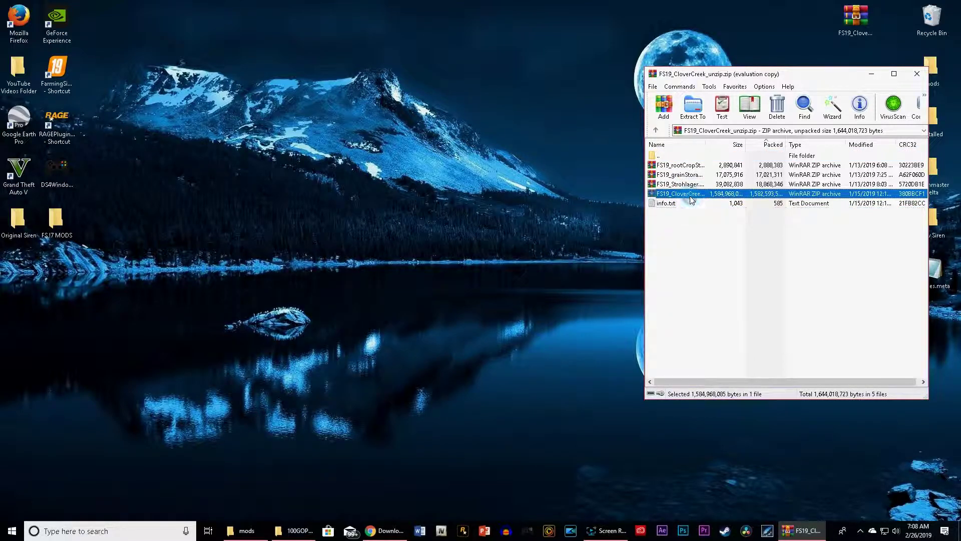
{"action": "key", "text": "ctrl+a"}
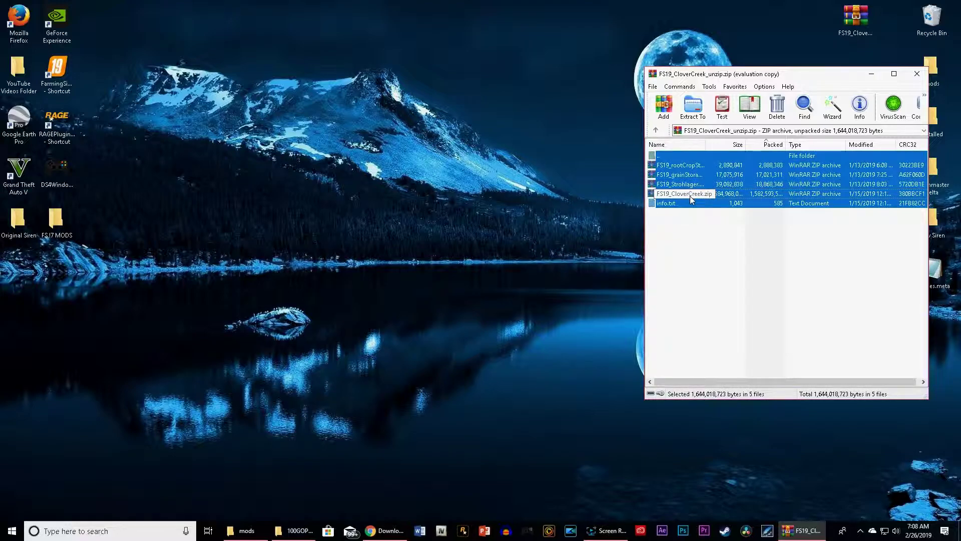
{"action": "left_click", "coordinate": [682, 205], "text": "ctrl"}
{"action": "left_click", "coordinate": [692, 155], "text": "ctrl"}
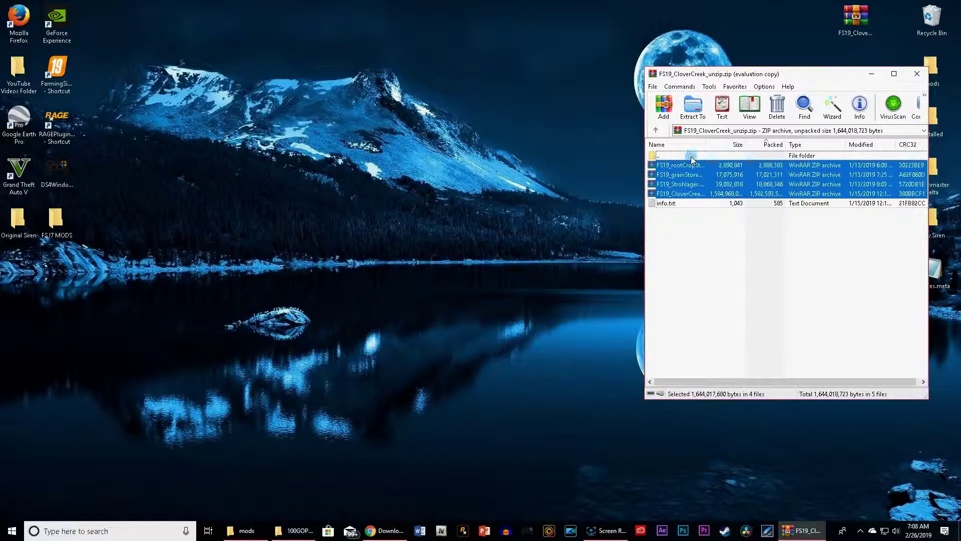
{"action": "left_click_drag", "start_coordinate": [694, 184], "coordinate": [535, 33]}
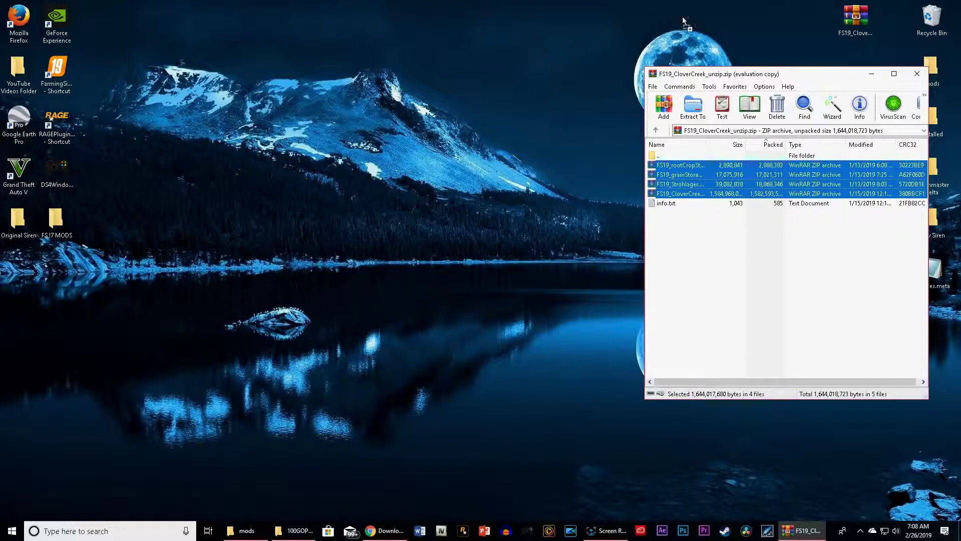
{"action": "left_click_drag", "start_coordinate": [659, 10], "coordinate": [558, 76]}
{"action": "left_click", "coordinate": [916, 73]}
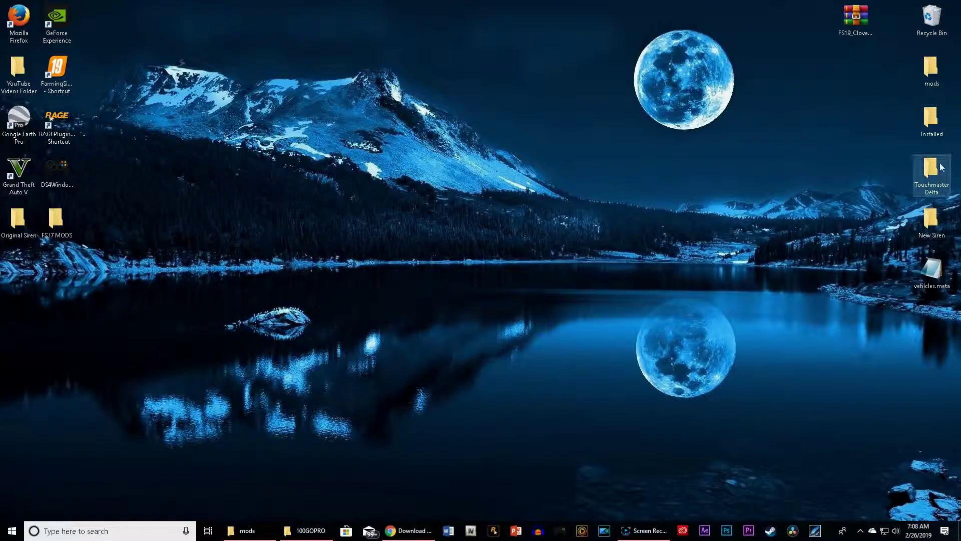
Look through the Recycle Bin contents and close it
{"action": "double_click", "coordinate": [936, 33]}
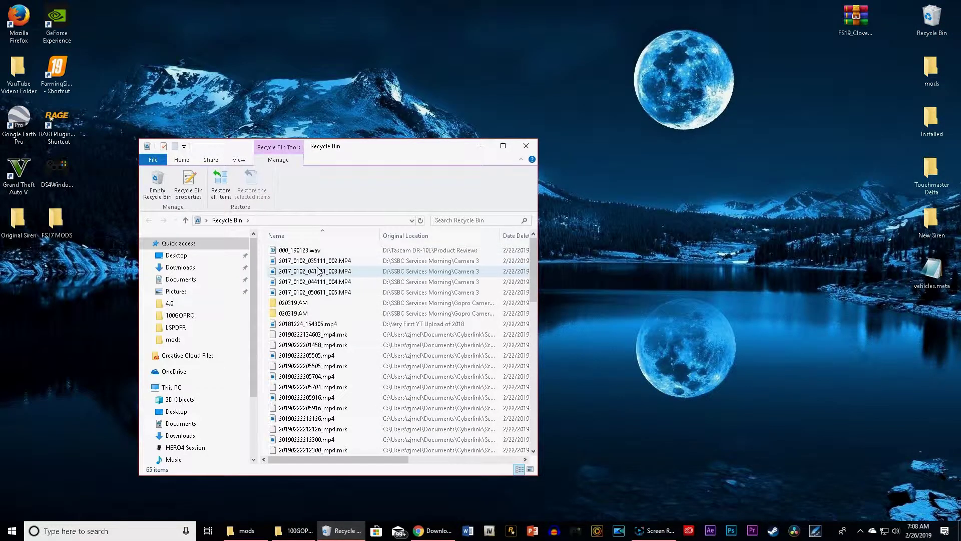
{"action": "scroll", "coordinate": [323, 281], "scroll_direction": "down", "scroll_amount": 5}
{"action": "scroll", "coordinate": [323, 280], "scroll_direction": "down", "scroll_amount": 2}
{"action": "scroll", "coordinate": [324, 280], "scroll_direction": "up", "scroll_amount": 3}
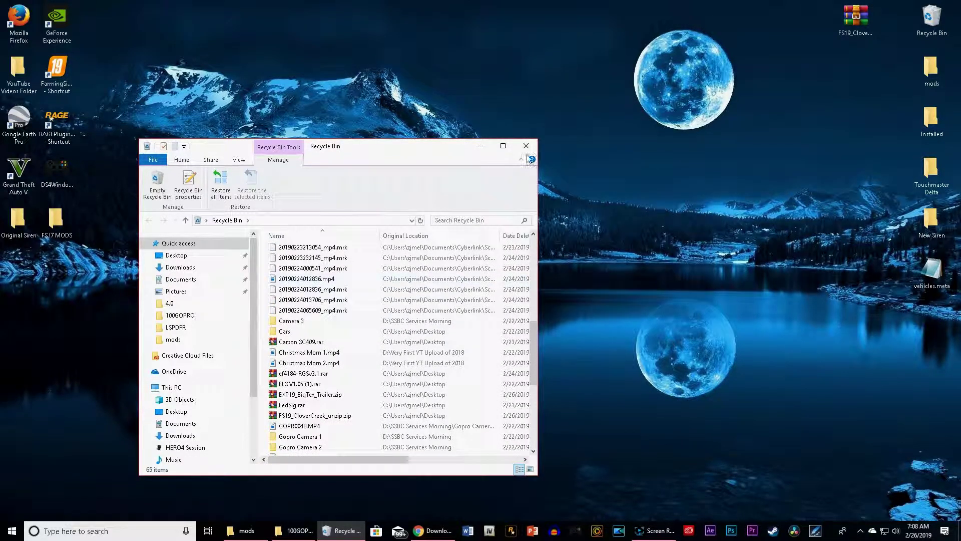
{"action": "left_click", "coordinate": [525, 145]}
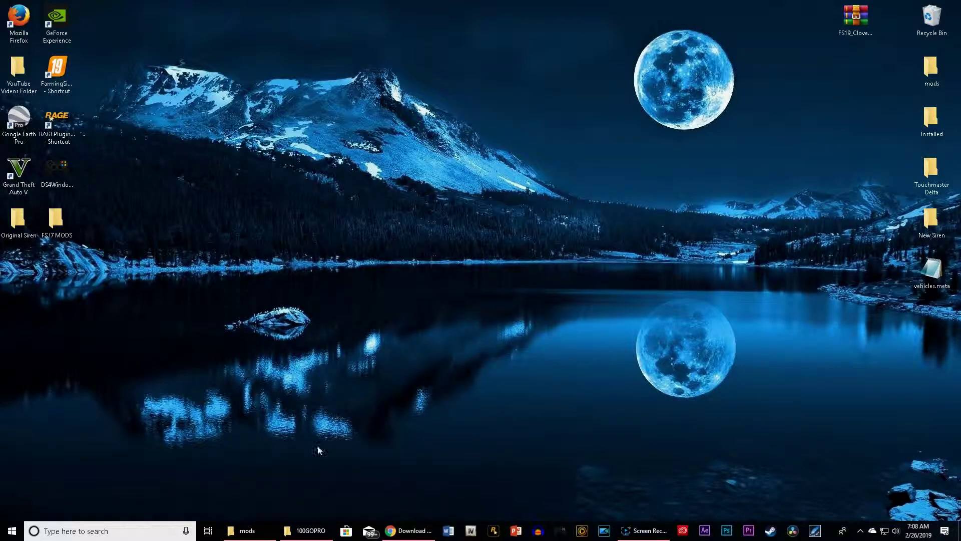
Restore the mods folder window, move it higher, and switch it to This PC
{"action": "left_click", "coordinate": [247, 530]}
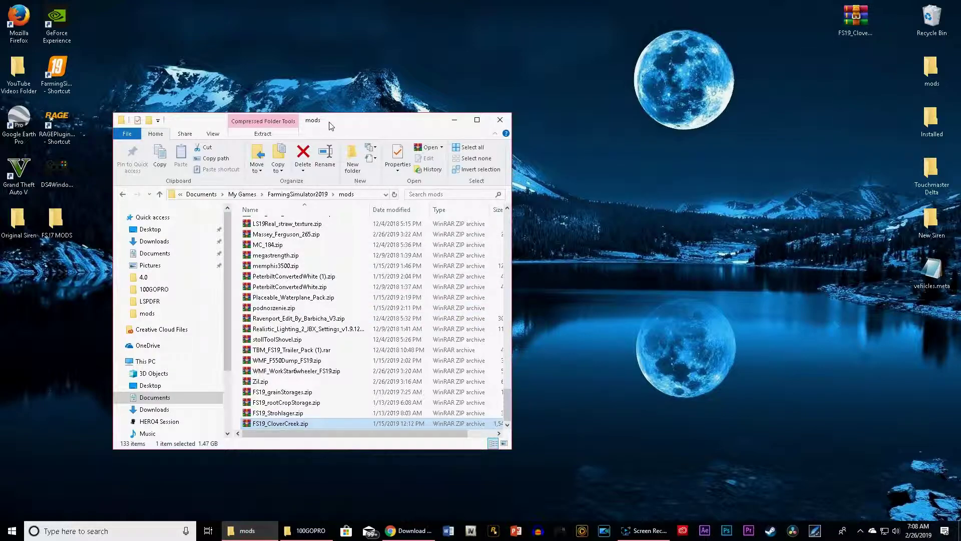
{"action": "left_click_drag", "start_coordinate": [330, 125], "coordinate": [354, 65]}
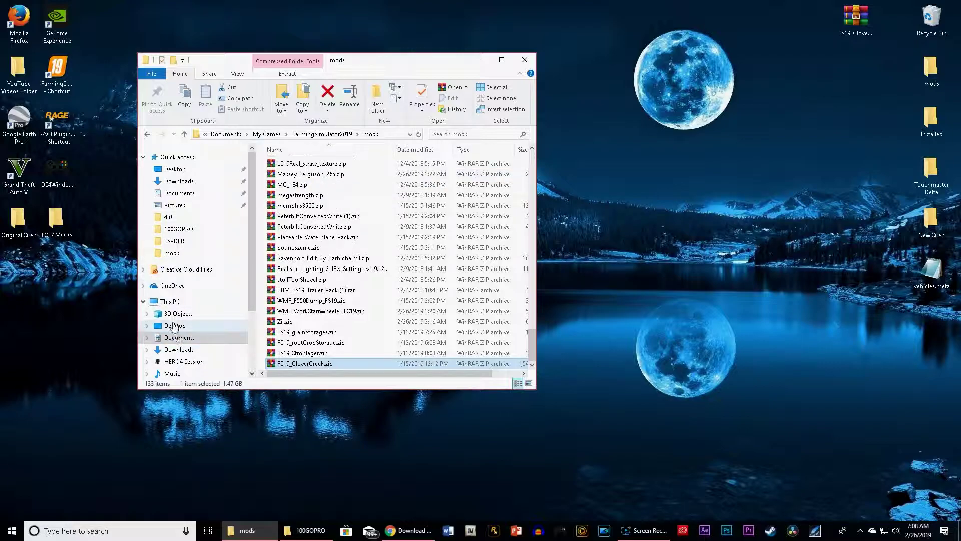
{"action": "left_click", "coordinate": [169, 302]}
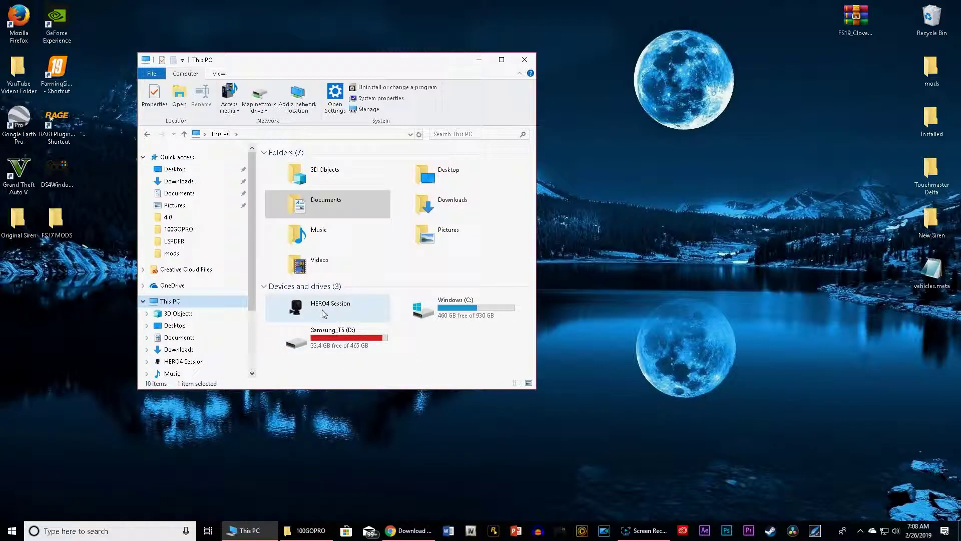
Reopen FS19_CloverCreek_unzip.zip and browse to Documents > My Games > FarmingSimulator2017 in Explorer
{"action": "double_click", "coordinate": [857, 26]}
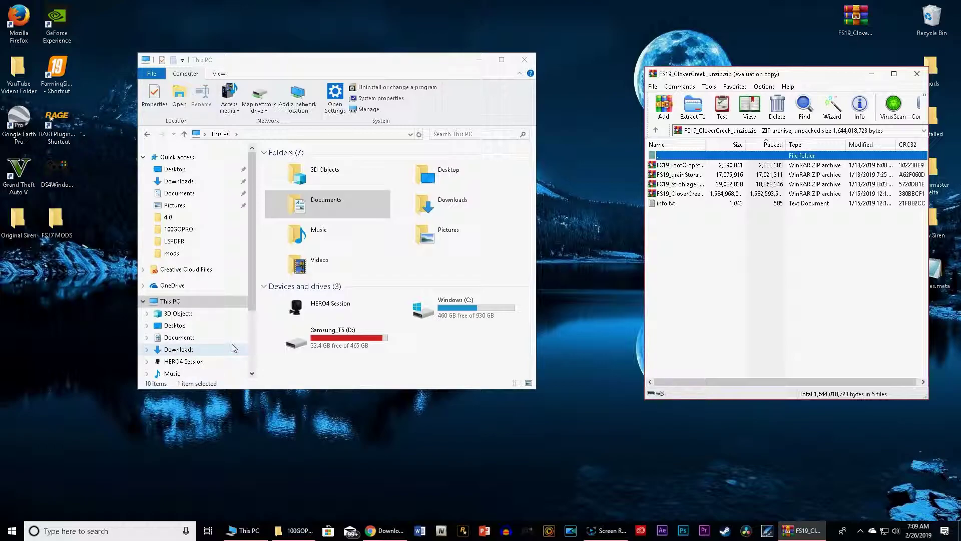
{"action": "left_click", "coordinate": [187, 338]}
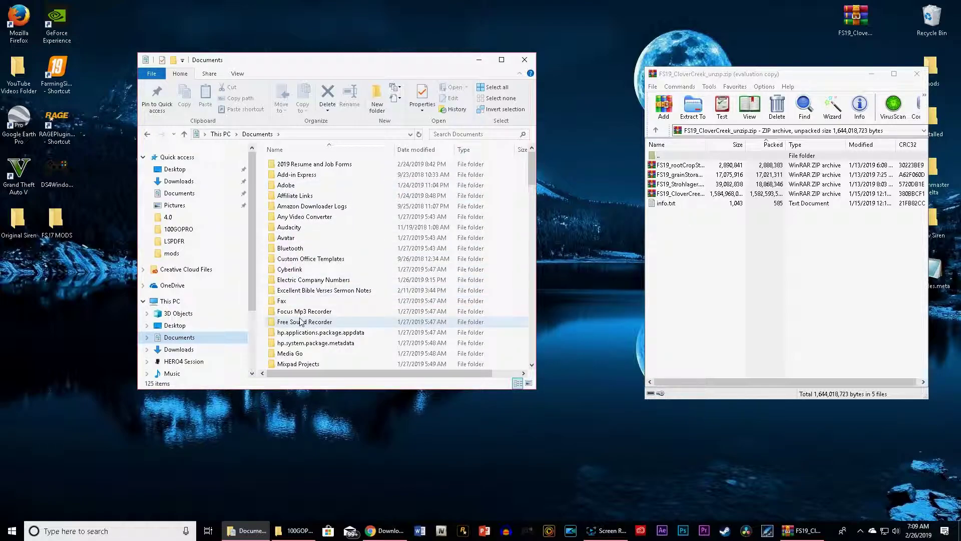
{"action": "scroll", "coordinate": [302, 330], "scroll_direction": "down", "scroll_amount": 1}
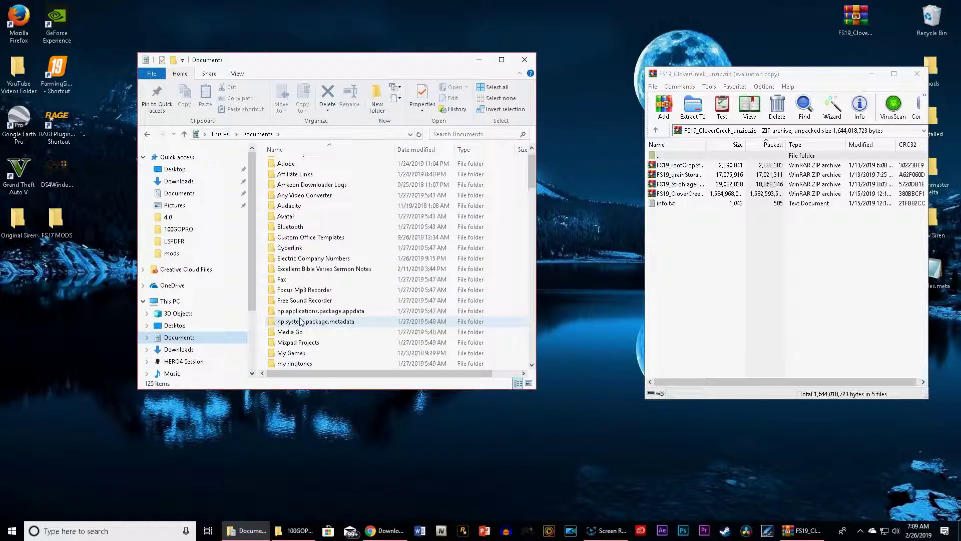
{"action": "double_click", "coordinate": [296, 353]}
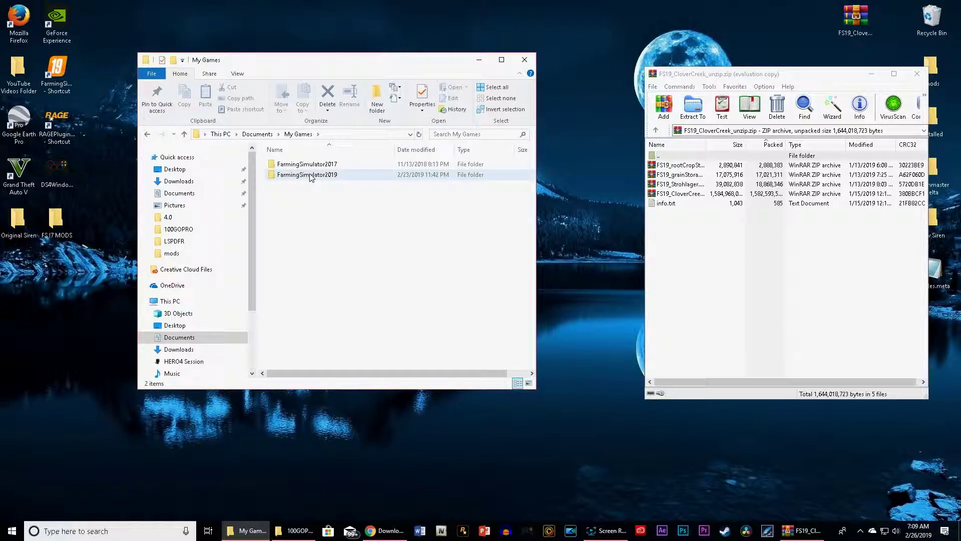
{"action": "double_click", "coordinate": [321, 165]}
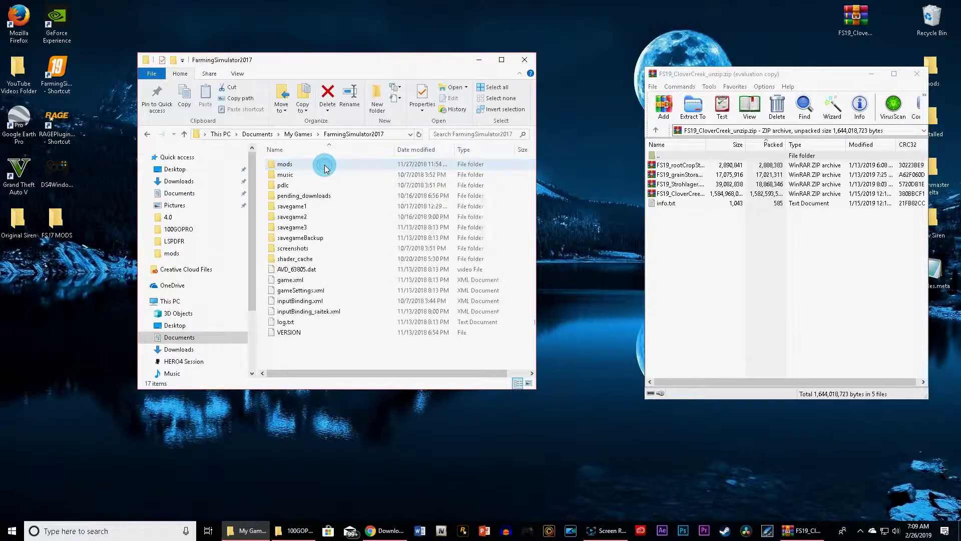
Open the FarmingSimulator2017 mods folder and scroll through its contents
{"action": "double_click", "coordinate": [284, 164]}
{"action": "scroll", "coordinate": [328, 252], "scroll_direction": "down", "scroll_amount": 10}
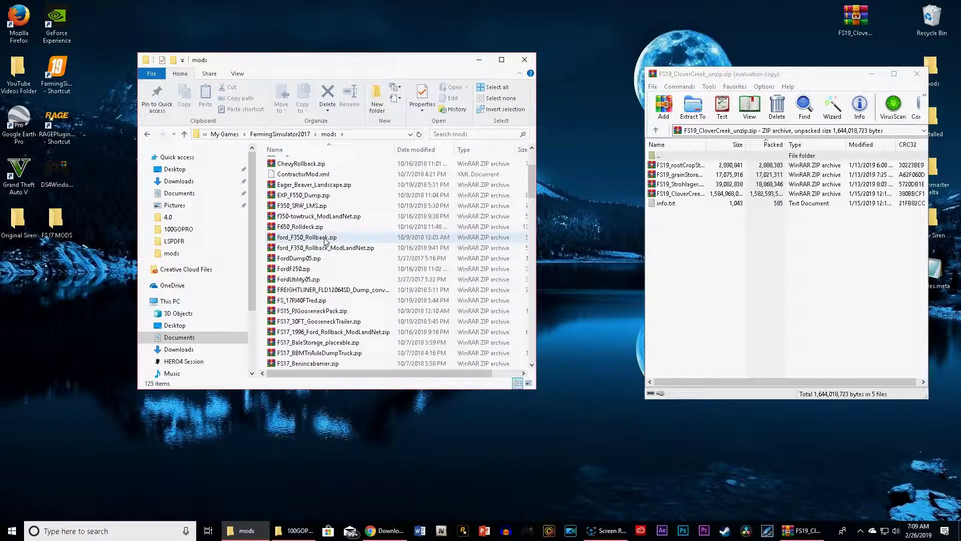
{"action": "scroll", "coordinate": [326, 251], "scroll_direction": "down", "scroll_amount": 20}
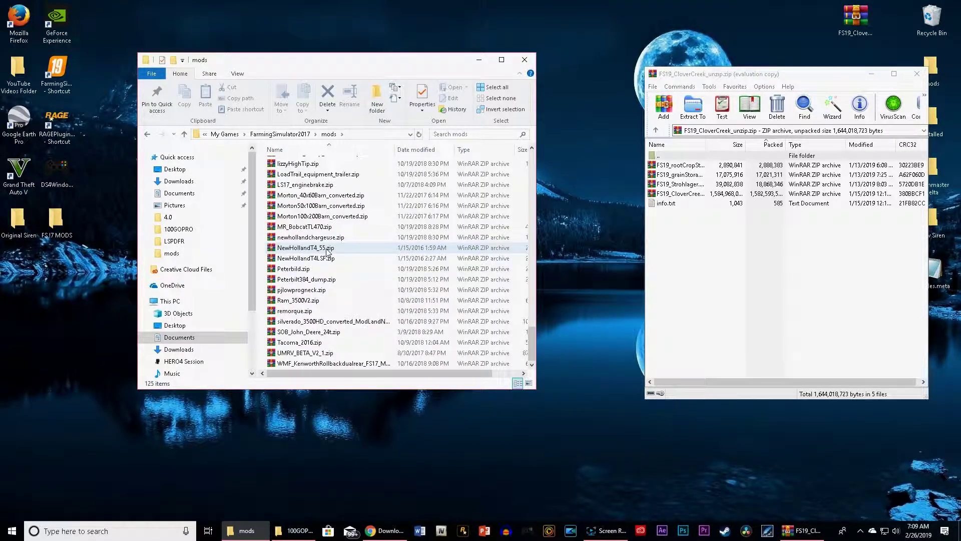
{"action": "scroll", "coordinate": [340, 251], "scroll_direction": "up", "scroll_amount": 15}
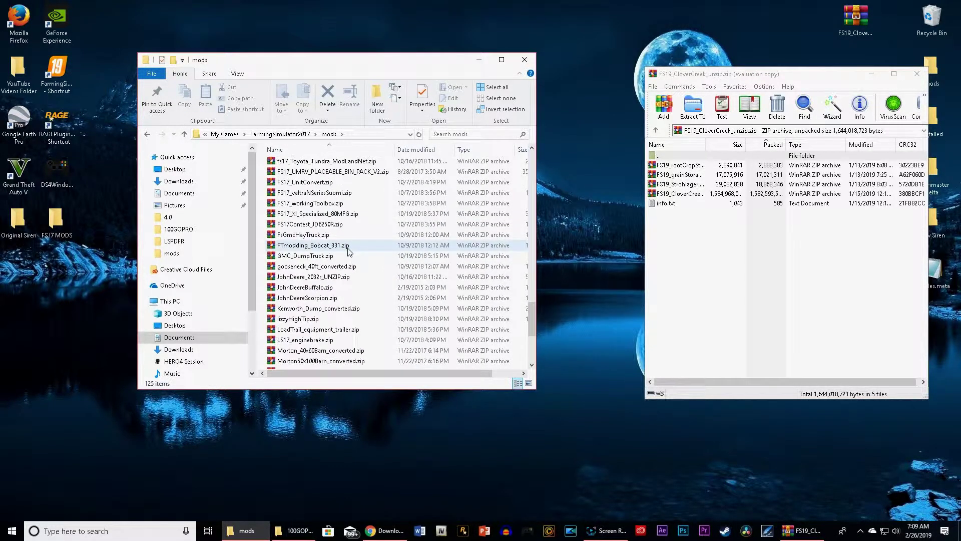
{"action": "scroll", "coordinate": [349, 252], "scroll_direction": "up", "scroll_amount": 15}
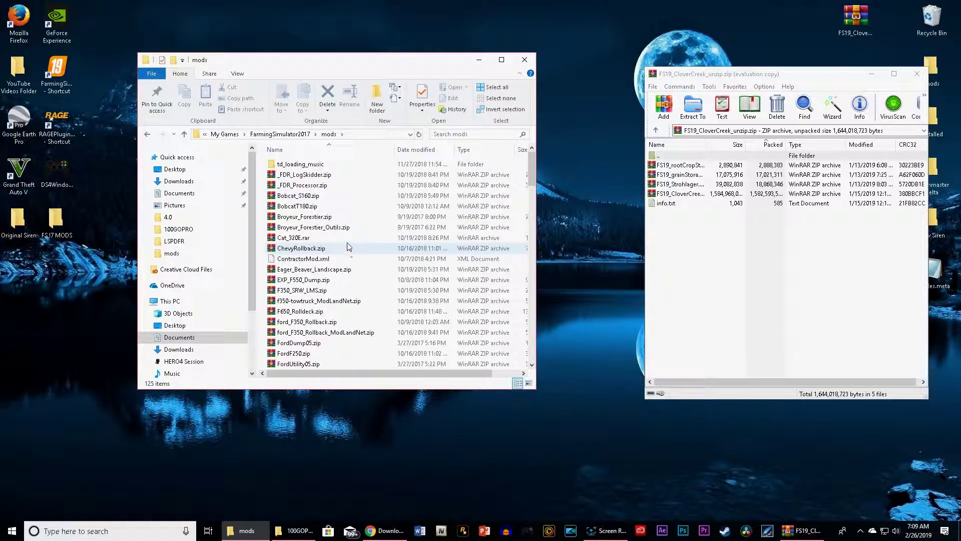
Go to FarmingSimulator2019 > mods and select FS19_CloverCreek.zip among the 133 items
{"action": "key", "text": "BackSpace"}
{"action": "key", "text": "BackSpace"}
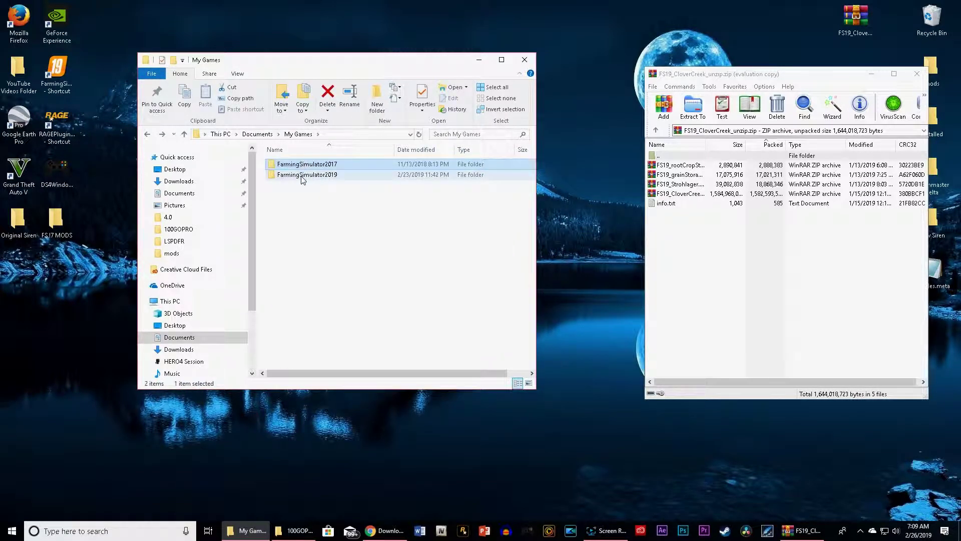
{"action": "double_click", "coordinate": [319, 175]}
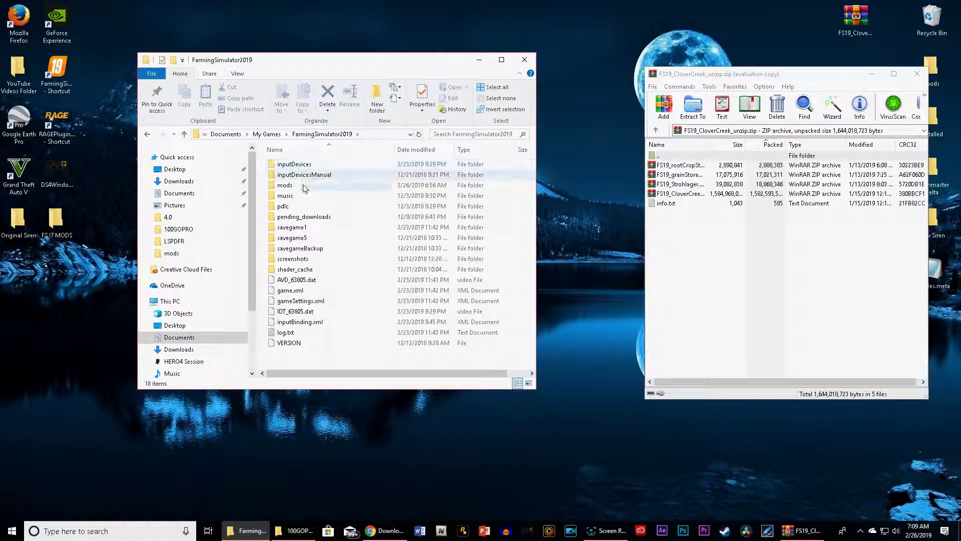
{"action": "double_click", "coordinate": [303, 185]}
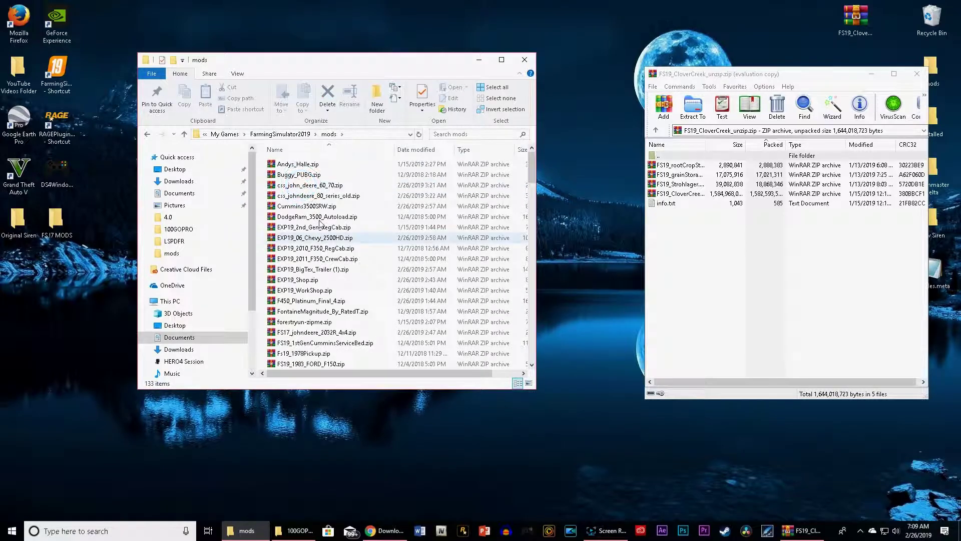
{"action": "scroll", "coordinate": [314, 252], "scroll_direction": "down", "scroll_amount": 15}
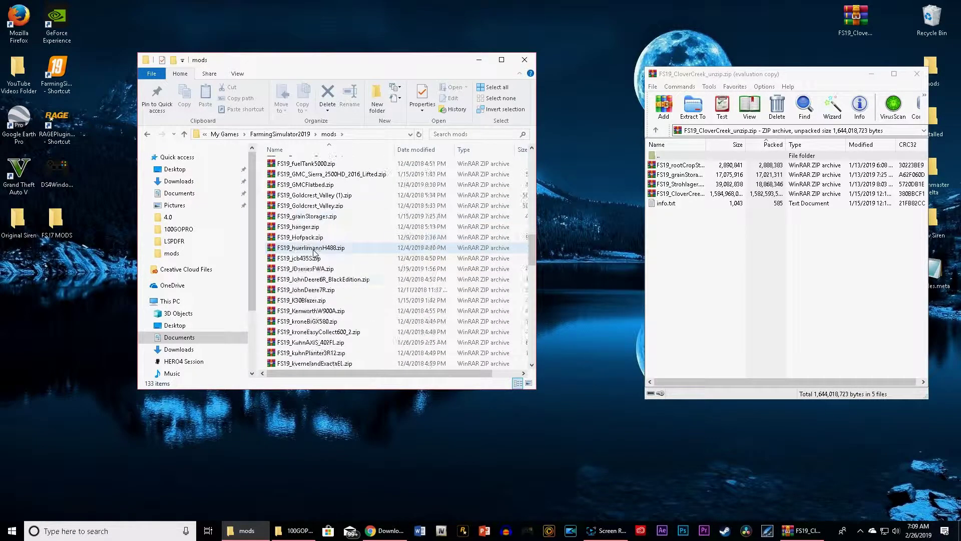
{"action": "scroll", "coordinate": [314, 251], "scroll_direction": "down", "scroll_amount": 8}
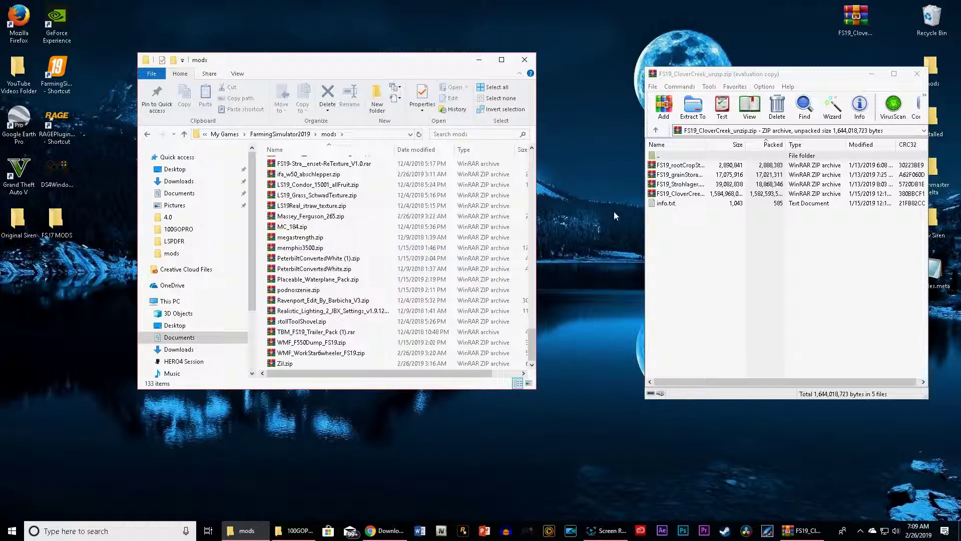
{"action": "scroll", "coordinate": [304, 200], "scroll_direction": "up", "scroll_amount": 7}
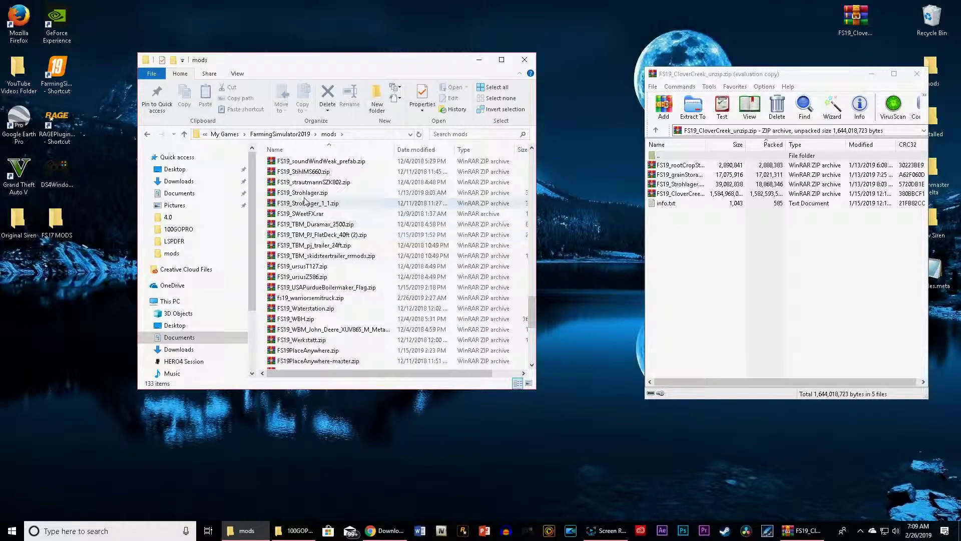
{"action": "scroll", "coordinate": [305, 201], "scroll_direction": "up", "scroll_amount": 3}
{"action": "scroll", "coordinate": [304, 200], "scroll_direction": "up", "scroll_amount": 4}
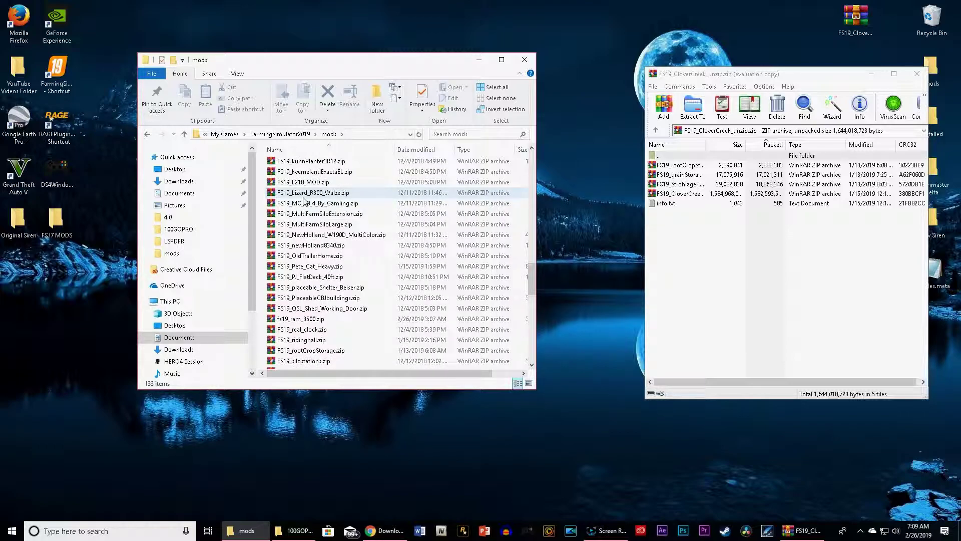
{"action": "scroll", "coordinate": [305, 200], "scroll_direction": "up", "scroll_amount": 12}
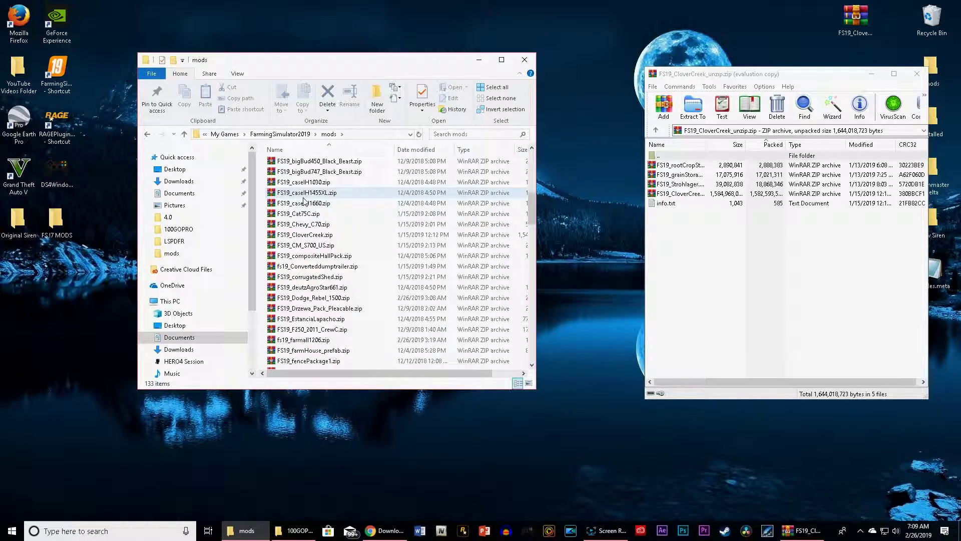
{"action": "scroll", "coordinate": [305, 200], "scroll_direction": "up", "scroll_amount": 1}
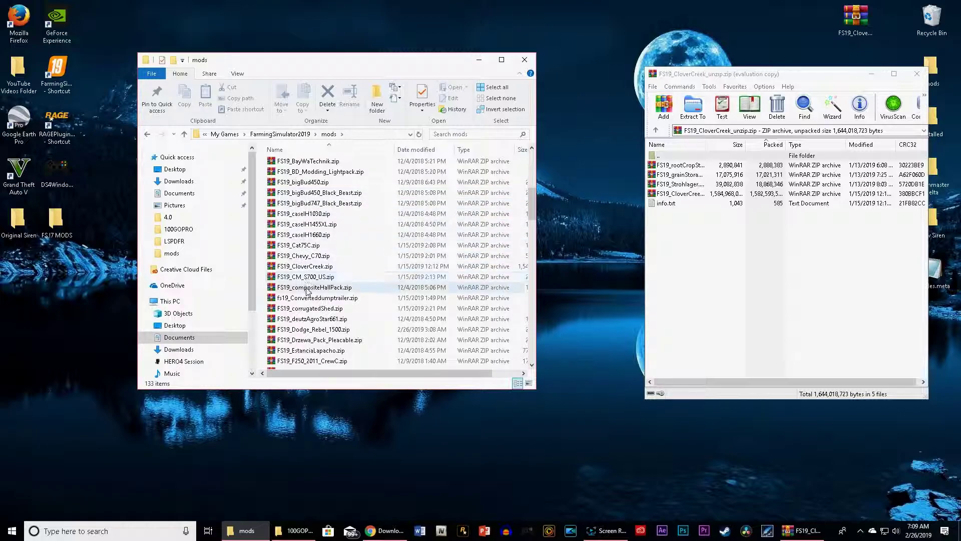
{"action": "left_click", "coordinate": [310, 269]}
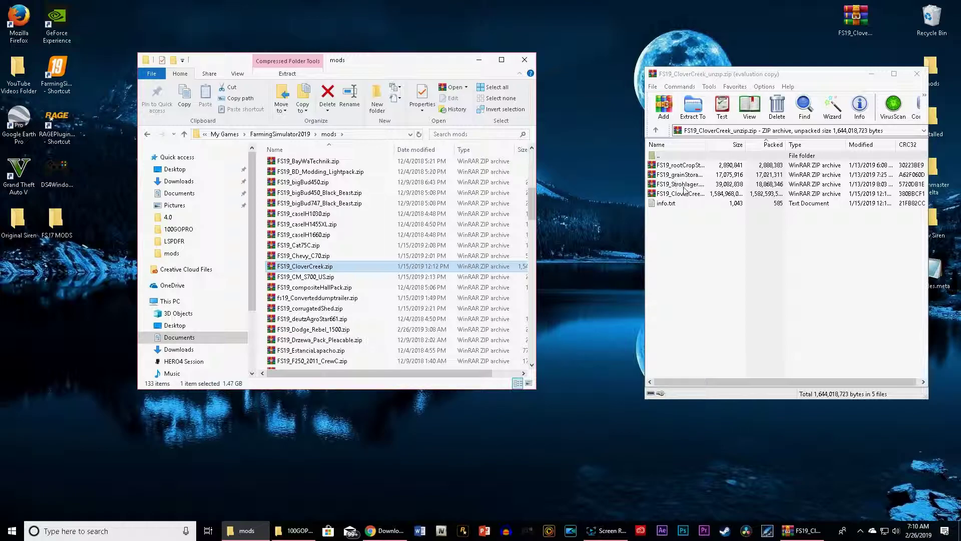
{"action": "scroll", "coordinate": [415, 308], "scroll_direction": "down", "scroll_amount": 2}
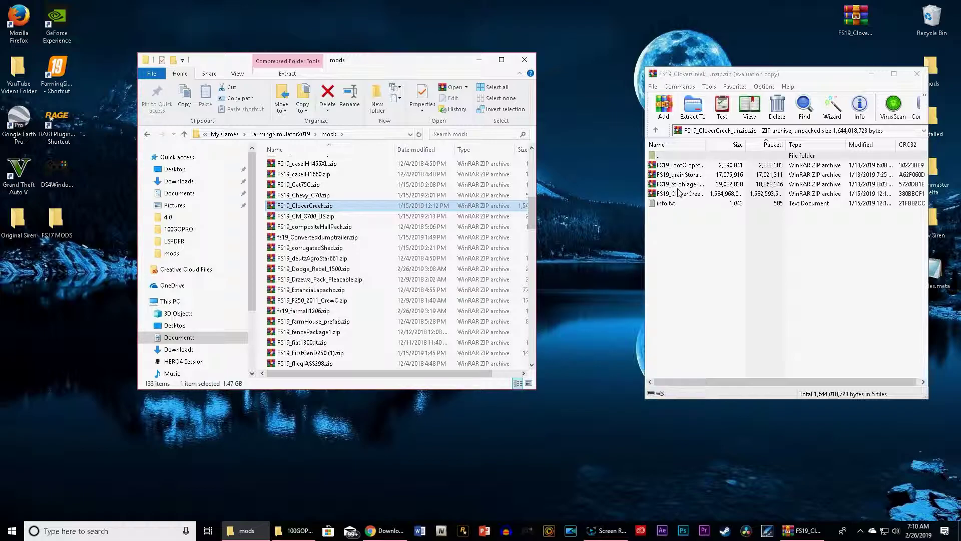
{"action": "scroll", "coordinate": [351, 300], "scroll_direction": "down", "scroll_amount": 5}
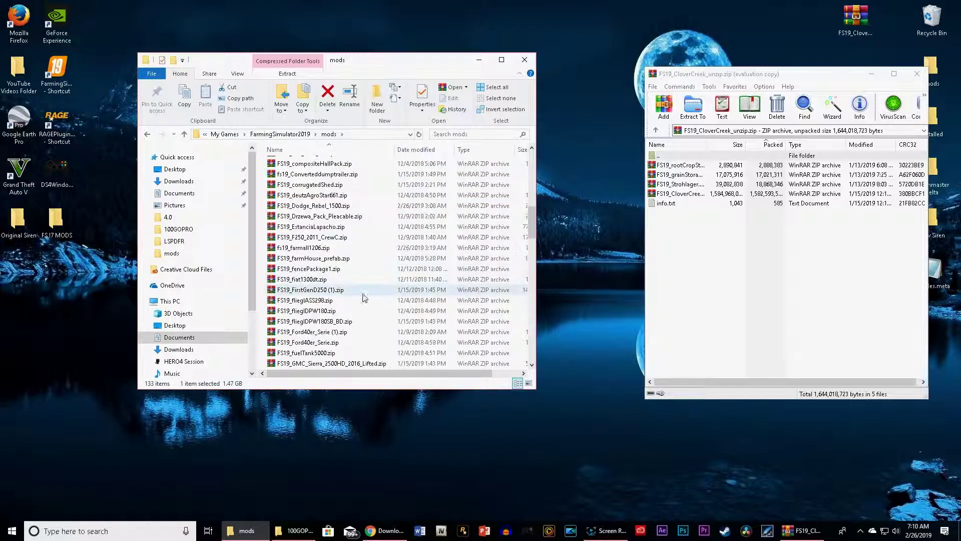
{"action": "scroll", "coordinate": [333, 310], "scroll_direction": "down", "scroll_amount": 10}
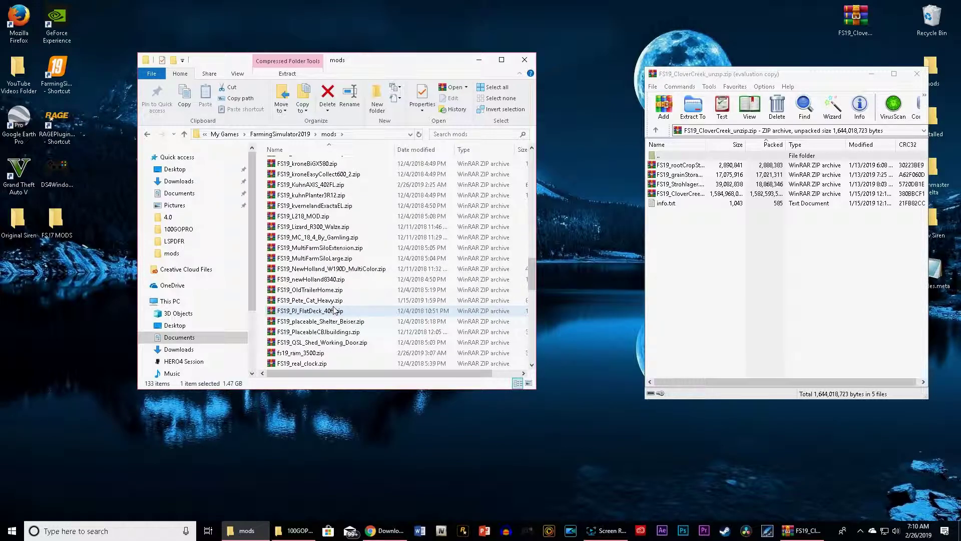
{"action": "scroll", "coordinate": [323, 340], "scroll_direction": "down", "scroll_amount": 2}
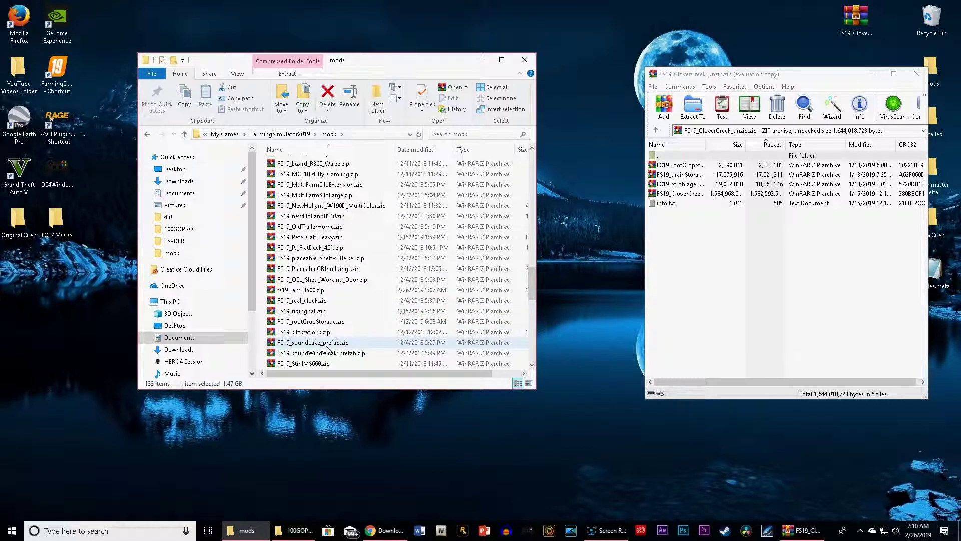
{"action": "scroll", "coordinate": [328, 363], "scroll_direction": "down", "scroll_amount": 1}
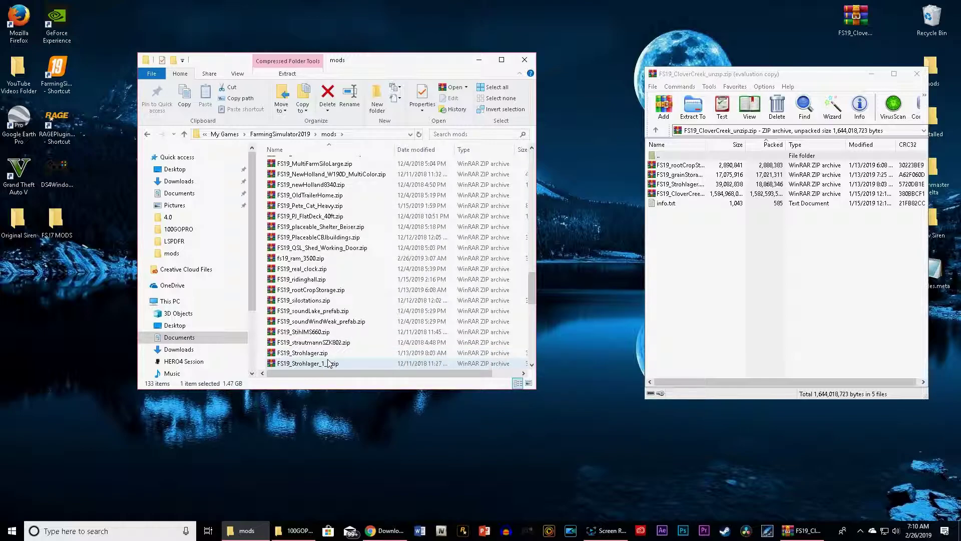
{"action": "scroll", "coordinate": [326, 353], "scroll_direction": "down", "scroll_amount": 1}
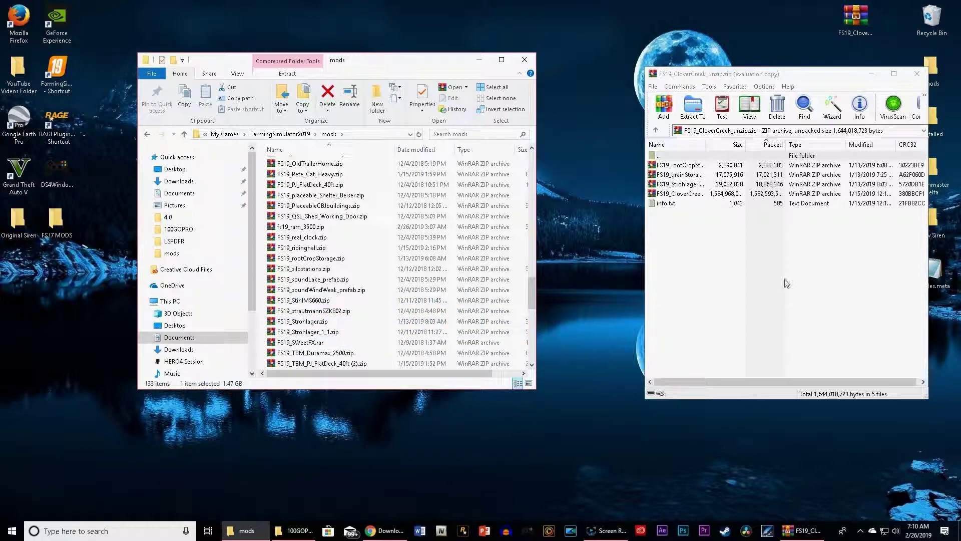
{"action": "mouse_move", "coordinate": [693, 217]}
{"action": "left_mouse_down"}
{"action": "mouse_move", "coordinate": [691, 155]}
{"action": "mouse_move", "coordinate": [694, 229]}
{"action": "left_mouse_up"}
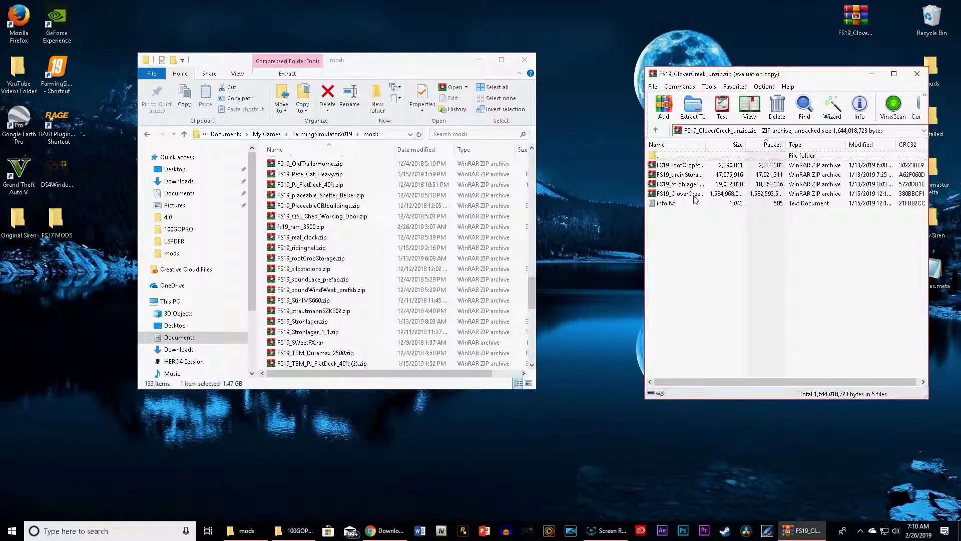
Copy FS19_rootCropStorage from the CloverCreek archive into the FS19 mods folder
{"action": "left_click_drag", "start_coordinate": [687, 165], "coordinate": [284, 336]}
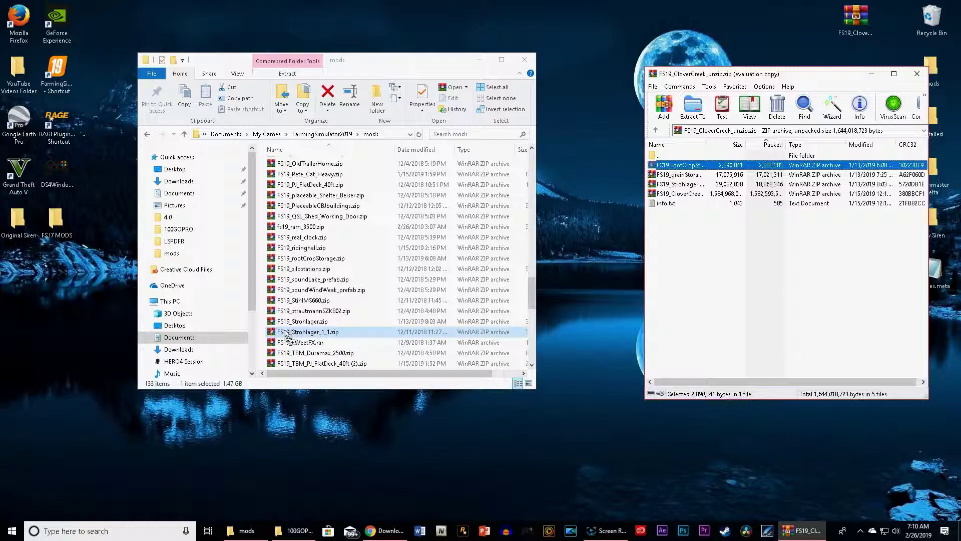
{"action": "left_click_drag", "start_coordinate": [286, 335], "coordinate": [259, 335]}
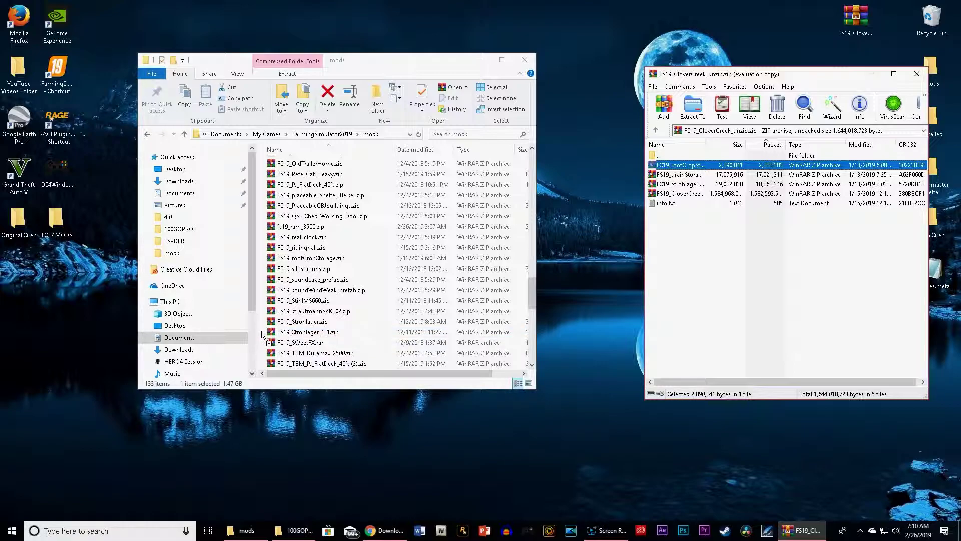
{"action": "left_click_drag", "start_coordinate": [261, 335], "coordinate": [697, 253]}
Close the WinRAR archive window and the mods folder window
{"action": "left_click", "coordinate": [915, 74]}
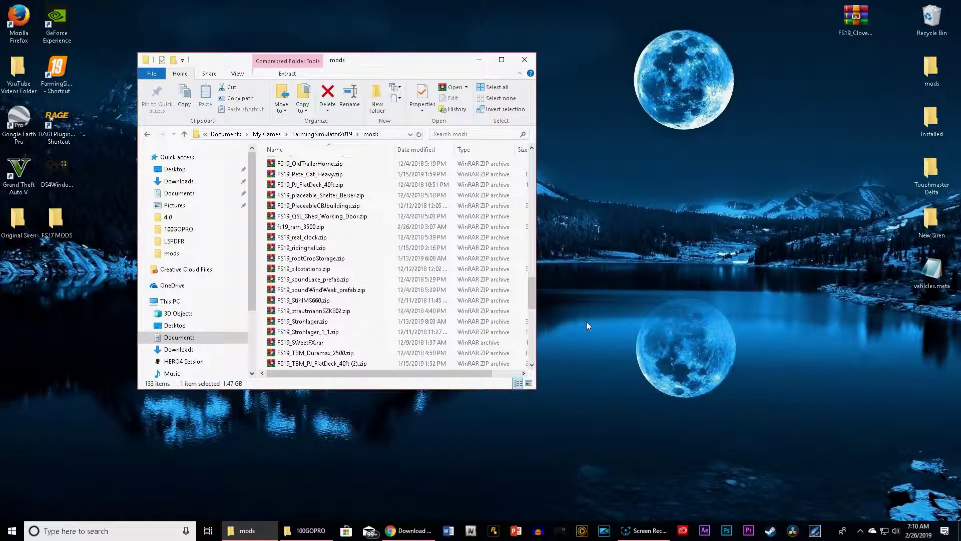
{"action": "scroll", "coordinate": [330, 300], "scroll_direction": "up", "scroll_amount": 20}
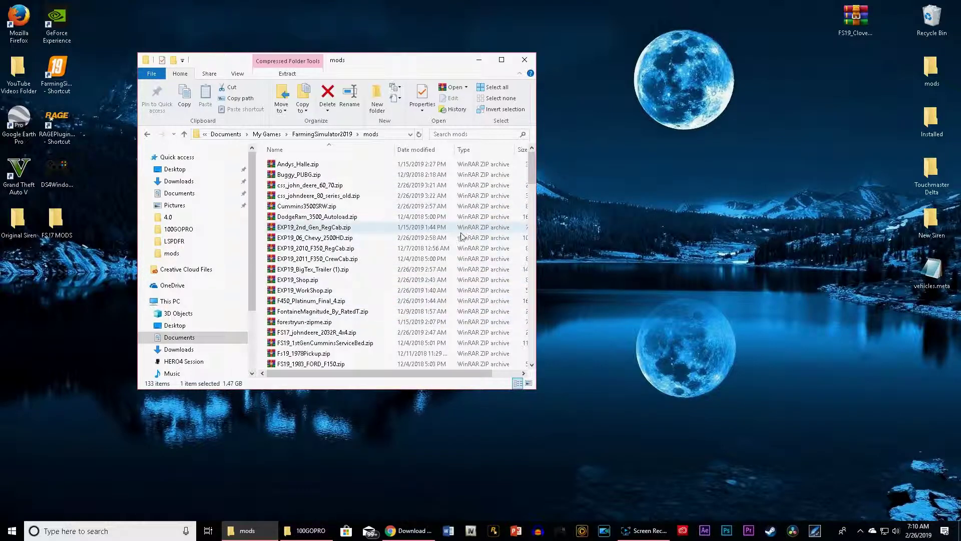
{"action": "left_click", "coordinate": [520, 61]}
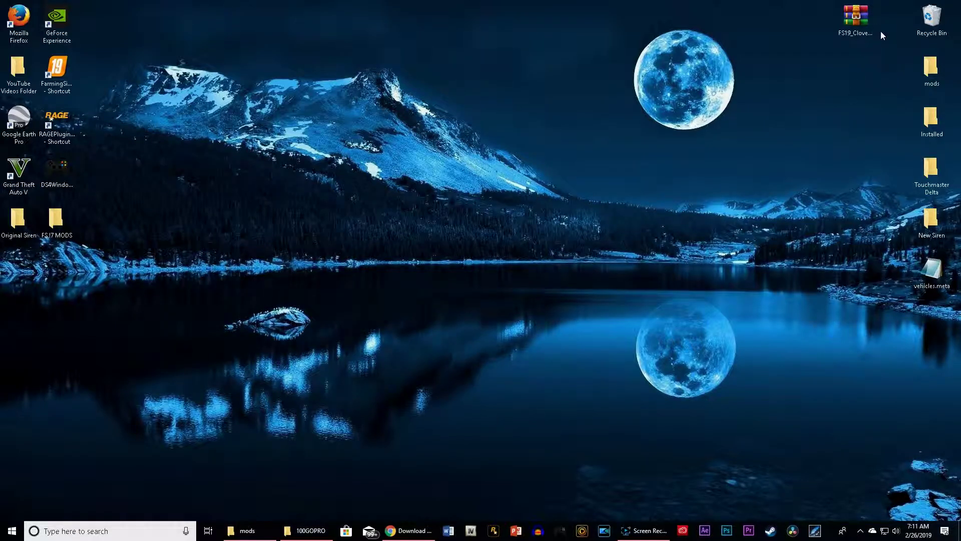
Move the CloverCreek archive to the Recycle Bin and permanently delete all 66 items
{"action": "left_click_drag", "start_coordinate": [853, 29], "coordinate": [923, 28]}
{"action": "double_click", "coordinate": [930, 17]}
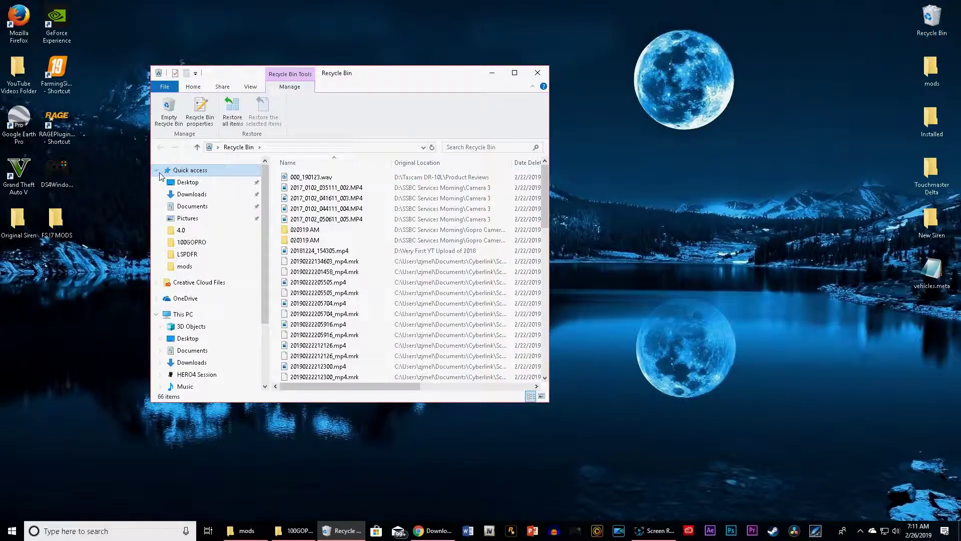
{"action": "left_click", "coordinate": [169, 111]}
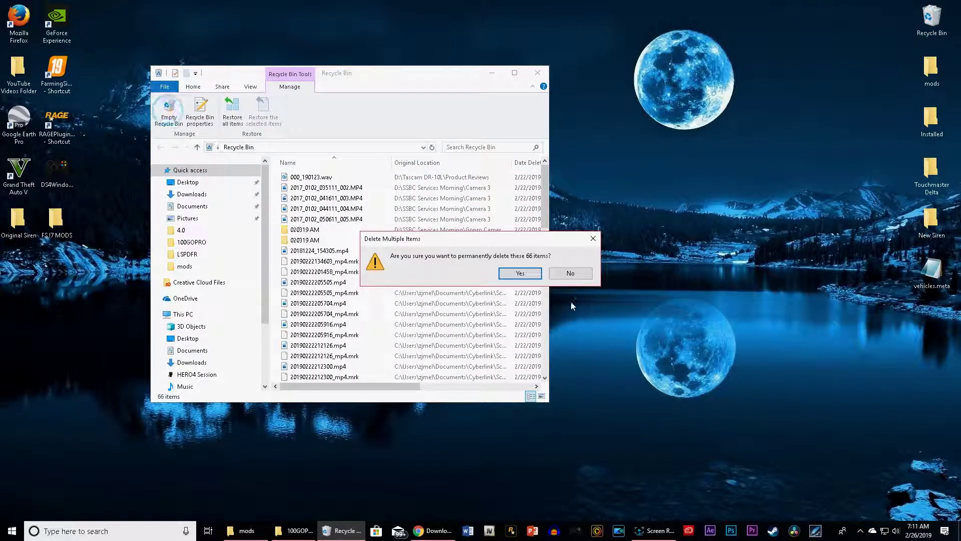
{"action": "left_click", "coordinate": [532, 278]}
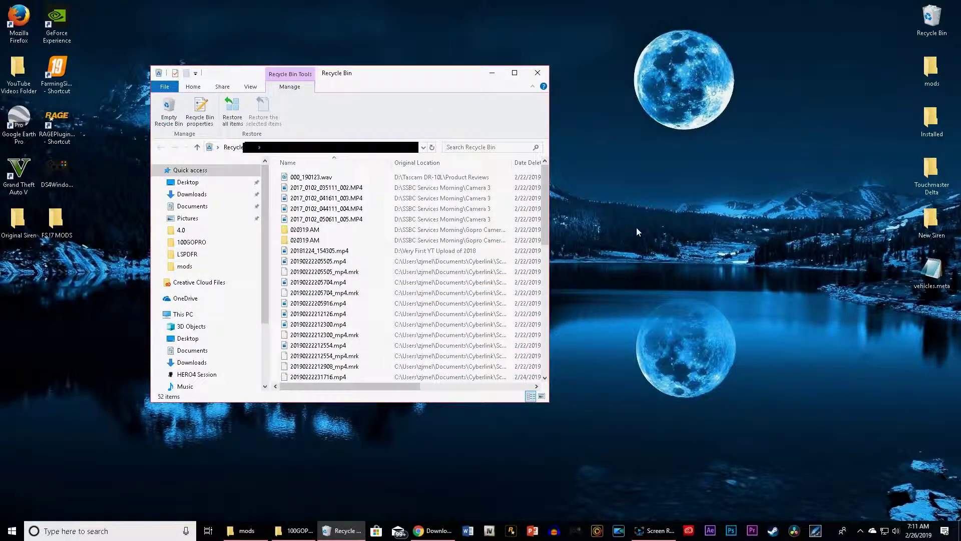
{"action": "left_click", "coordinate": [537, 73]}
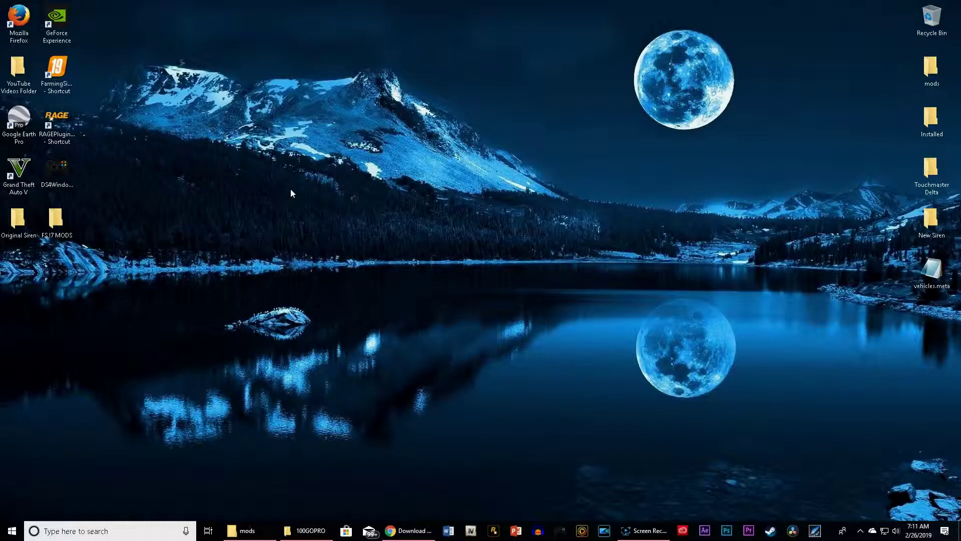
Return to Chrome on the CloverCreek v1.0.0.1 page at farmingsimulator19mods.com
{"action": "left_click", "coordinate": [408, 531]}
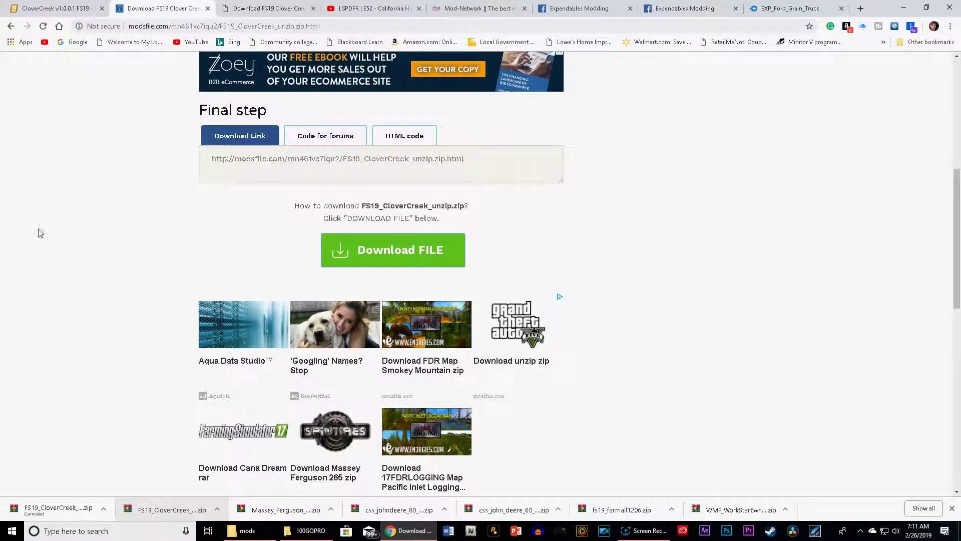
{"action": "scroll", "coordinate": [248, 287], "scroll_direction": "up", "scroll_amount": 7}
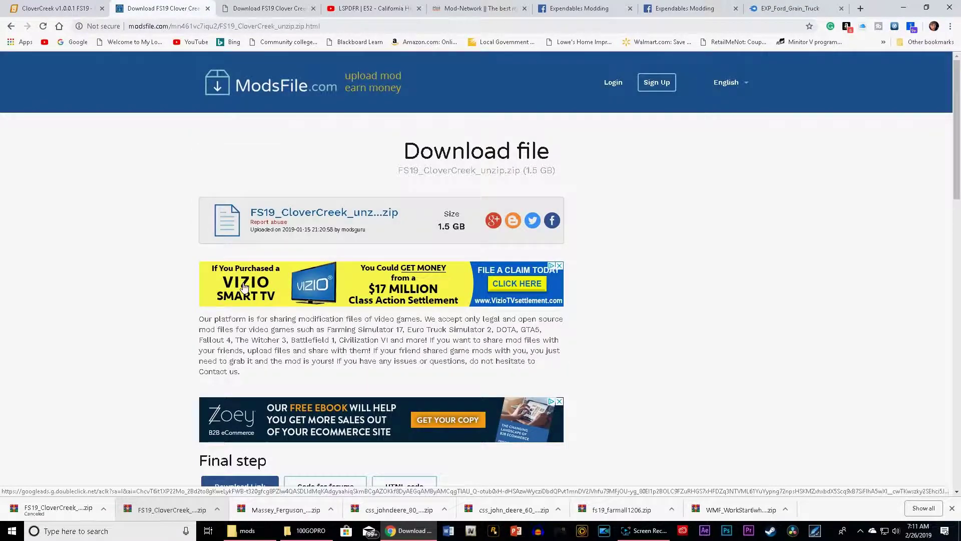
{"action": "left_click", "coordinate": [44, 9]}
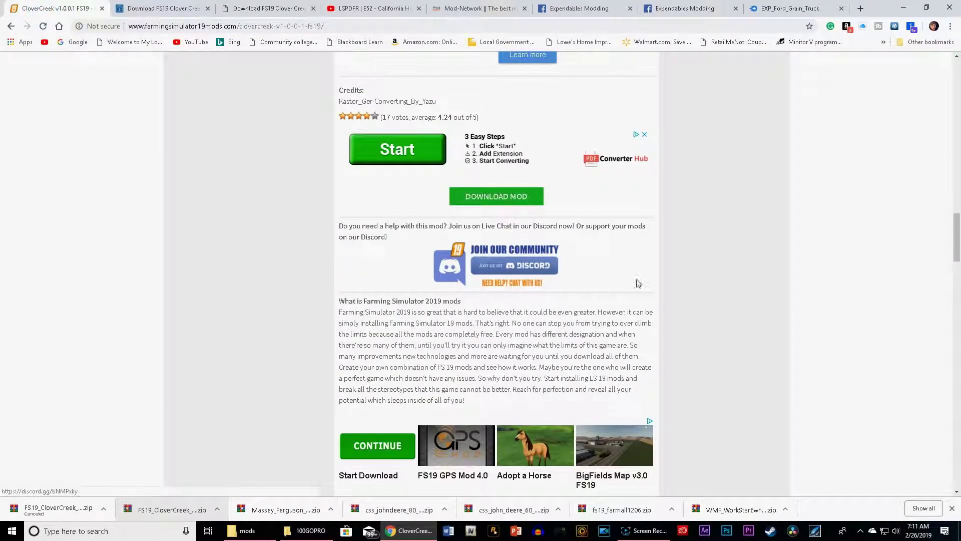
{"action": "scroll", "coordinate": [718, 308], "scroll_direction": "up", "scroll_amount": 20}
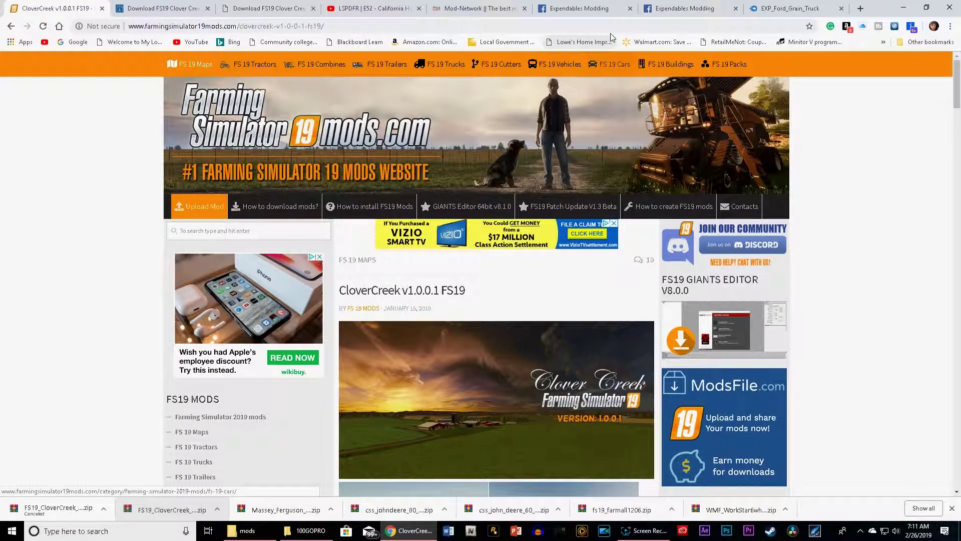
Switch to the Expendables Modding group page and open its Announcements feed
{"action": "left_click", "coordinate": [578, 8]}
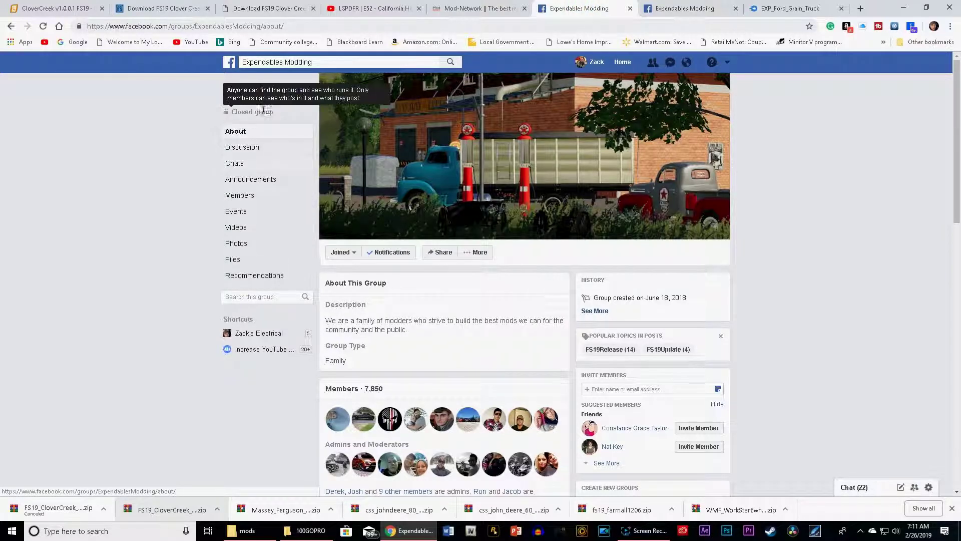
{"action": "scroll", "coordinate": [393, 328], "scroll_direction": "down", "scroll_amount": 7}
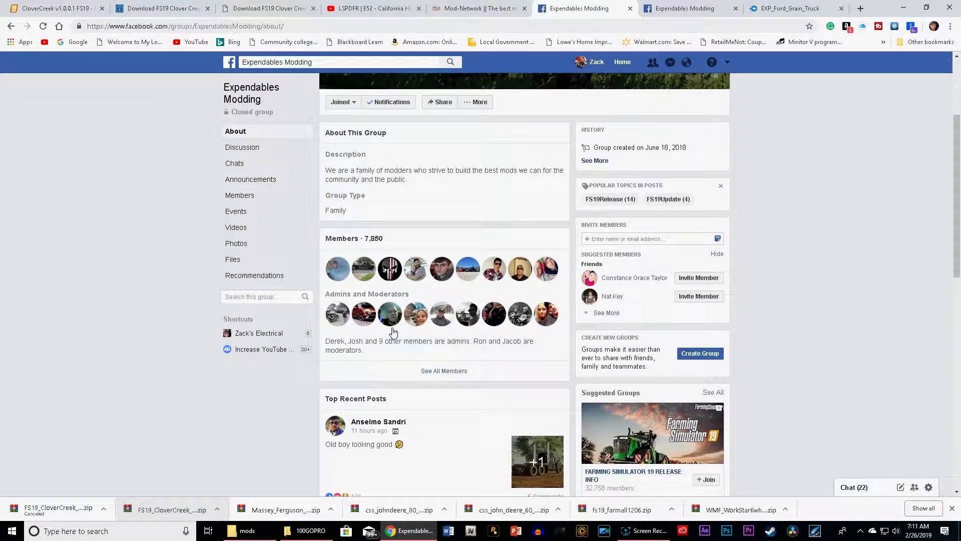
{"action": "scroll", "coordinate": [393, 328], "scroll_direction": "down", "scroll_amount": 4}
{"action": "scroll", "coordinate": [435, 311], "scroll_direction": "down", "scroll_amount": 4}
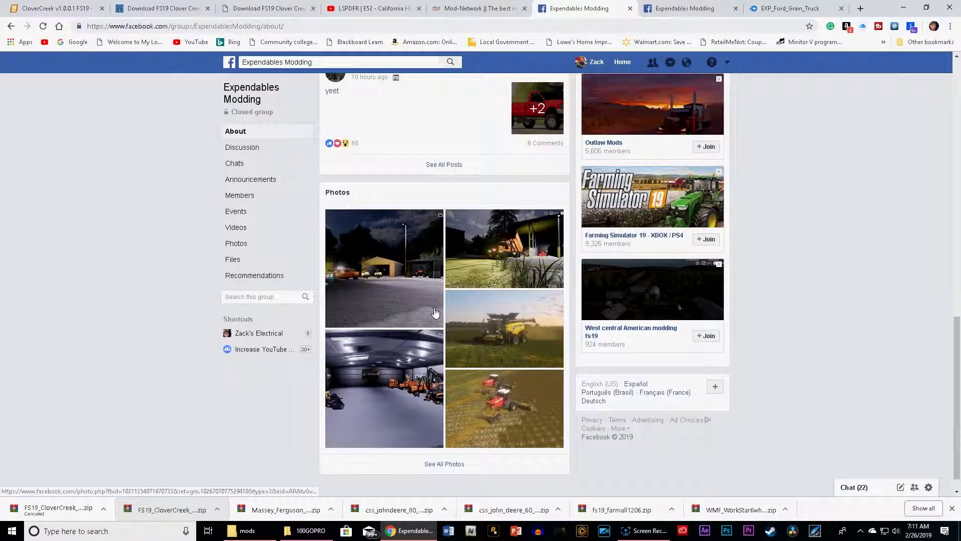
{"action": "scroll", "coordinate": [434, 311], "scroll_direction": "up", "scroll_amount": 15}
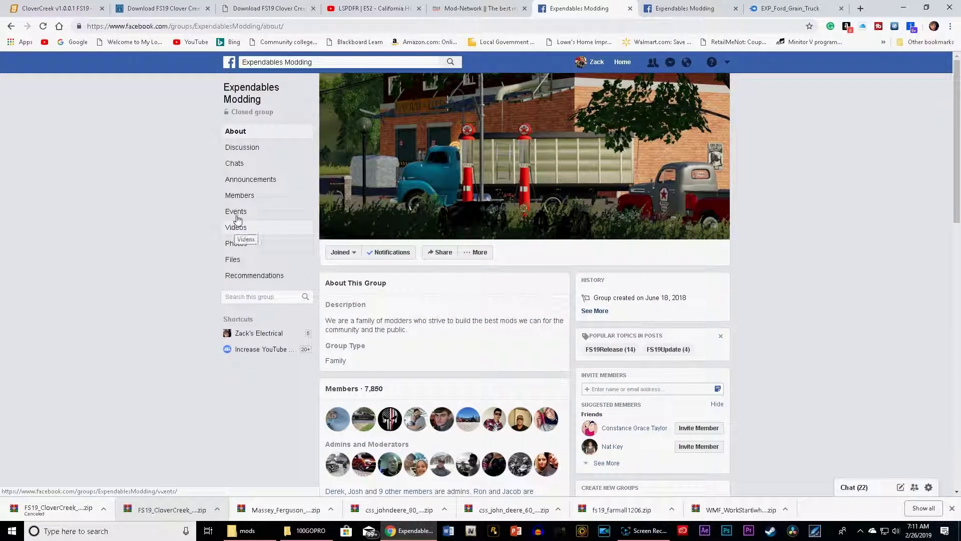
{"action": "left_click", "coordinate": [257, 179]}
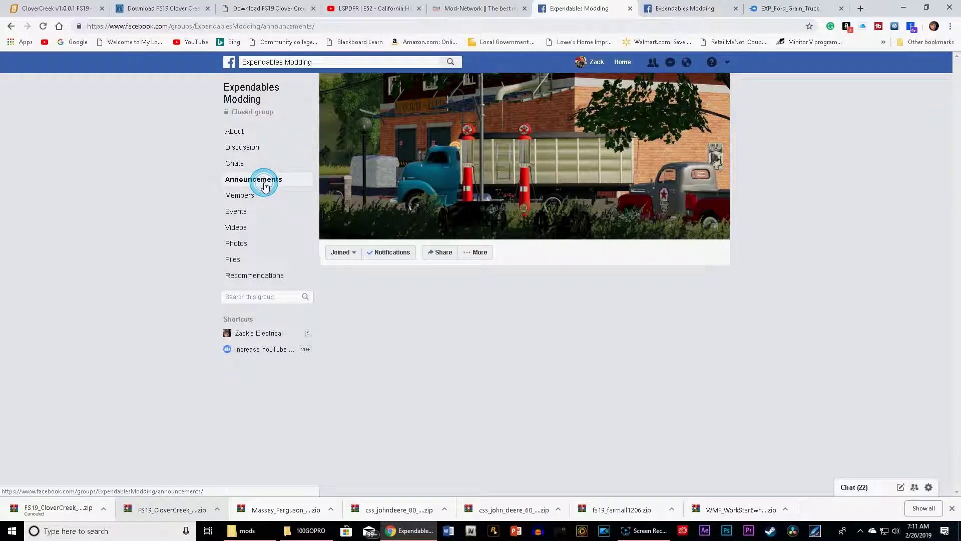
{"action": "scroll", "coordinate": [449, 301], "scroll_direction": "down", "scroll_amount": 1}
{"action": "scroll", "coordinate": [449, 304], "scroll_direction": "down", "scroll_amount": 12}
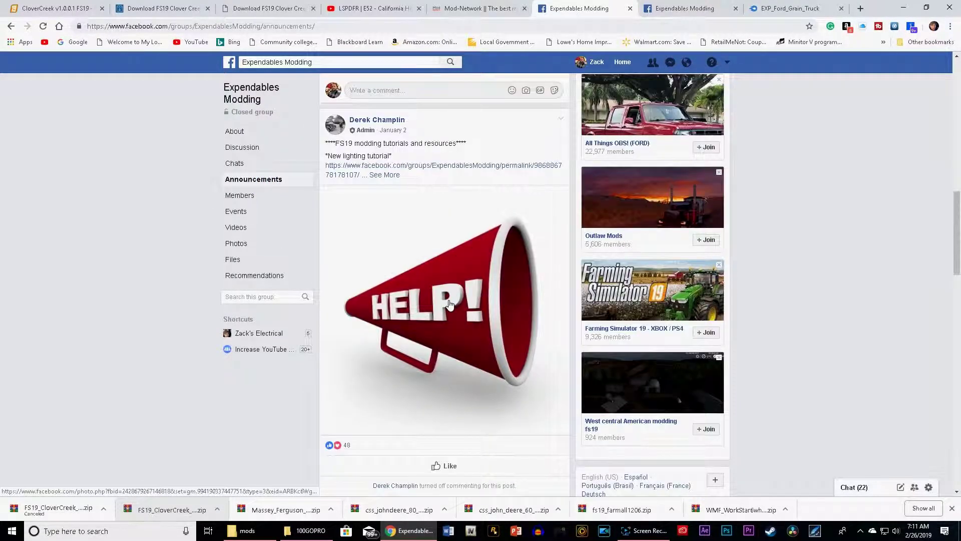
Open the tutorials post in a new tab, look at it, and return to the feed
{"action": "right_click", "coordinate": [391, 169]}
{"action": "left_click", "coordinate": [426, 173]}
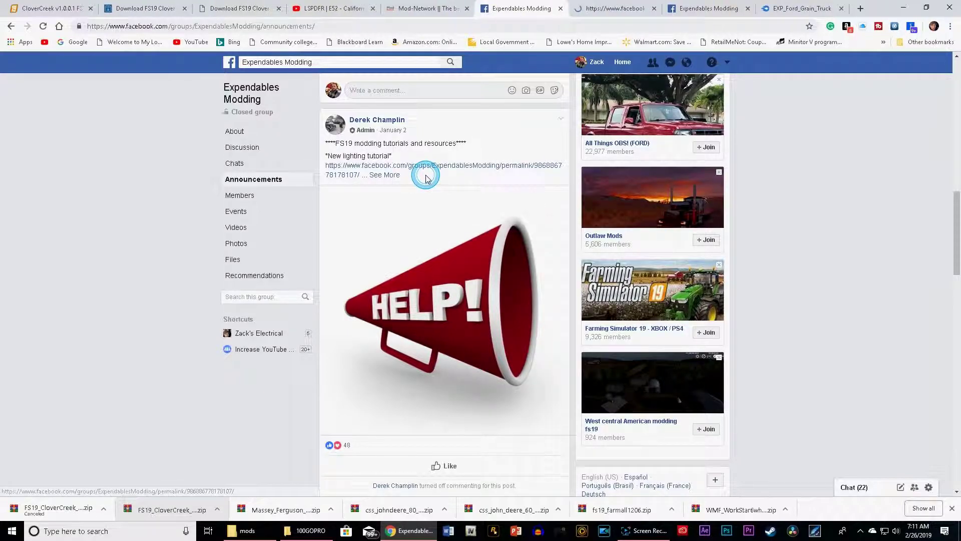
{"action": "left_click", "coordinate": [608, 11]}
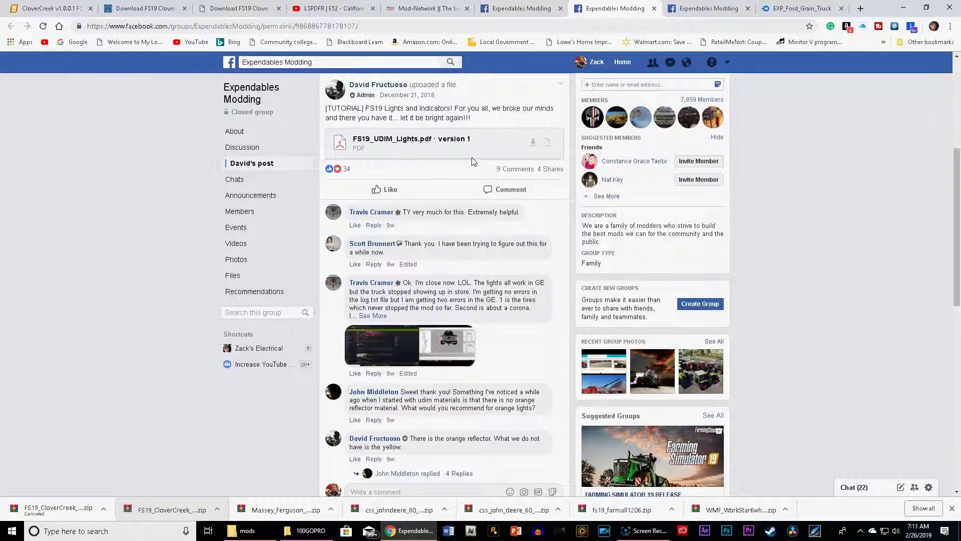
{"action": "left_click", "coordinate": [530, 6]}
Open the FS17 MODS post in a new tab and browse further down the feed
{"action": "scroll", "coordinate": [443, 238], "scroll_direction": "down", "scroll_amount": 6}
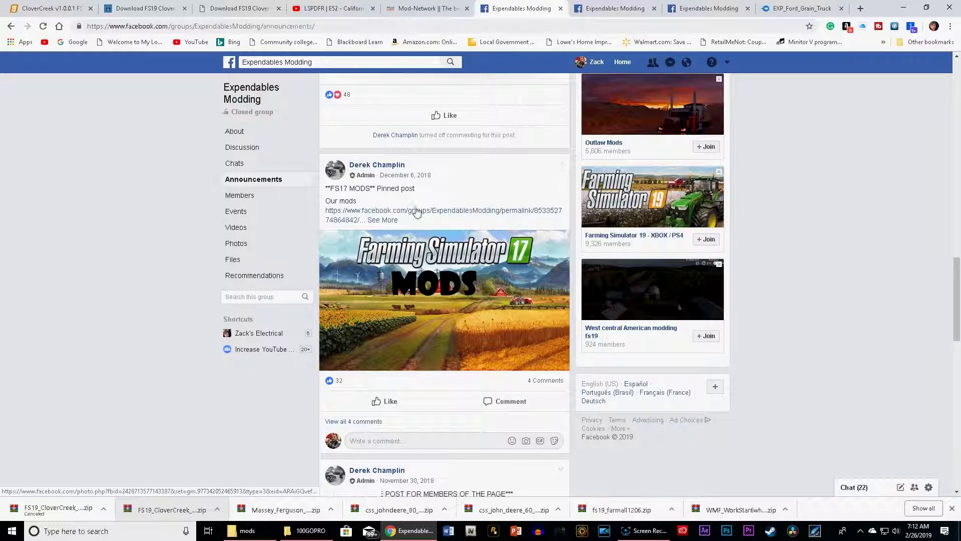
{"action": "right_click", "coordinate": [416, 214]}
{"action": "left_click", "coordinate": [438, 218]}
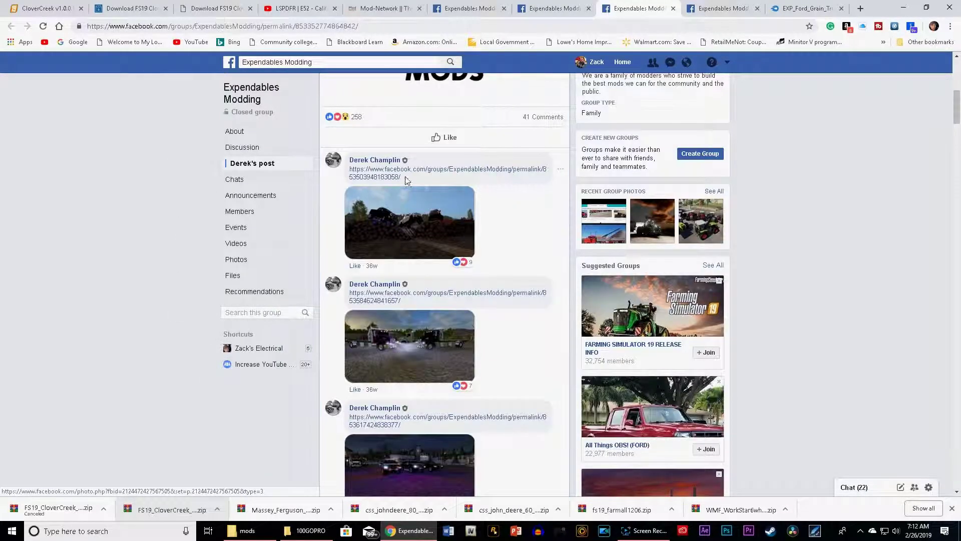
{"action": "scroll", "coordinate": [446, 415], "scroll_direction": "down", "scroll_amount": 6}
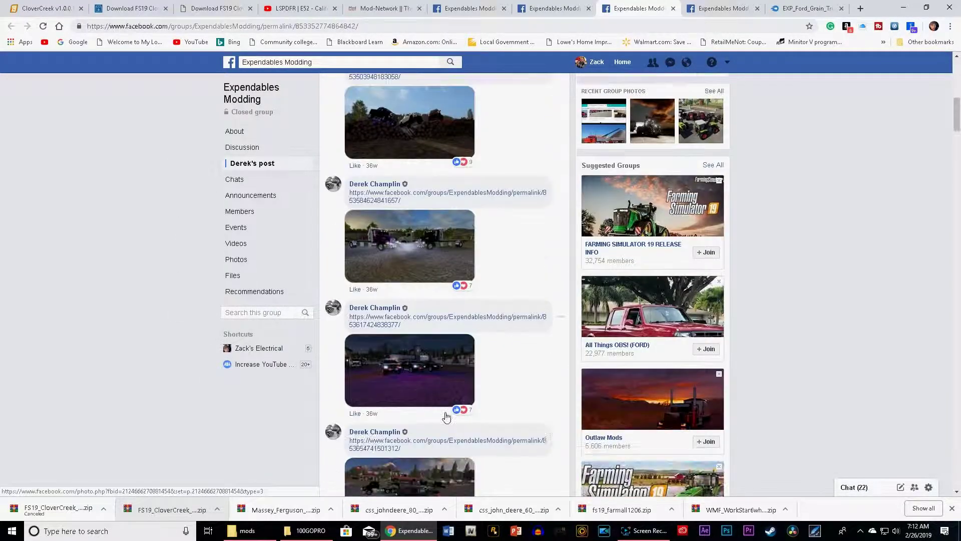
{"action": "scroll", "coordinate": [446, 415], "scroll_direction": "down", "scroll_amount": 10}
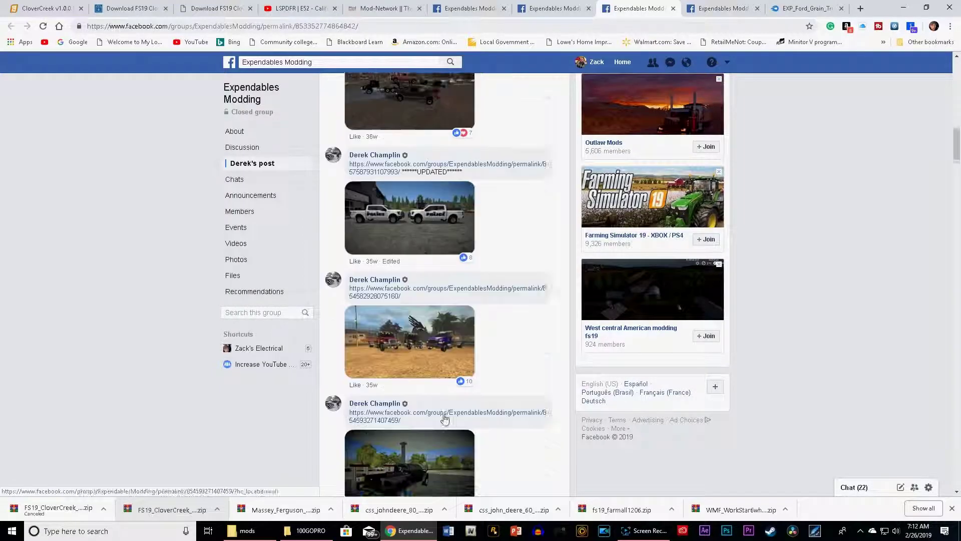
{"action": "scroll", "coordinate": [442, 416], "scroll_direction": "down", "scroll_amount": 18}
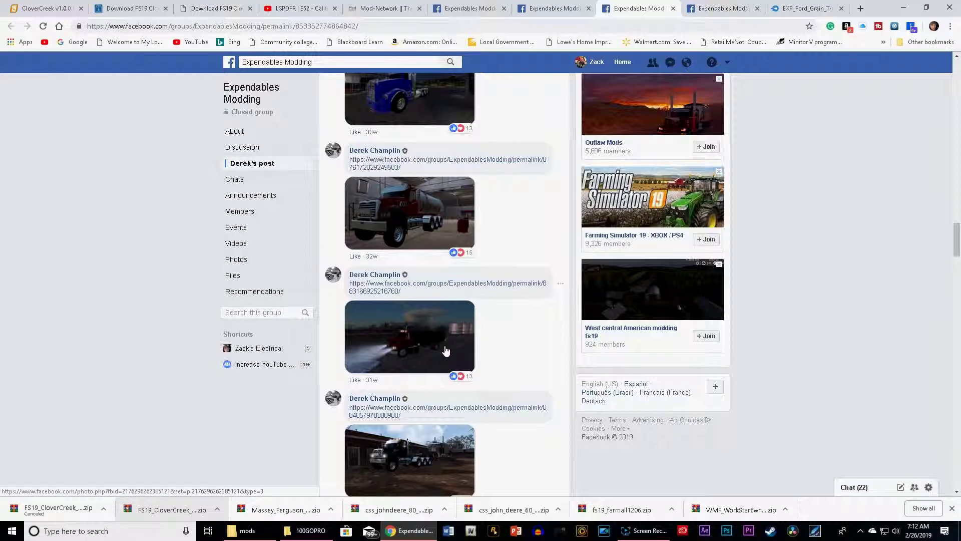
{"action": "scroll", "coordinate": [444, 351], "scroll_direction": "down", "scroll_amount": 15}
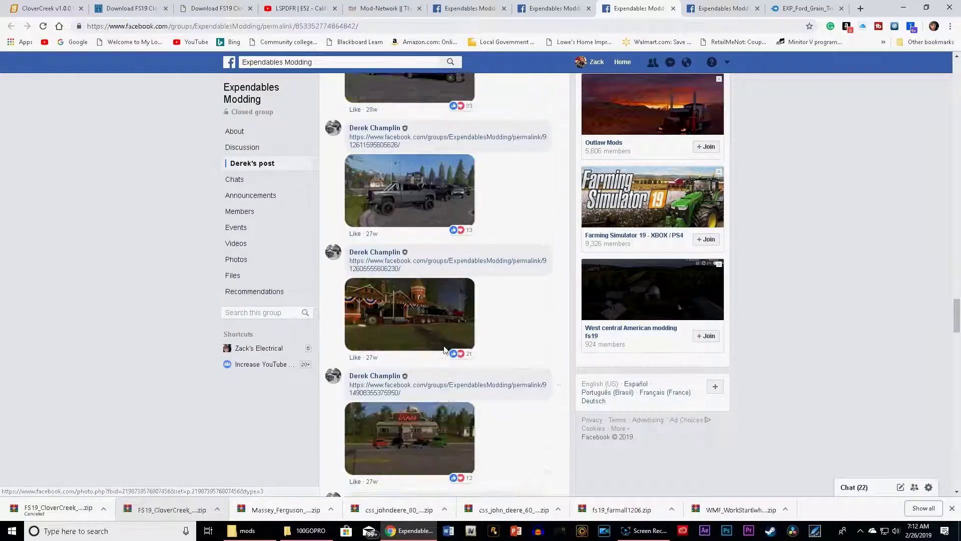
{"action": "scroll", "coordinate": [444, 351], "scroll_direction": "down", "scroll_amount": 12}
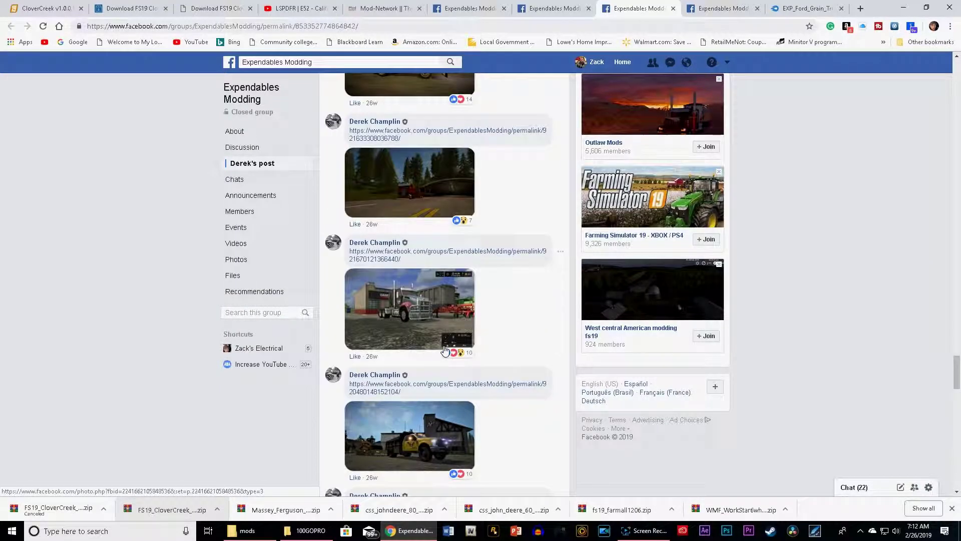
{"action": "scroll", "coordinate": [461, 316], "scroll_direction": "up", "scroll_amount": 20}
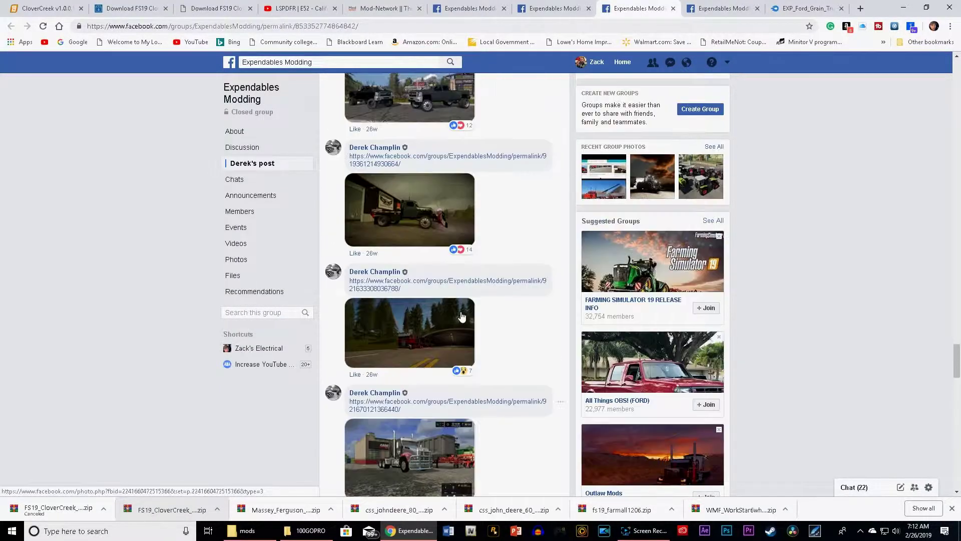
{"action": "scroll", "coordinate": [461, 314], "scroll_direction": "up", "scroll_amount": 15}
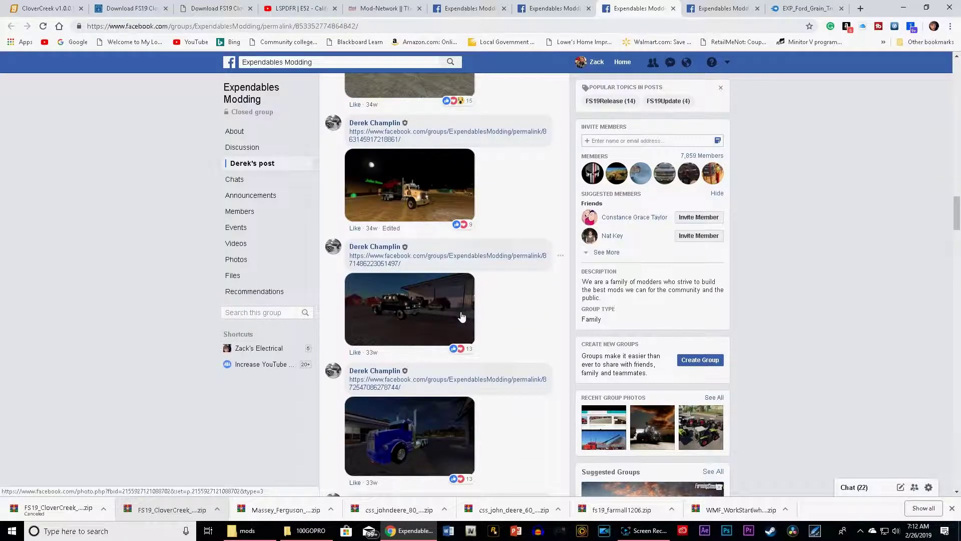
{"action": "scroll", "coordinate": [462, 315], "scroll_direction": "up", "scroll_amount": 4}
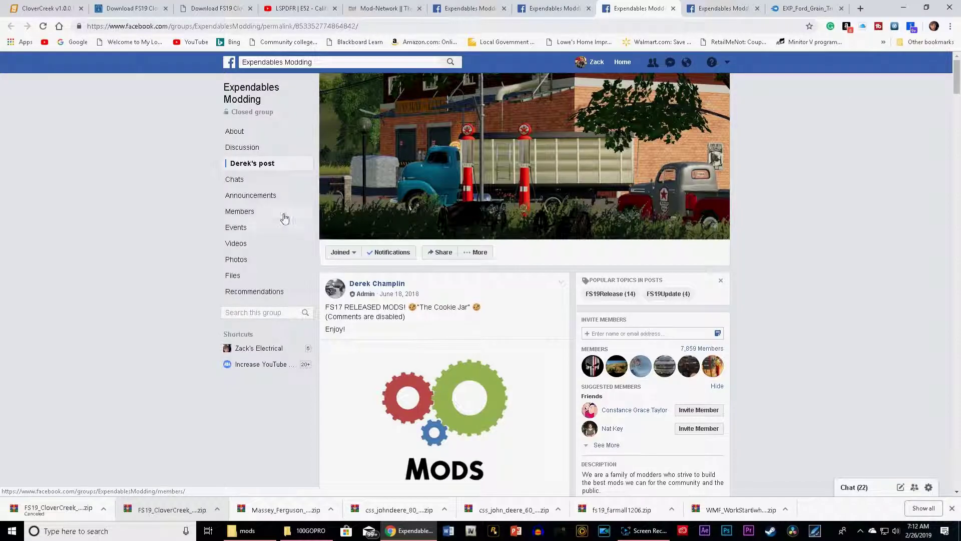
On the other Expendables Modding tab, go to the group's Announcements section
{"action": "left_click", "coordinate": [545, 15]}
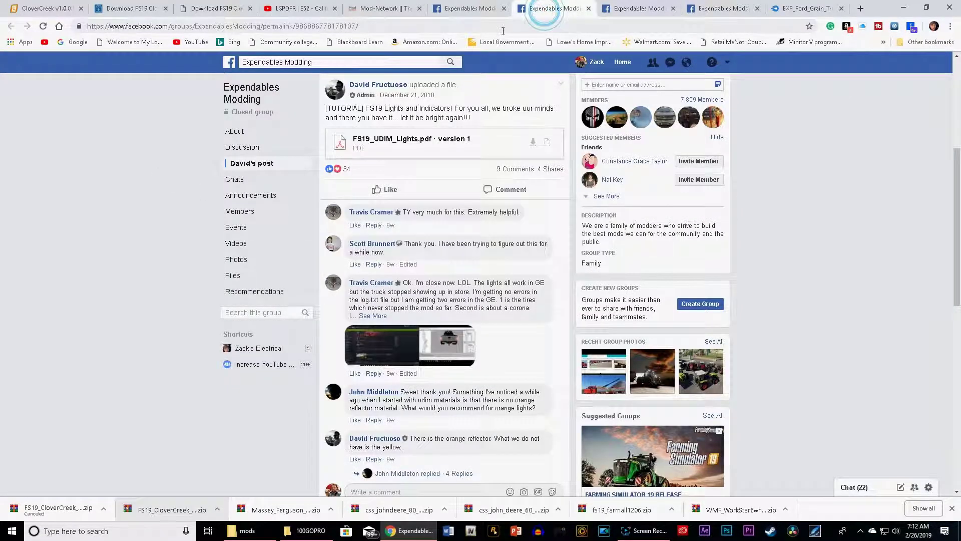
{"action": "scroll", "coordinate": [365, 247], "scroll_direction": "up", "scroll_amount": 5}
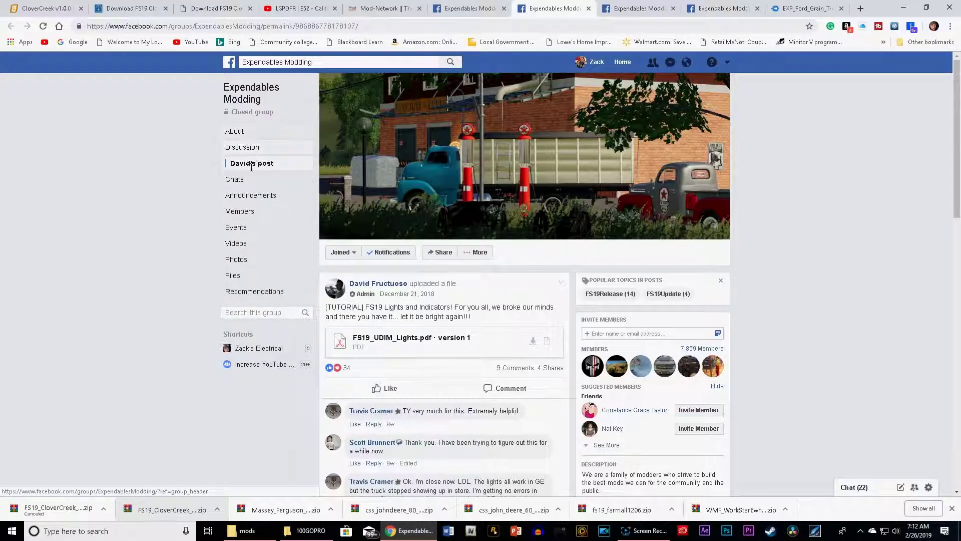
{"action": "left_click", "coordinate": [250, 195]}
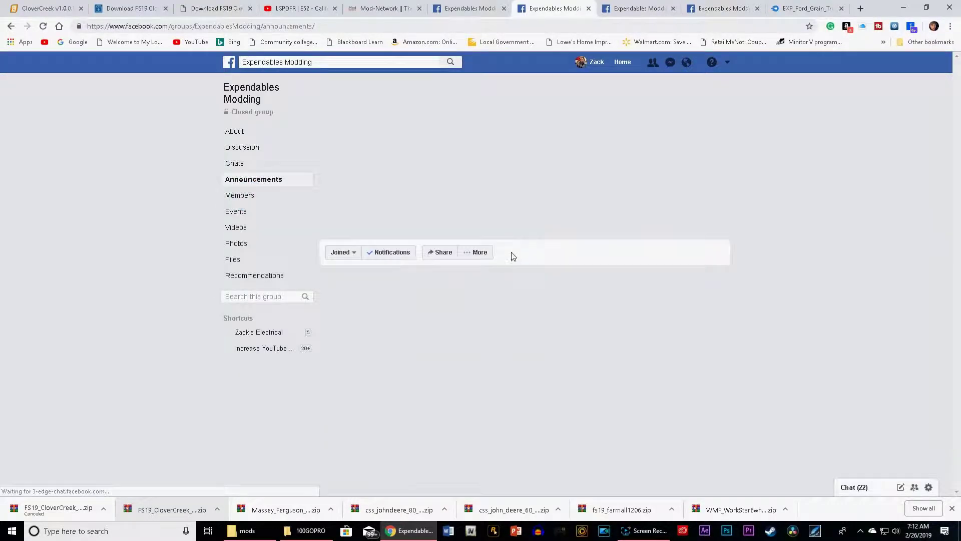
Scroll to the FS19 release post and expand all 20 of its comments
{"action": "scroll", "coordinate": [474, 315], "scroll_direction": "down", "scroll_amount": 7}
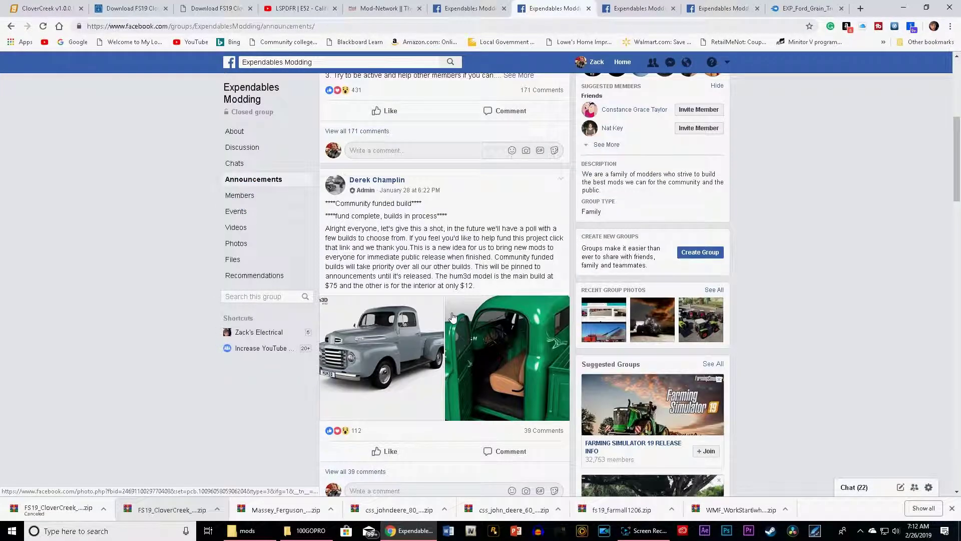
{"action": "scroll", "coordinate": [360, 206], "scroll_direction": "down", "scroll_amount": 10}
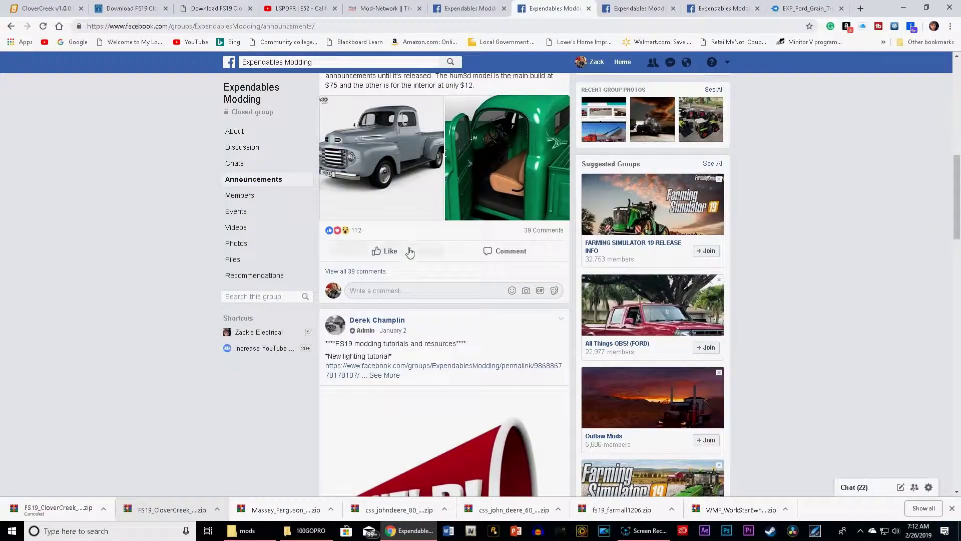
{"action": "scroll", "coordinate": [414, 263], "scroll_direction": "down", "scroll_amount": 10}
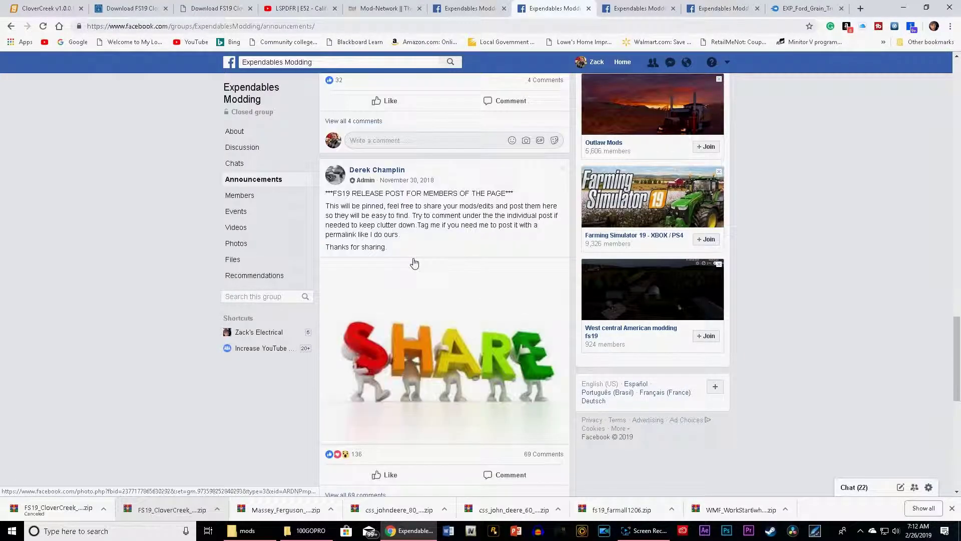
{"action": "scroll", "coordinate": [414, 263], "scroll_direction": "down", "scroll_amount": 9}
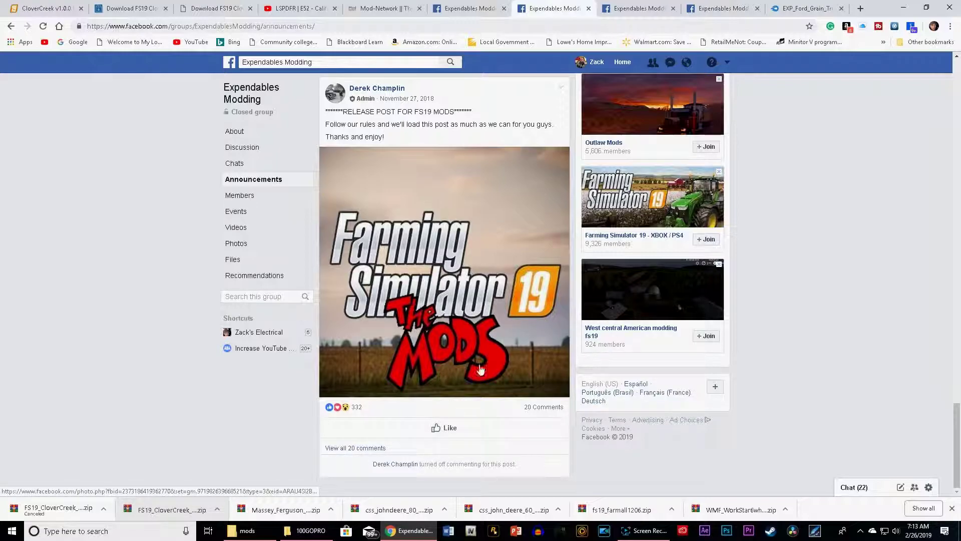
{"action": "scroll", "coordinate": [531, 406], "scroll_direction": "up", "scroll_amount": 1}
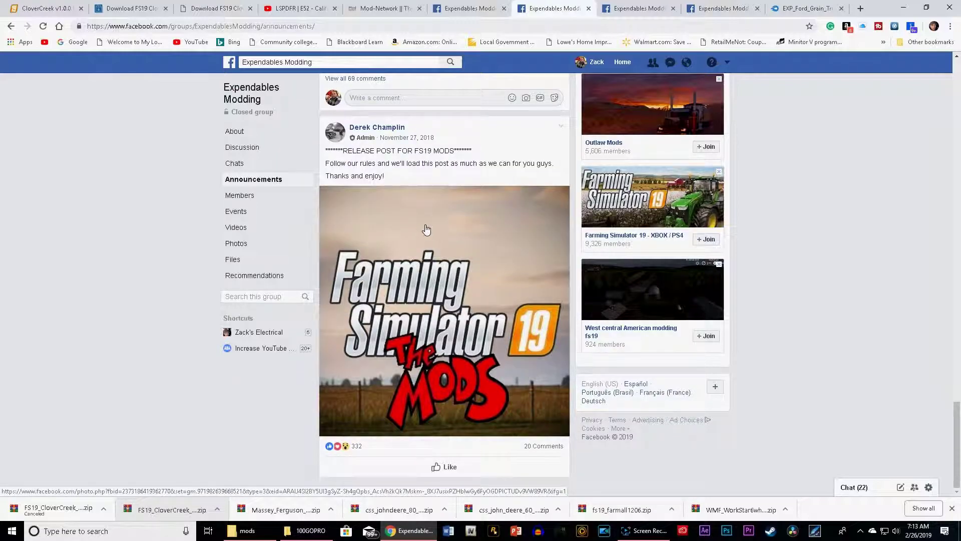
{"action": "scroll", "coordinate": [534, 460], "scroll_direction": "down", "scroll_amount": 1}
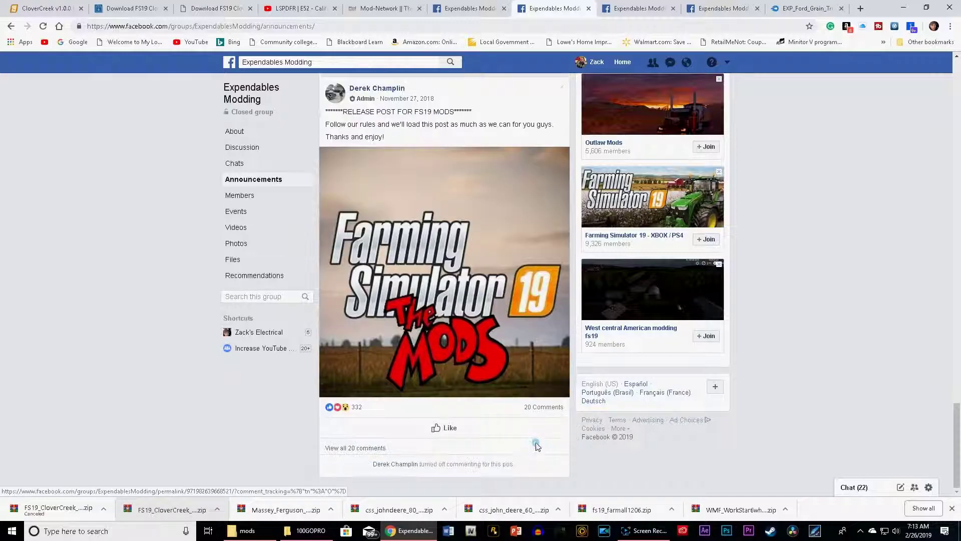
{"action": "left_click", "coordinate": [360, 448]}
Scroll through the comment links down to the Mack truck post link and bring up its options
{"action": "scroll", "coordinate": [361, 450], "scroll_direction": "down", "scroll_amount": 2}
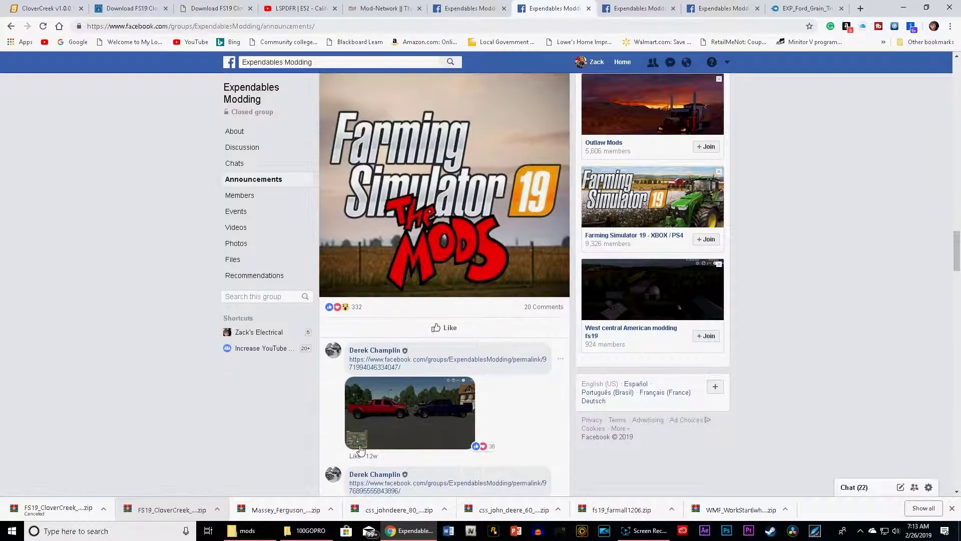
{"action": "scroll", "coordinate": [361, 449], "scroll_direction": "down", "scroll_amount": 2}
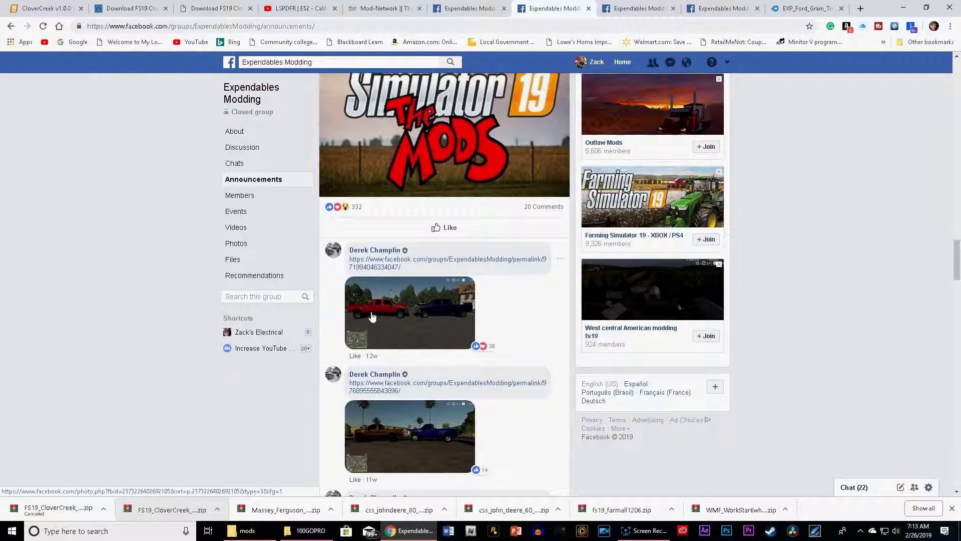
{"action": "scroll", "coordinate": [438, 339], "scroll_direction": "down", "scroll_amount": 3}
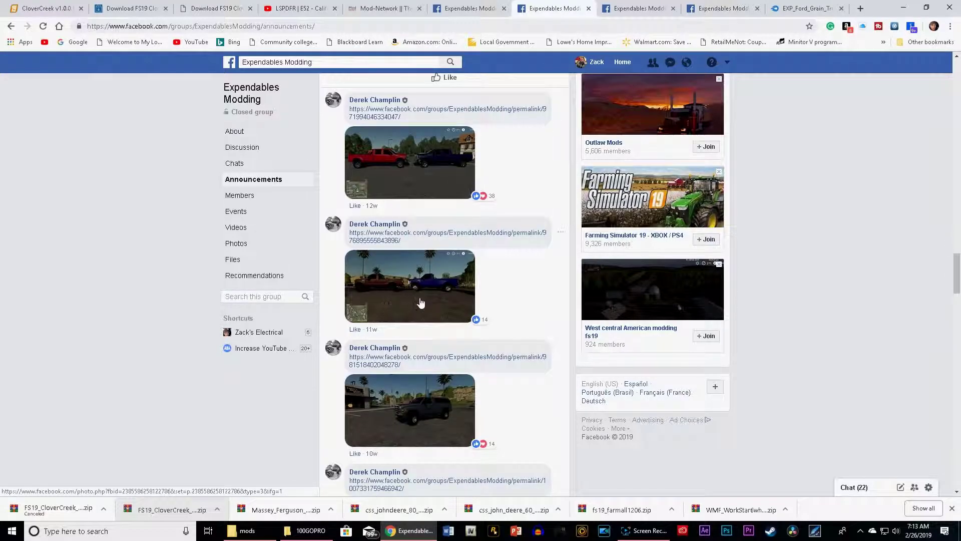
{"action": "scroll", "coordinate": [393, 325], "scroll_direction": "down", "scroll_amount": 3}
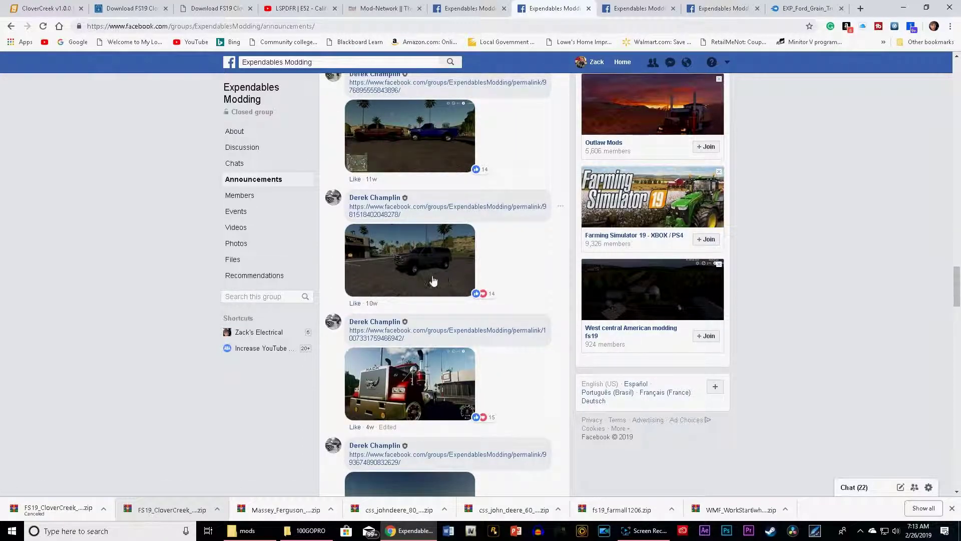
{"action": "scroll", "coordinate": [417, 320], "scroll_direction": "down", "scroll_amount": 1}
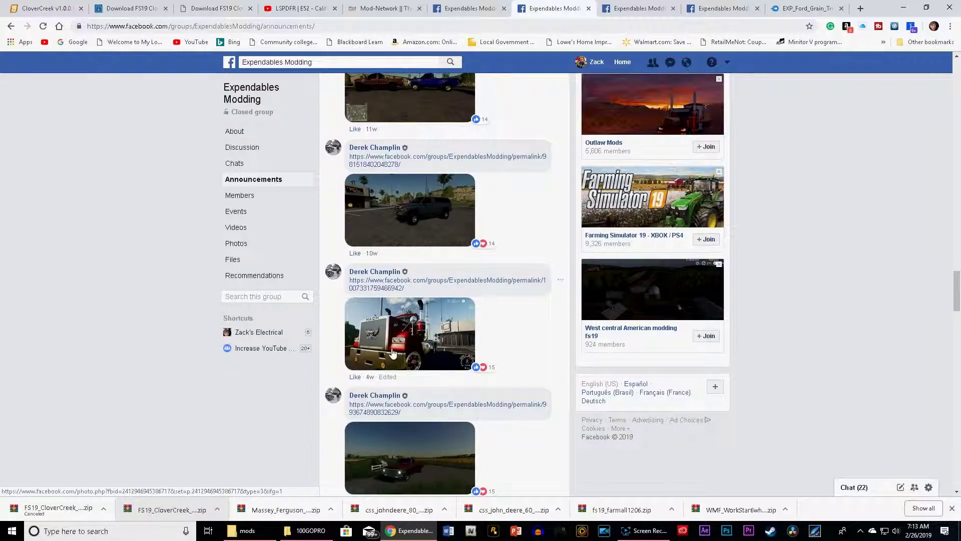
{"action": "right_click", "coordinate": [420, 284]}
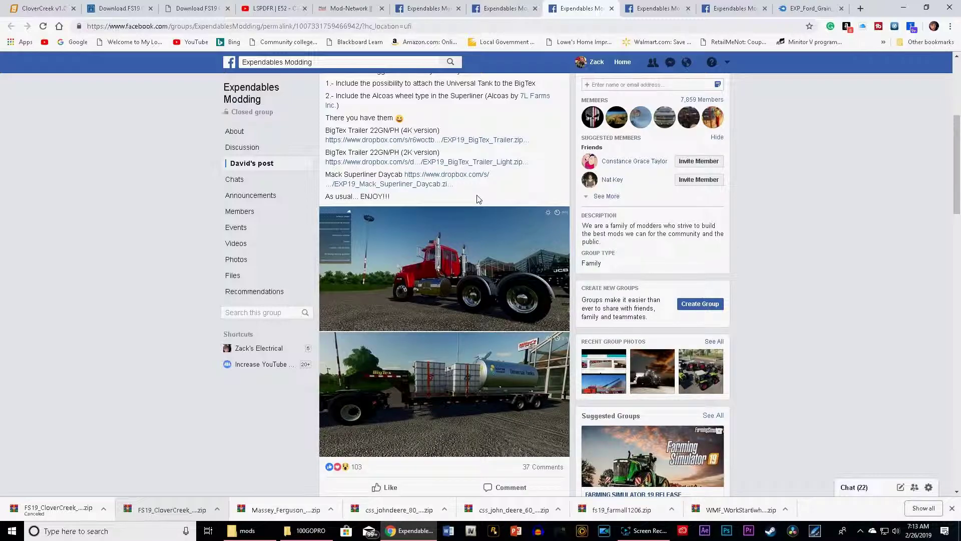
Open the Mack Superliner Daycab Dropbox link in a new tab and view it
{"action": "scroll", "coordinate": [382, 151], "scroll_direction": "up", "scroll_amount": 2}
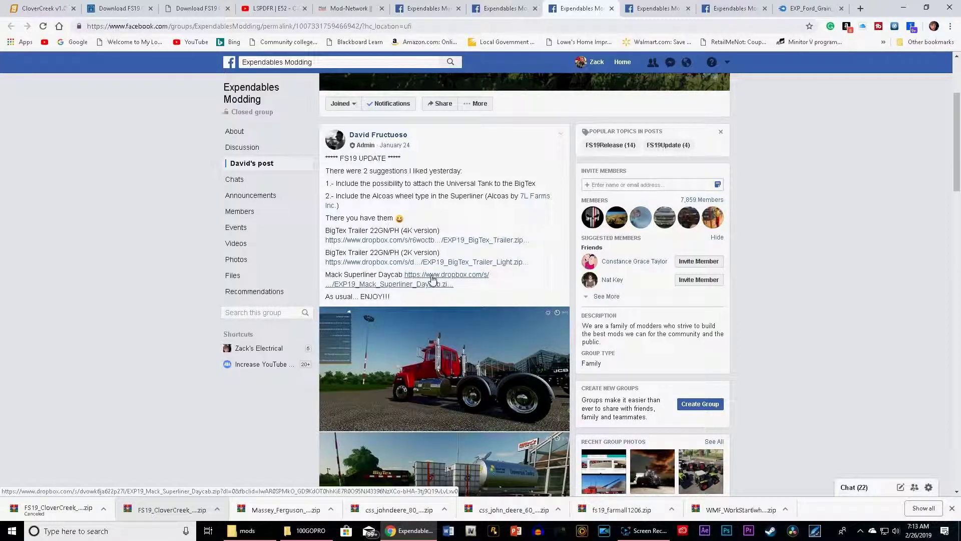
{"action": "right_click", "coordinate": [433, 279]}
{"action": "left_click", "coordinate": [453, 286]}
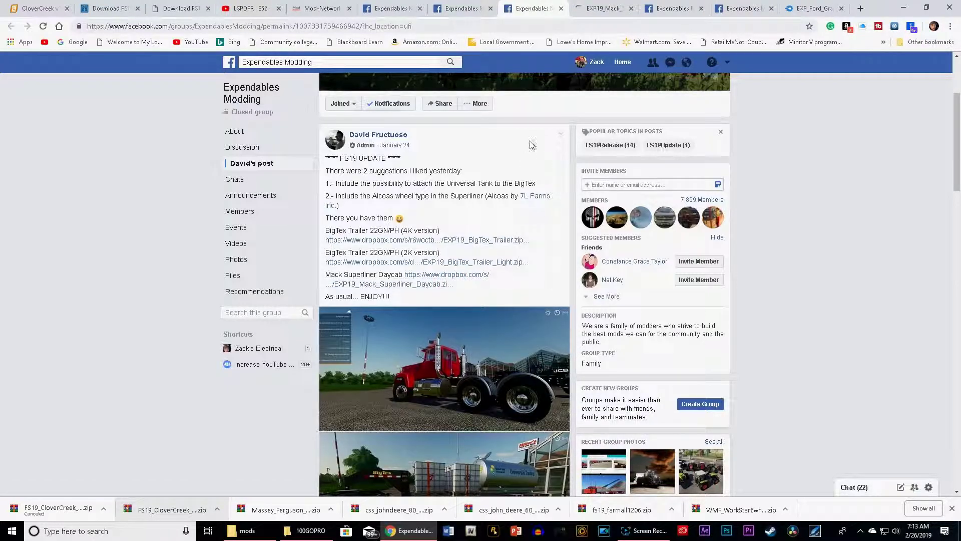
{"action": "left_click", "coordinate": [603, 9]}
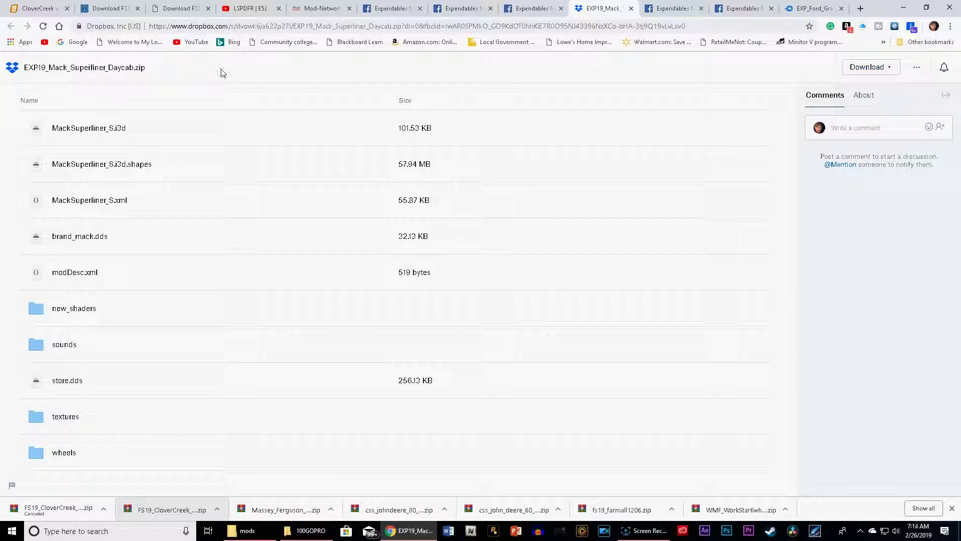
Direct-download EXP19_Mack_Superliner_Daycab.zip (109 MB) and drag it onto the desktop
{"action": "left_click", "coordinate": [864, 71]}
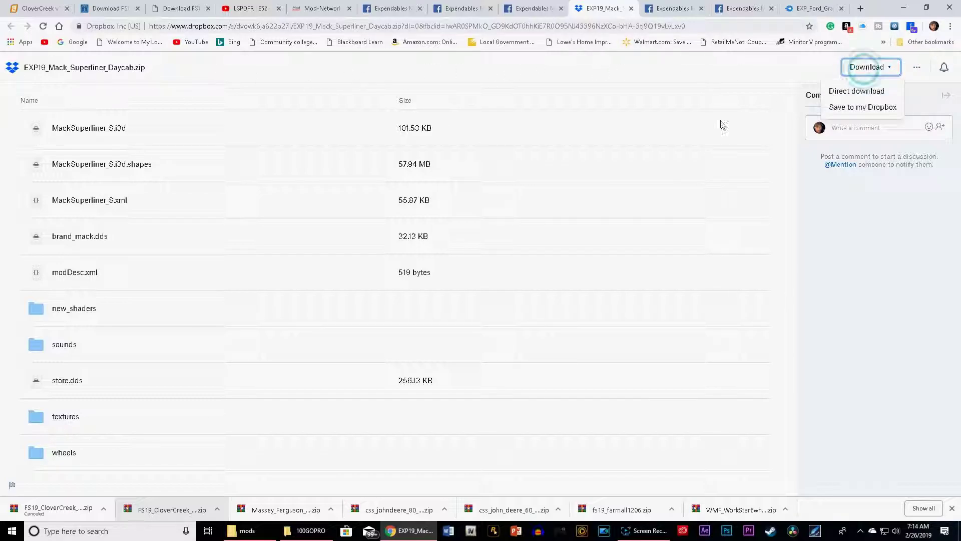
{"action": "left_click", "coordinate": [852, 93]}
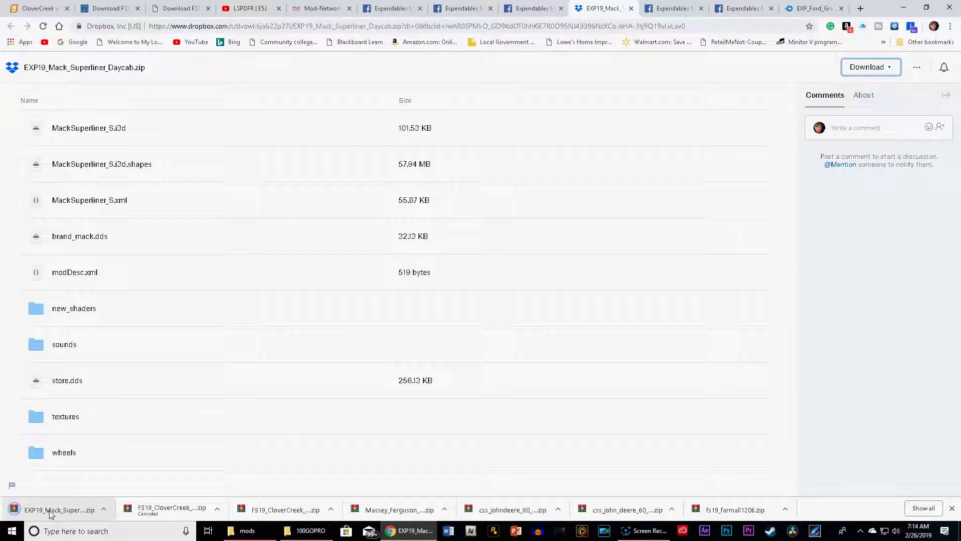
{"action": "left_click_drag", "start_coordinate": [50, 513], "coordinate": [864, 26]}
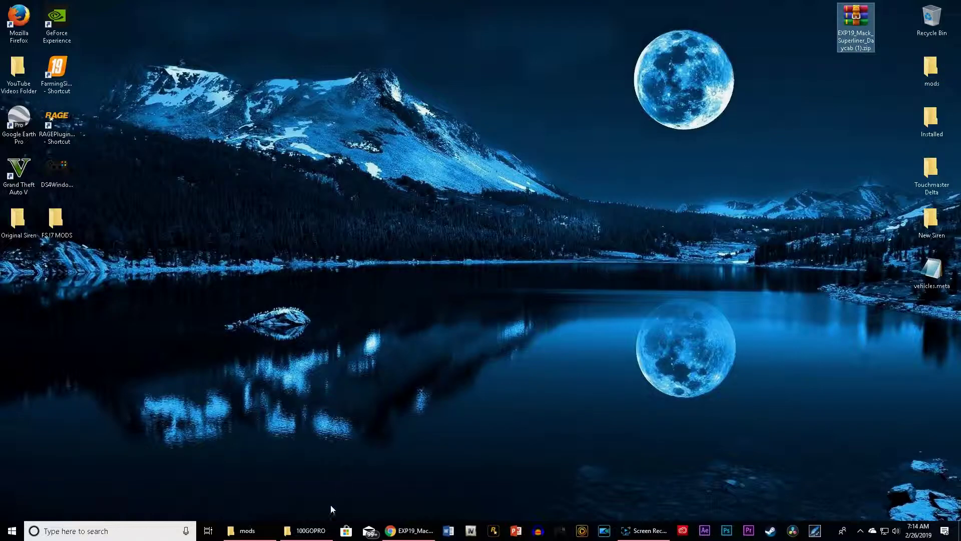
Browse the FarmingSimulator2019 mods folder, then open the desktop Mack Superliner zip in WinRAR
{"action": "left_click", "coordinate": [258, 531]}
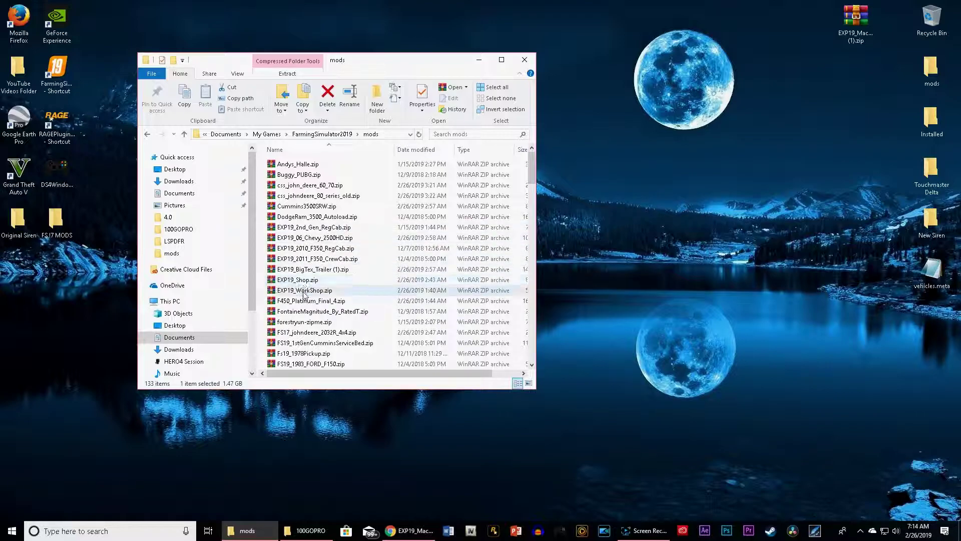
{"action": "scroll", "coordinate": [304, 296], "scroll_direction": "down", "scroll_amount": 5}
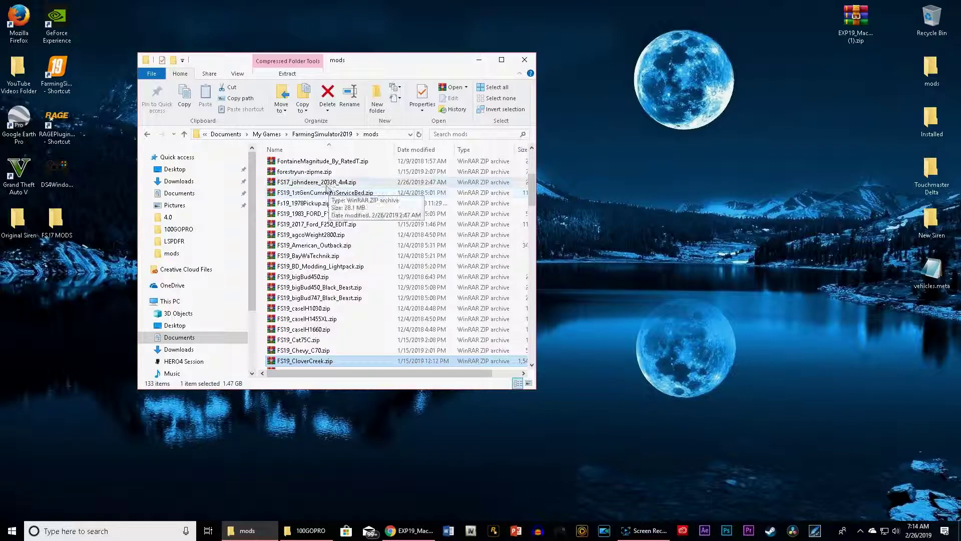
{"action": "scroll", "coordinate": [311, 300], "scroll_direction": "down", "scroll_amount": 3}
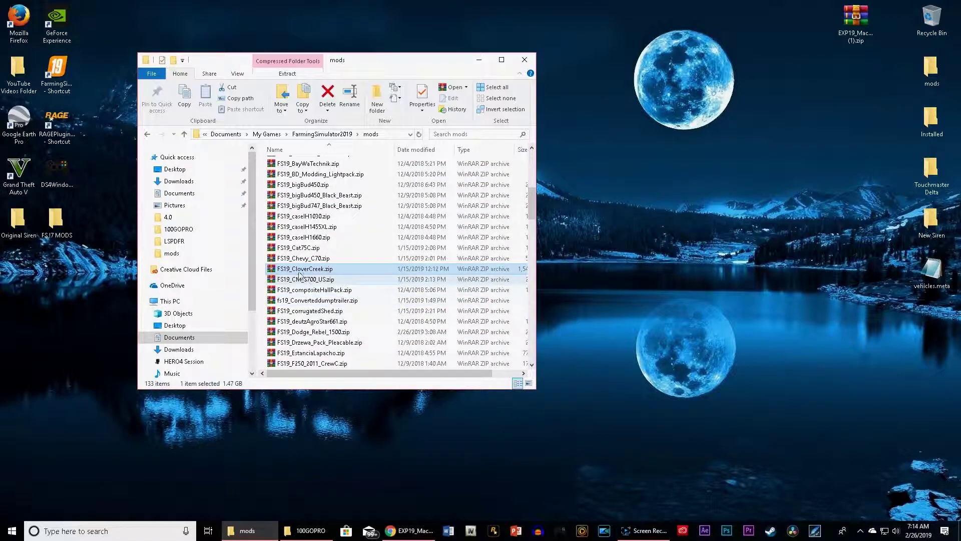
{"action": "scroll", "coordinate": [289, 294], "scroll_direction": "down", "scroll_amount": 3}
{"action": "scroll", "coordinate": [289, 294], "scroll_direction": "down", "scroll_amount": 20}
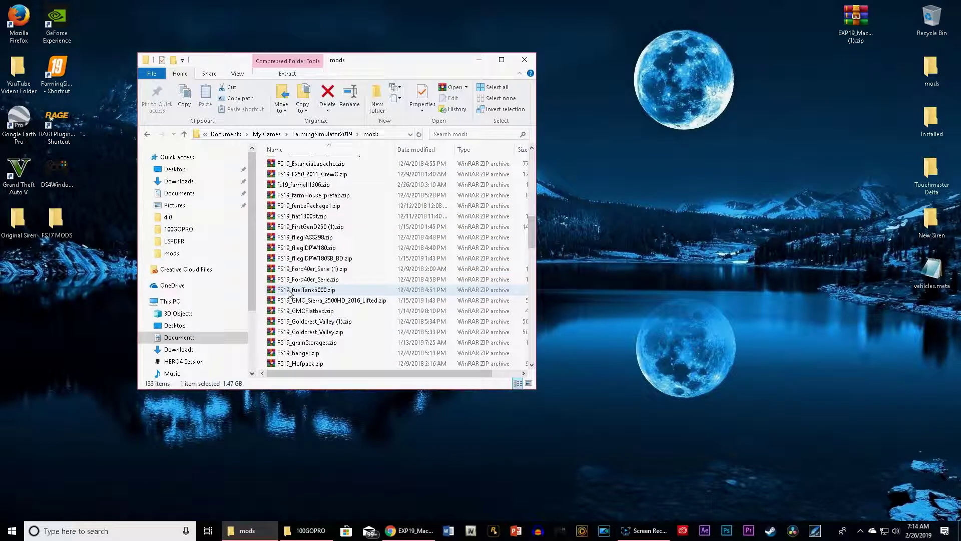
{"action": "scroll", "coordinate": [289, 295], "scroll_direction": "down", "scroll_amount": 3}
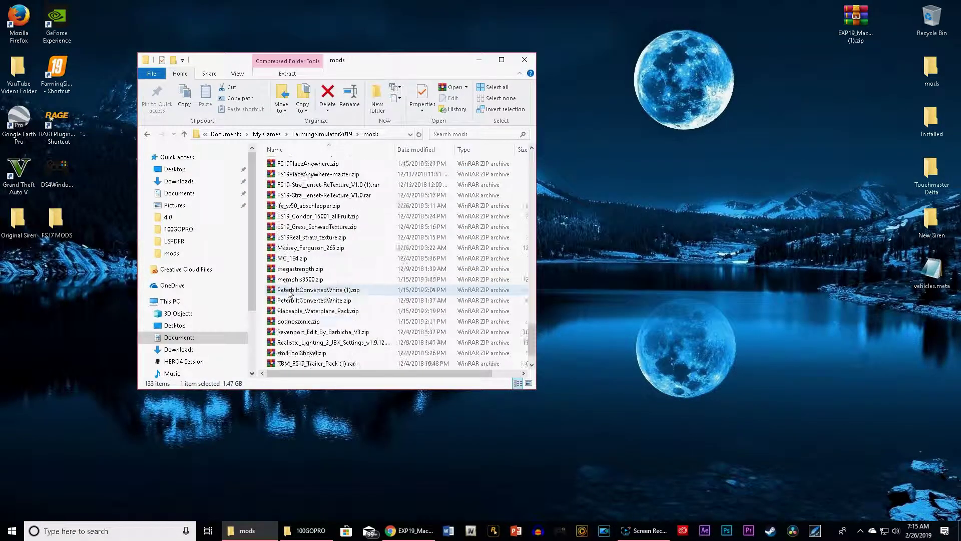
{"action": "scroll", "coordinate": [296, 290], "scroll_direction": "up", "scroll_amount": 20}
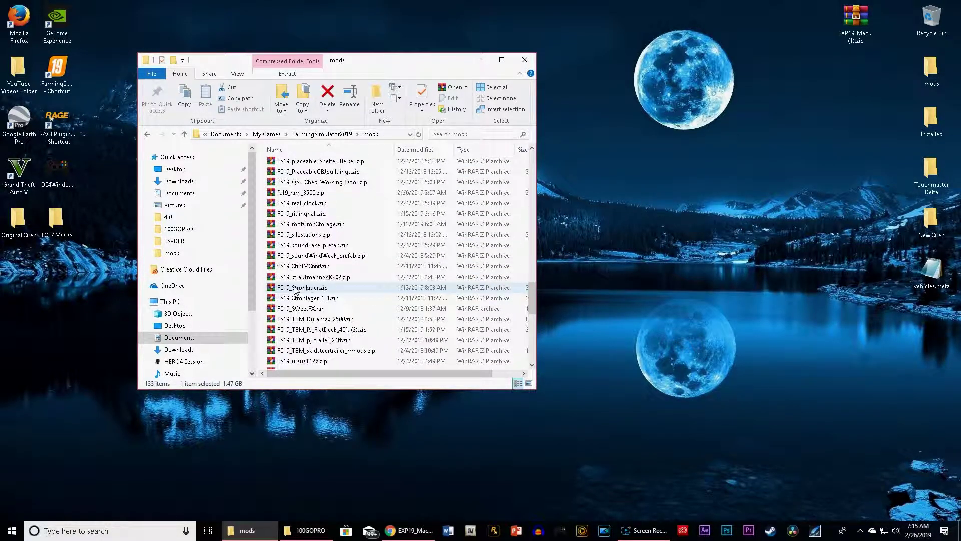
{"action": "scroll", "coordinate": [295, 290], "scroll_direction": "up", "scroll_amount": 2}
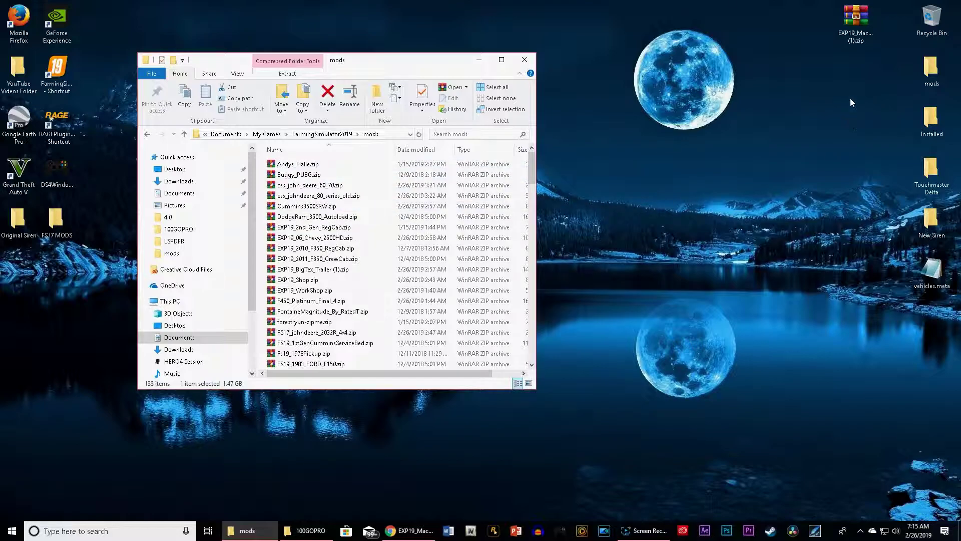
{"action": "left_click", "coordinate": [851, 22]}
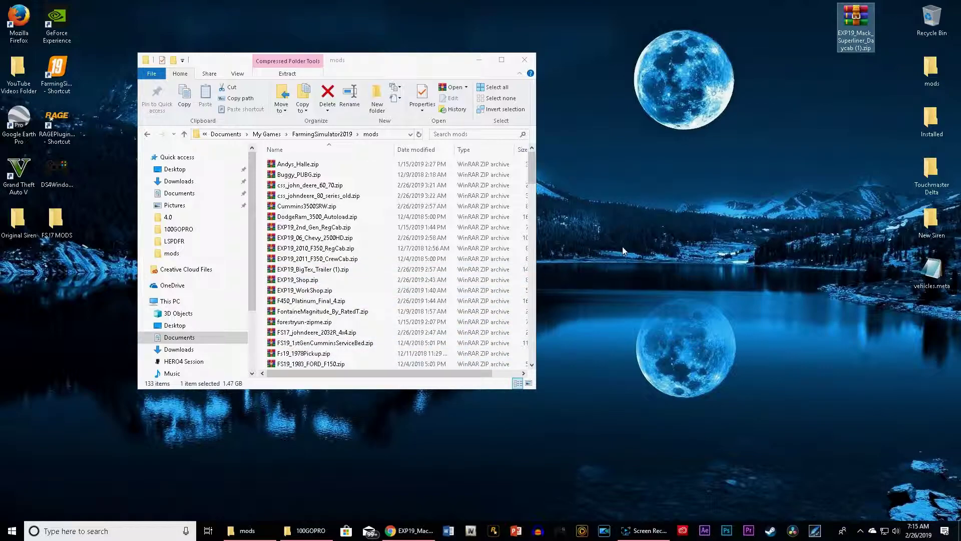
{"action": "double_click", "coordinate": [857, 20]}
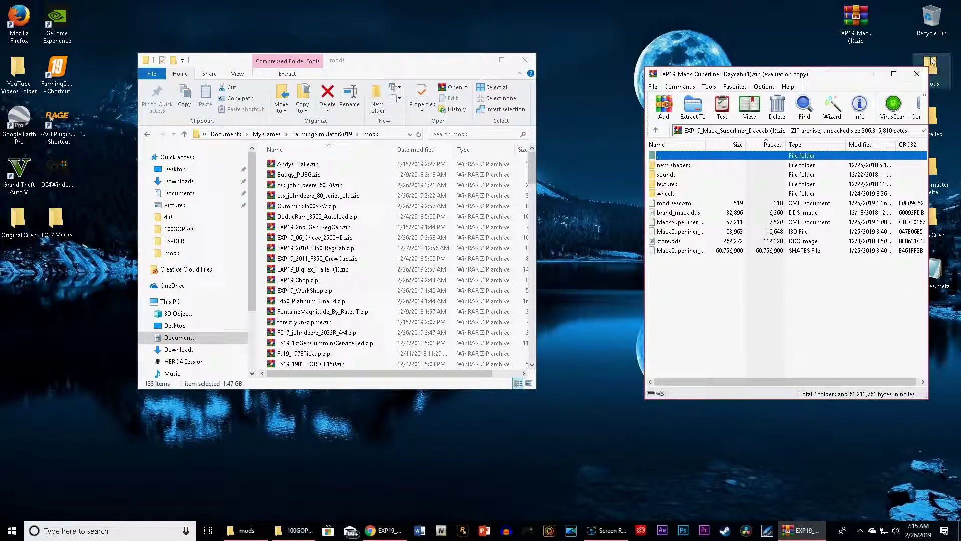
Check the Mack Superliner zip's folders and files in WinRAR, dismissing the licence reminder
{"action": "left_click", "coordinate": [916, 73]}
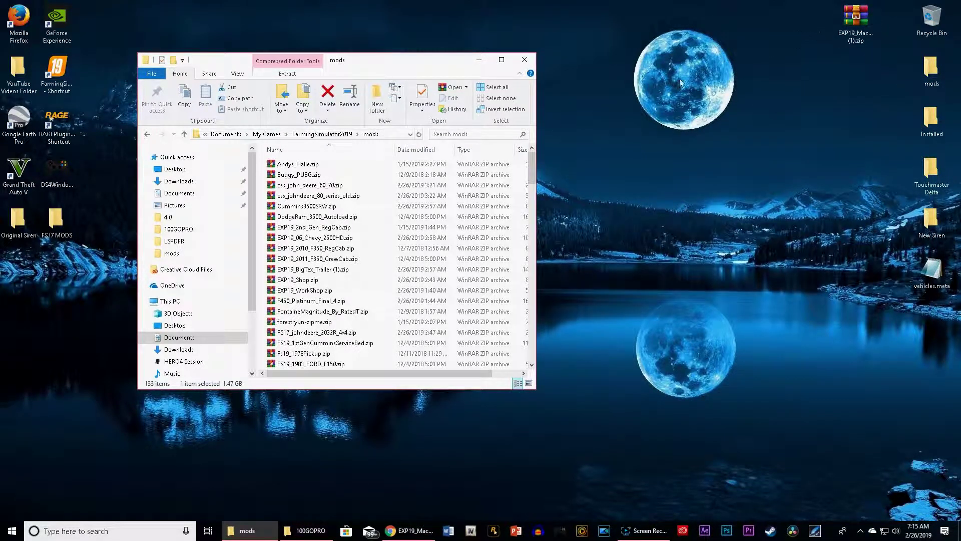
{"action": "double_click", "coordinate": [853, 17]}
{"action": "left_click_drag", "start_coordinate": [686, 302], "coordinate": [698, 171]}
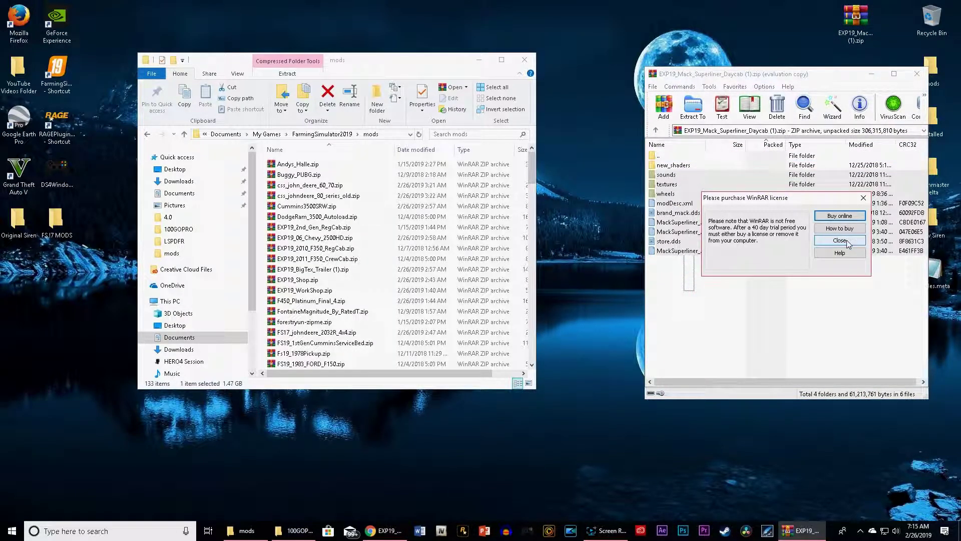
{"action": "left_click", "coordinate": [830, 242]}
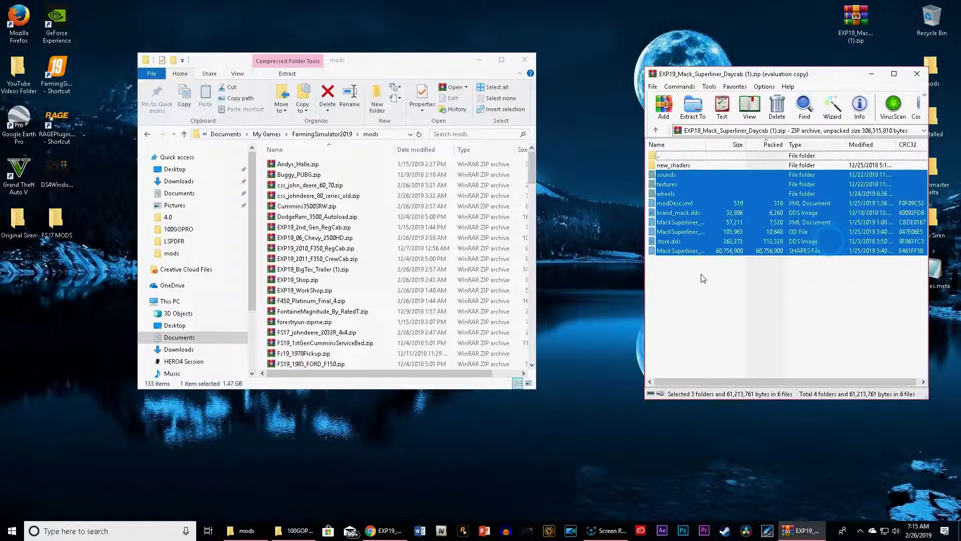
{"action": "left_click", "coordinate": [703, 279]}
{"action": "left_click", "coordinate": [917, 74]}
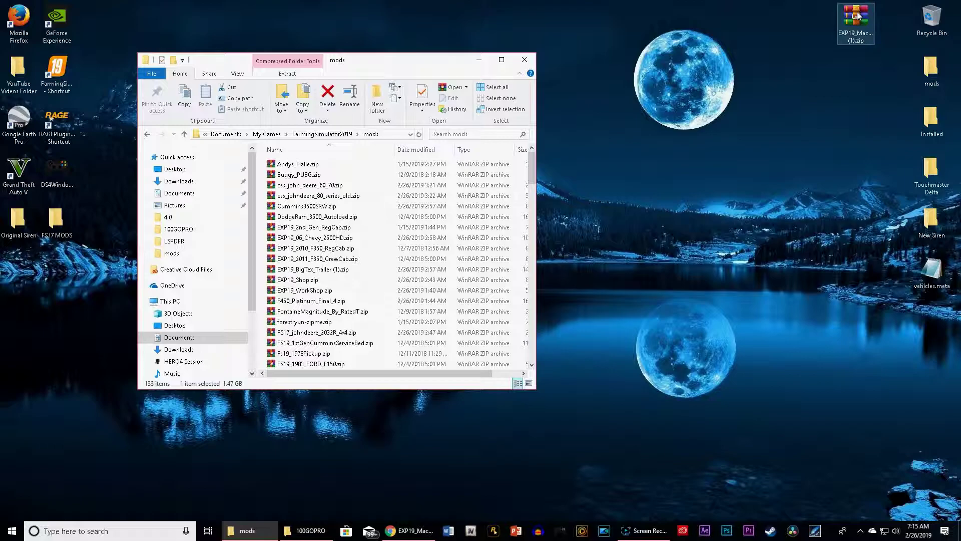
{"action": "mouse_move", "coordinate": [857, 16]}
{"action": "left_mouse_down"}
{"action": "mouse_move", "coordinate": [799, 52]}
{"action": "mouse_move", "coordinate": [216, 258]}
{"action": "mouse_move", "coordinate": [267, 260]}
{"action": "mouse_move", "coordinate": [261, 266]}
{"action": "mouse_move", "coordinate": [455, 155]}
{"action": "mouse_move", "coordinate": [882, 29]}
{"action": "mouse_move", "coordinate": [858, 23]}
{"action": "left_mouse_up"}
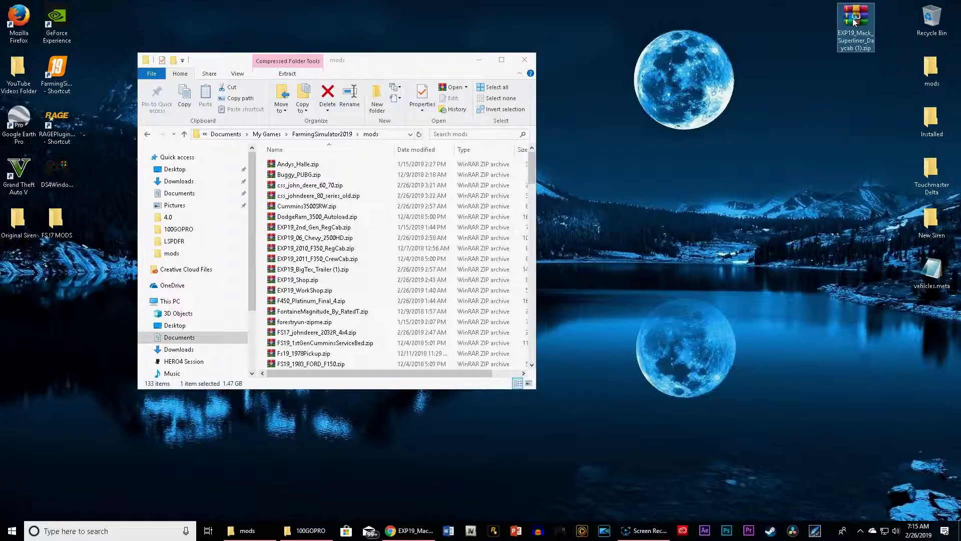
{"action": "double_click", "coordinate": [854, 21]}
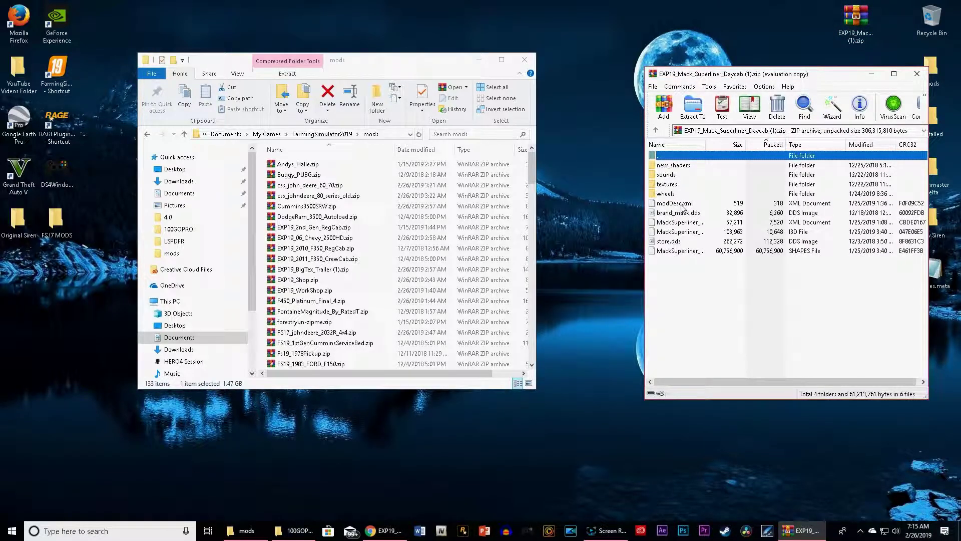
{"action": "left_click", "coordinate": [843, 244]}
{"action": "left_click_drag", "start_coordinate": [675, 166], "coordinate": [696, 166]}
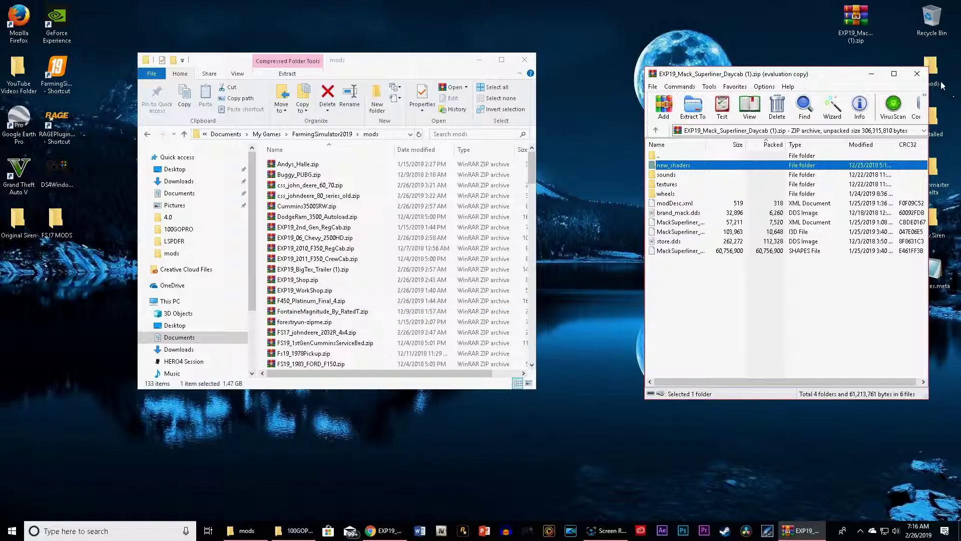
{"action": "left_click", "coordinate": [917, 74]}
Drag EXP19_Mack_Superliner_Daycab (1).zip into the FarmingSimulator2019 mods folder and check the list
{"action": "left_click_drag", "start_coordinate": [856, 20], "coordinate": [260, 227]}
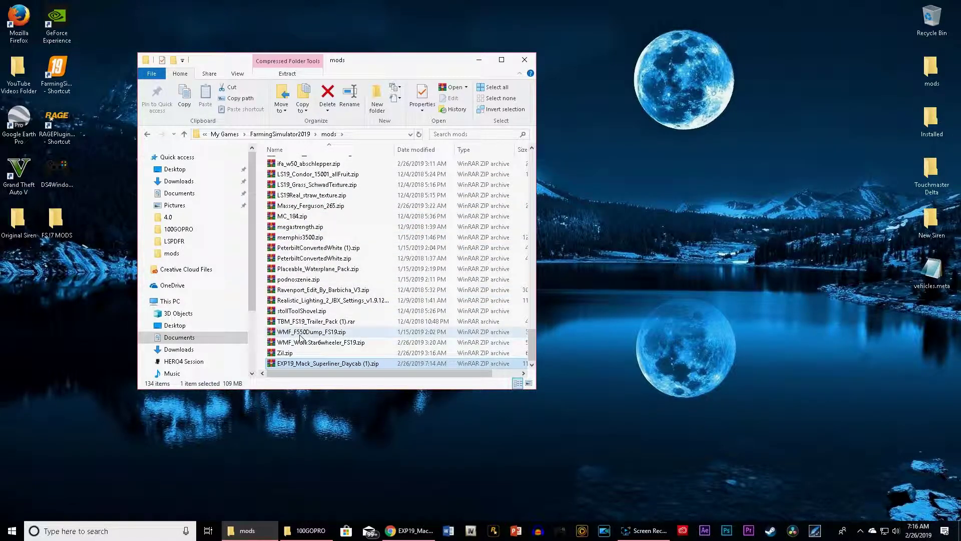
{"action": "scroll", "coordinate": [379, 260], "scroll_direction": "up", "scroll_amount": 5}
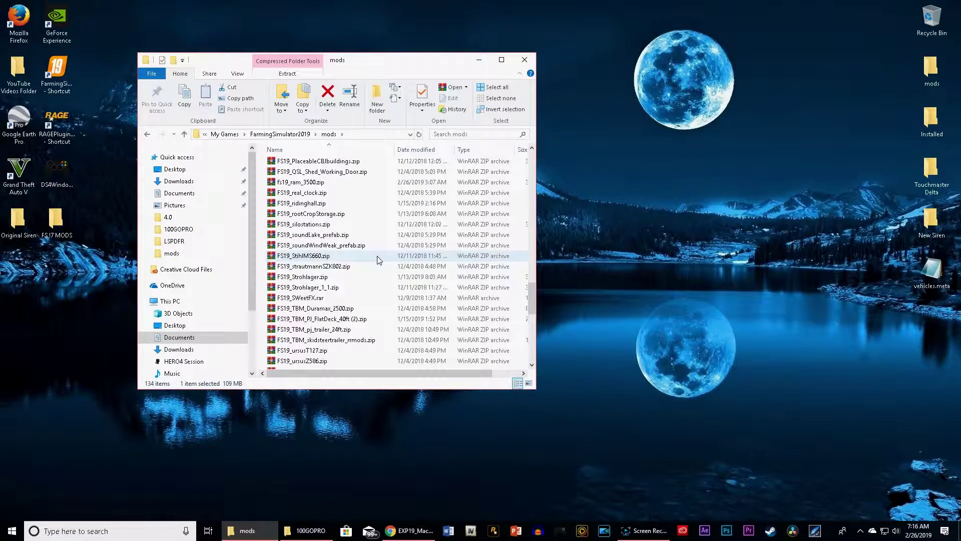
{"action": "scroll", "coordinate": [379, 259], "scroll_direction": "up", "scroll_amount": 15}
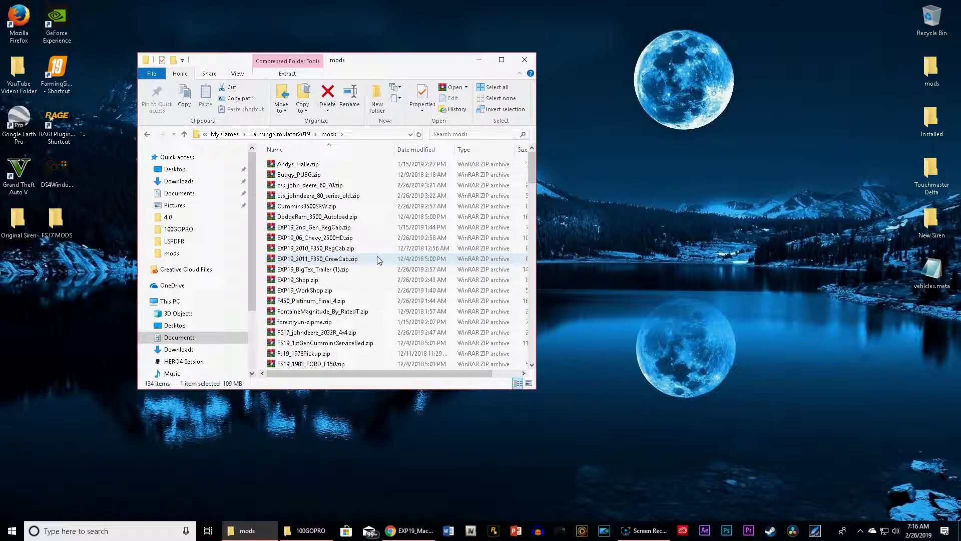
{"action": "scroll", "coordinate": [378, 259], "scroll_direction": "down", "scroll_amount": 20}
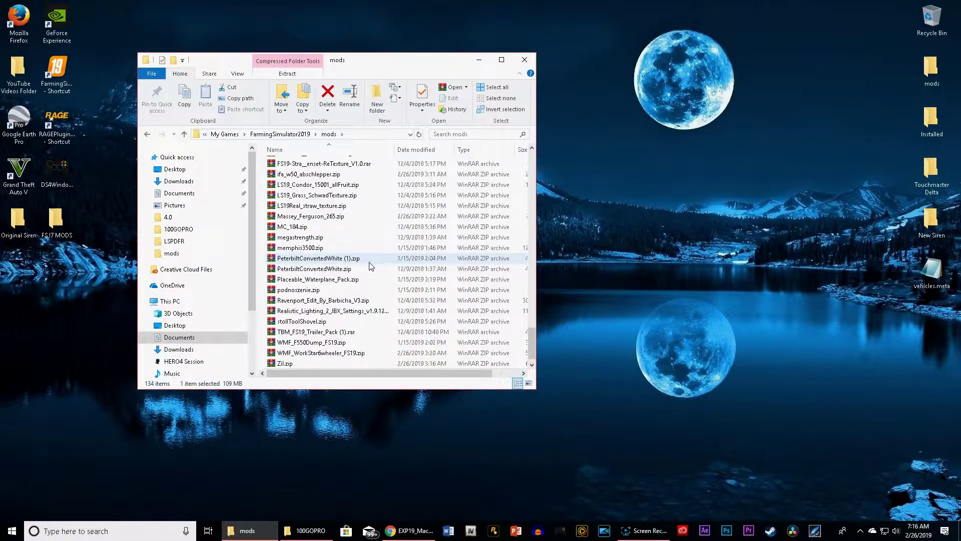
{"action": "scroll", "coordinate": [371, 265], "scroll_direction": "down", "scroll_amount": 1}
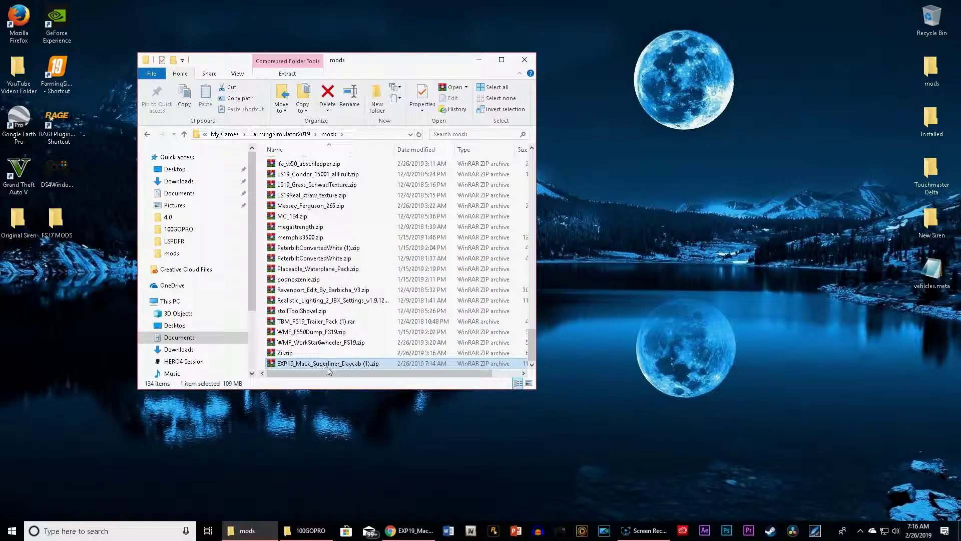
Back in Chrome, open the 2K BigTex Trailer Light Dropbox link from the group post
{"action": "left_click", "coordinate": [486, 61]}
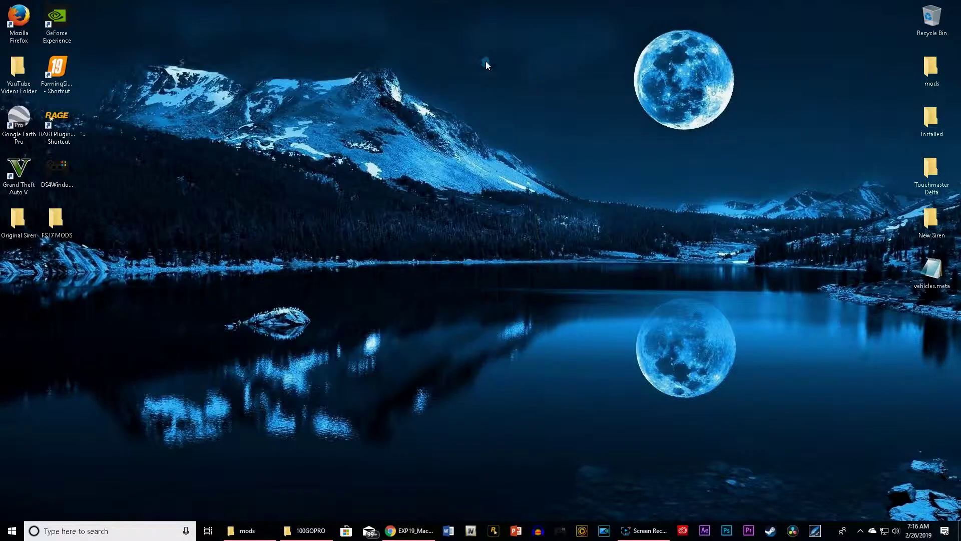
{"action": "left_click", "coordinate": [409, 530]}
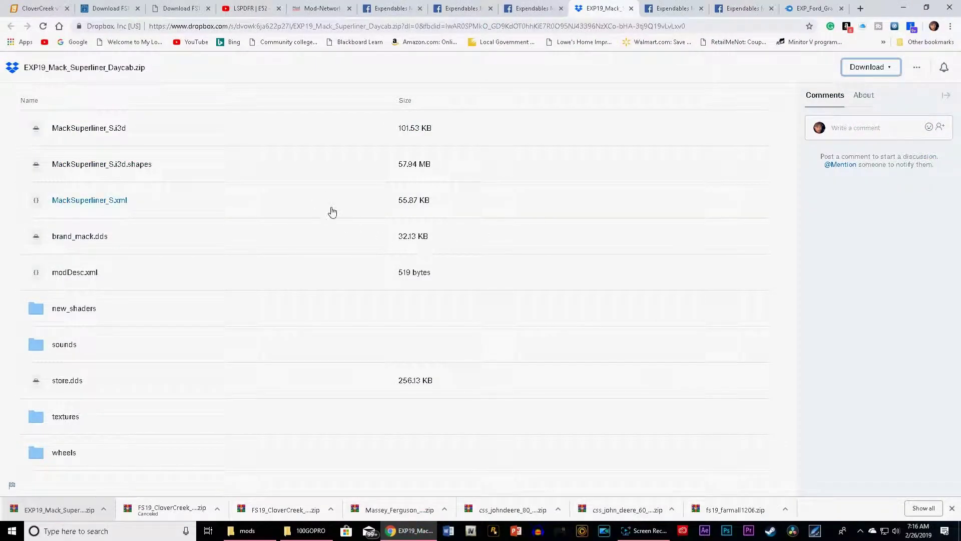
{"action": "left_click", "coordinate": [526, 8]}
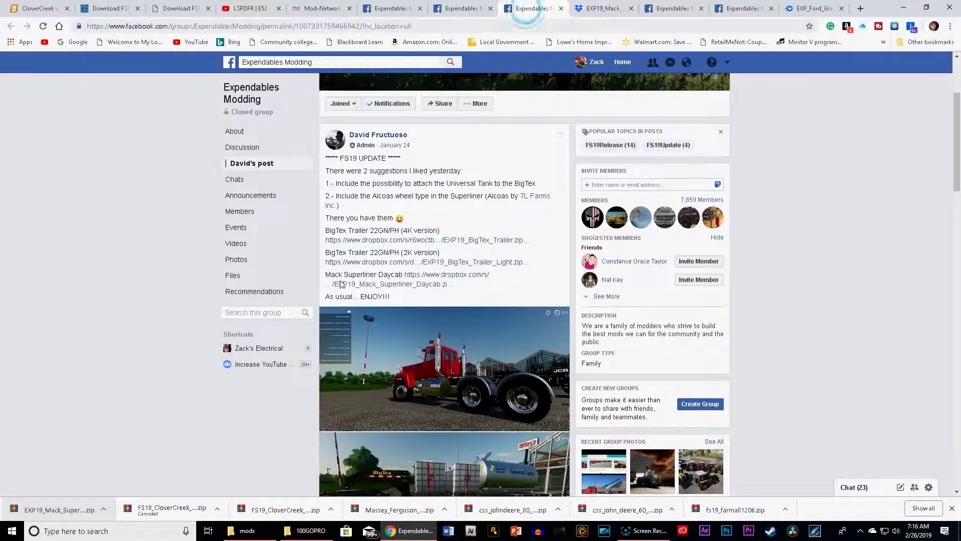
{"action": "scroll", "coordinate": [340, 284], "scroll_direction": "down", "scroll_amount": 5}
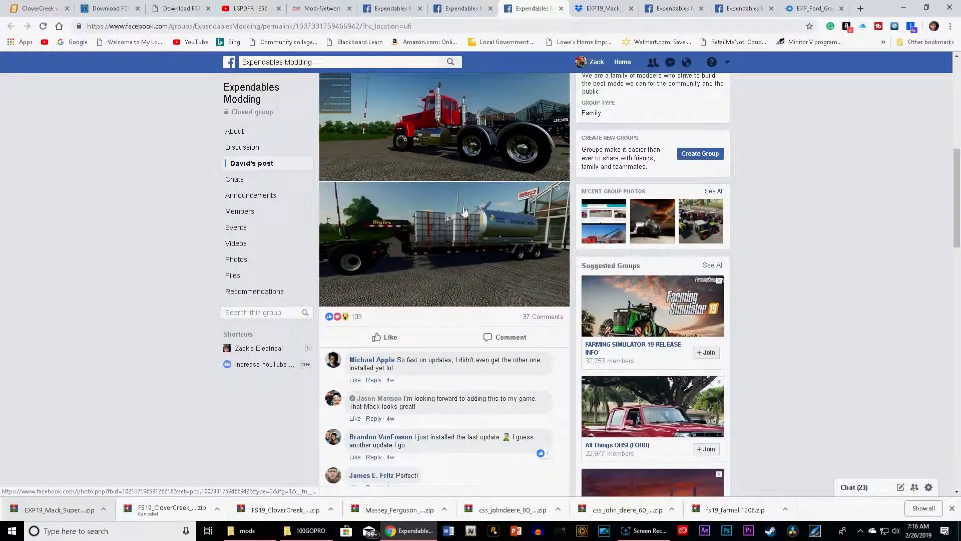
{"action": "scroll", "coordinate": [410, 251], "scroll_direction": "up", "scroll_amount": 4}
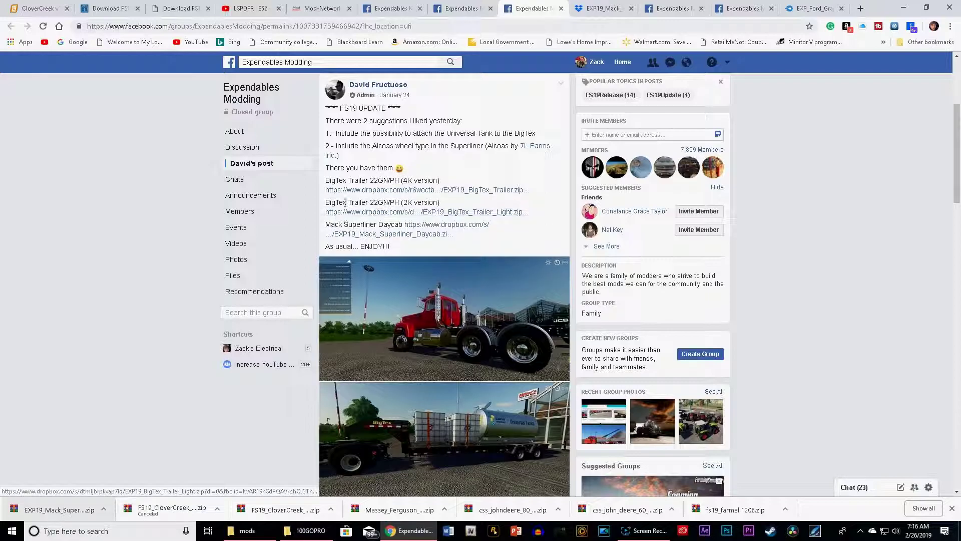
{"action": "right_click", "coordinate": [475, 210]}
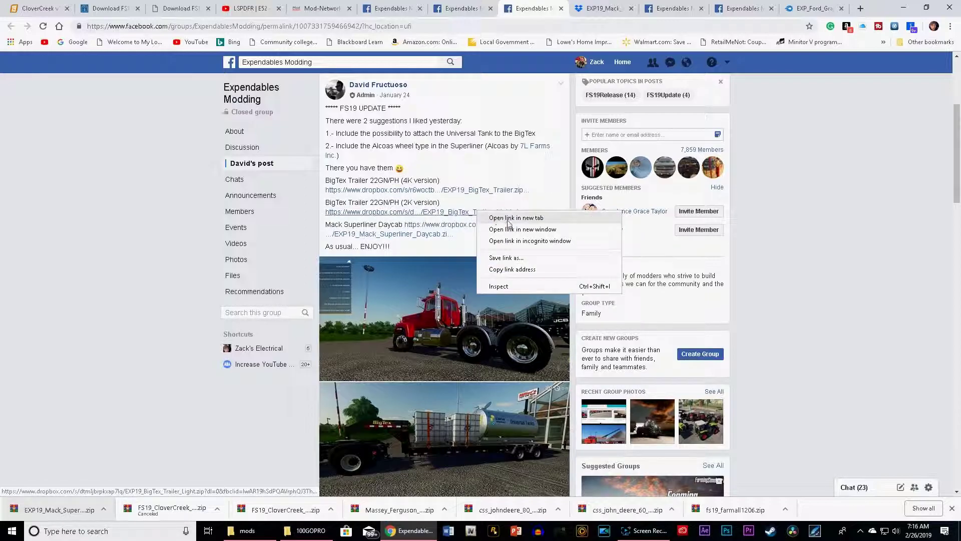
{"action": "left_click", "coordinate": [507, 222]}
{"action": "left_click", "coordinate": [620, 8]}
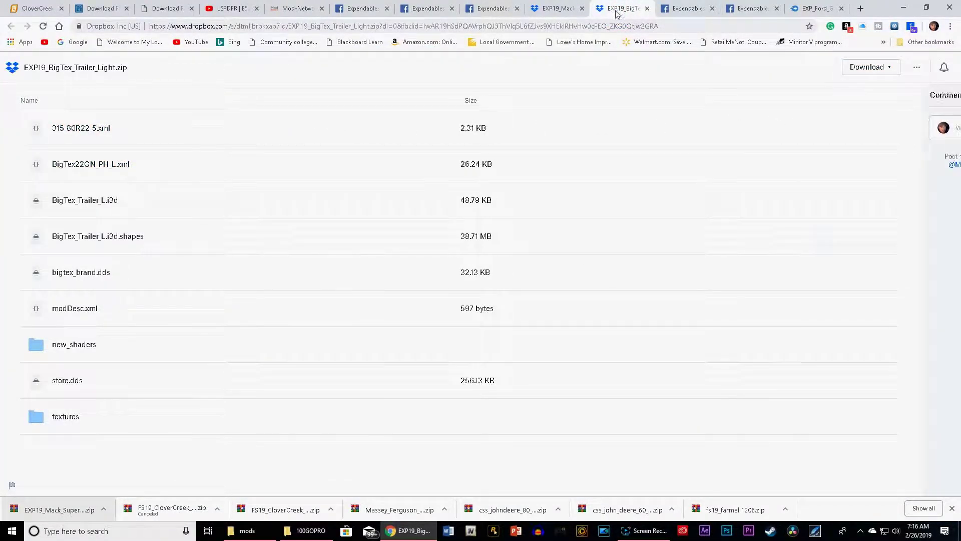
{"action": "left_click", "coordinate": [492, 8]}
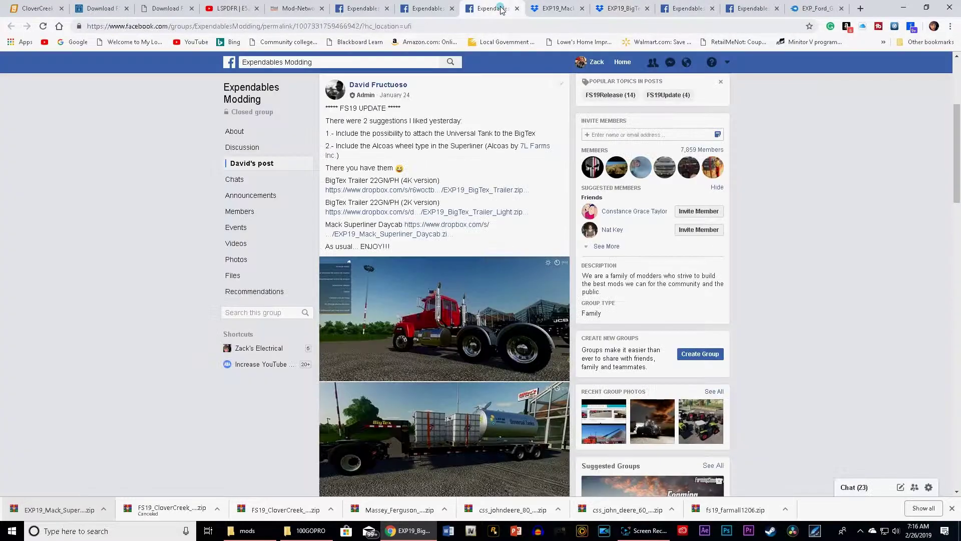
Scroll through the group post, then switch to the group's Announcements page
{"action": "scroll", "coordinate": [454, 285], "scroll_direction": "down", "scroll_amount": 7}
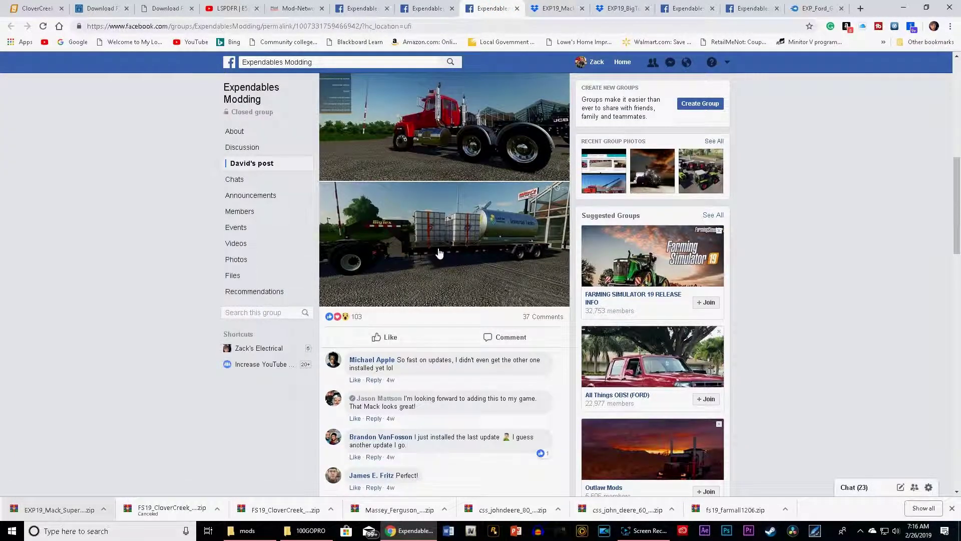
{"action": "scroll", "coordinate": [439, 248], "scroll_direction": "down", "scroll_amount": 7}
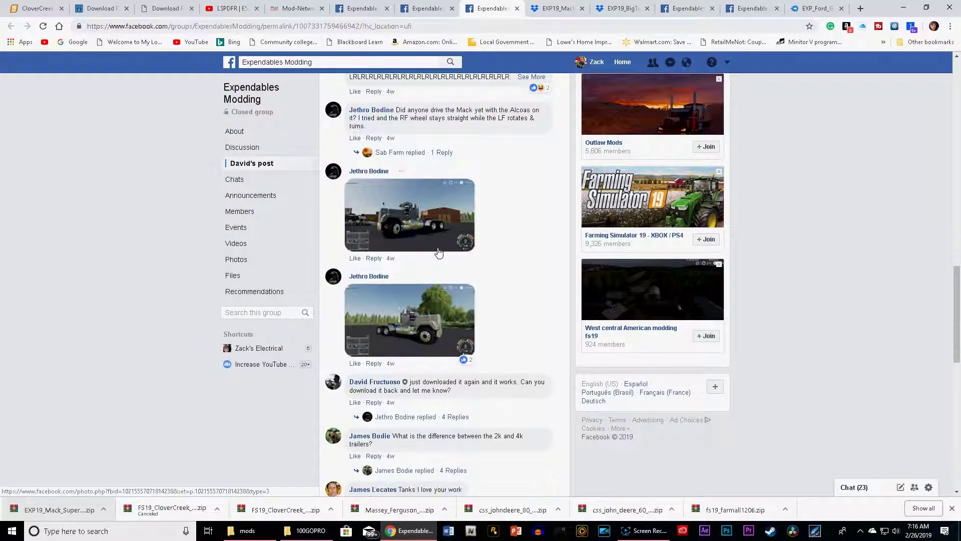
{"action": "scroll", "coordinate": [499, 292], "scroll_direction": "down", "scroll_amount": 10}
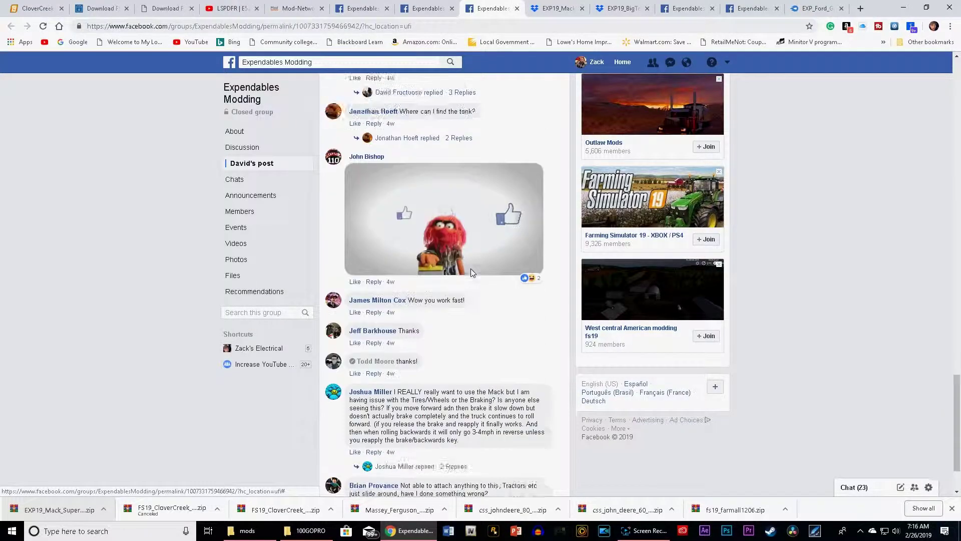
{"action": "scroll", "coordinate": [466, 305], "scroll_direction": "up", "scroll_amount": 10}
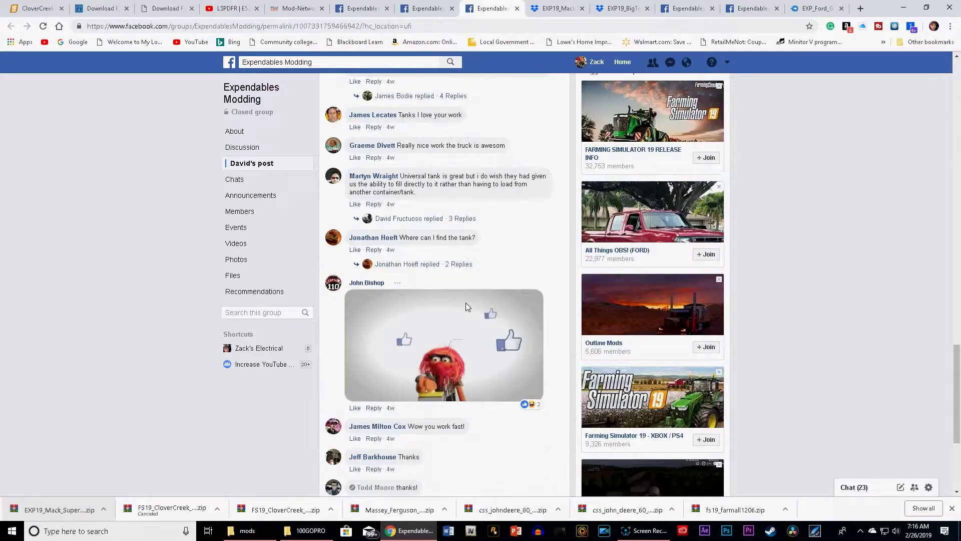
{"action": "scroll", "coordinate": [465, 303], "scroll_direction": "up", "scroll_amount": 15}
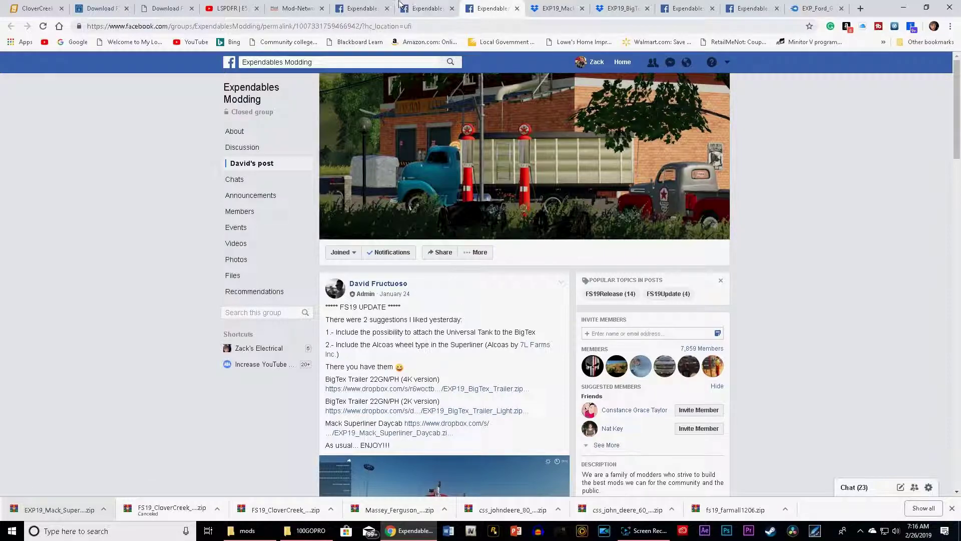
{"action": "left_click", "coordinate": [416, 10]}
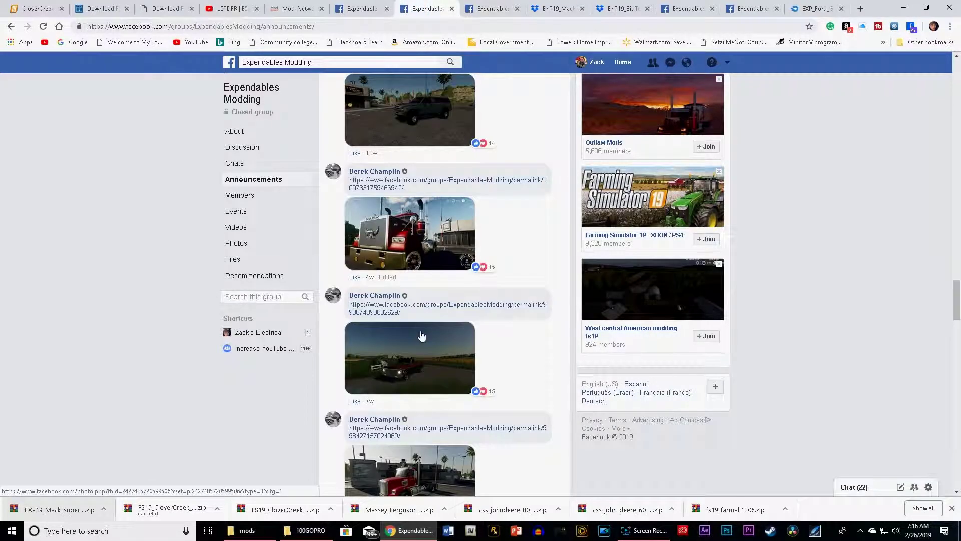
Scroll the Announcements feed, return to the top, and close that Expendables group tab
{"action": "scroll", "coordinate": [412, 376], "scroll_direction": "down", "scroll_amount": 2}
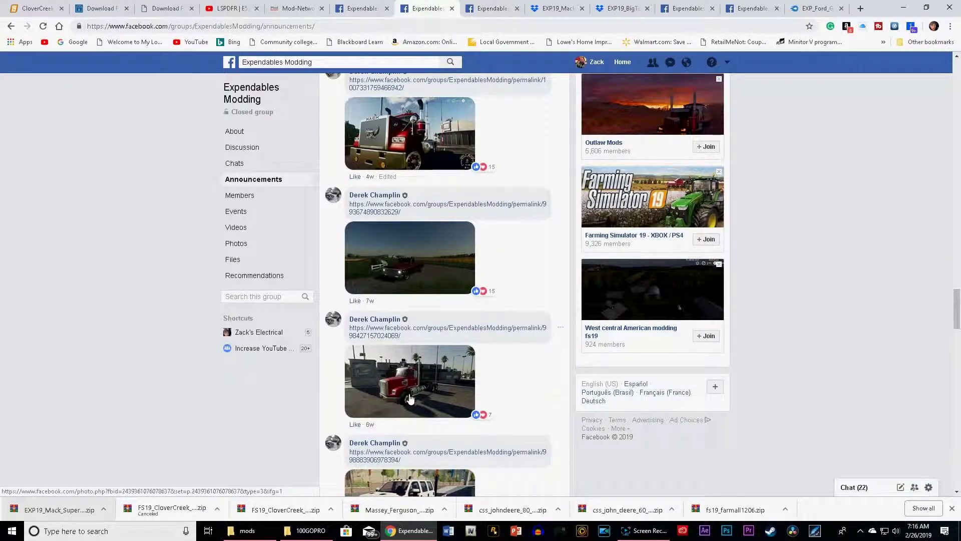
{"action": "scroll", "coordinate": [447, 399], "scroll_direction": "down", "scroll_amount": 2}
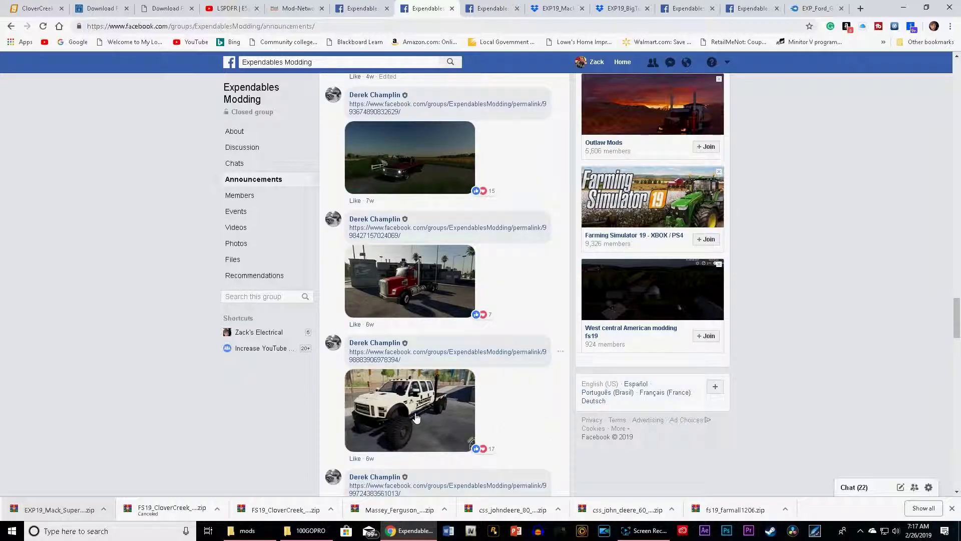
{"action": "scroll", "coordinate": [440, 421], "scroll_direction": "down", "scroll_amount": 3}
{"action": "scroll", "coordinate": [524, 382], "scroll_direction": "down", "scroll_amount": 3}
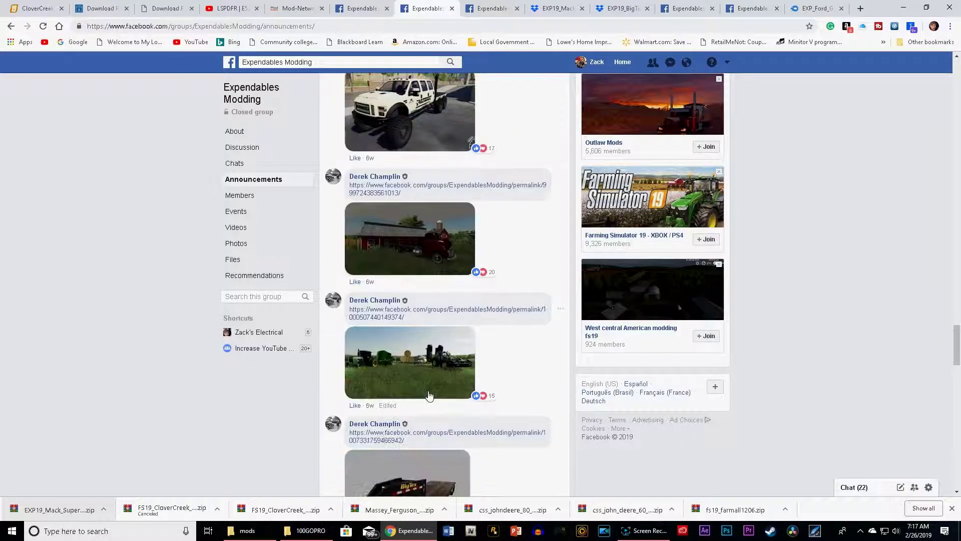
{"action": "scroll", "coordinate": [501, 355], "scroll_direction": "down", "scroll_amount": 2}
{"action": "key", "text": "Home"}
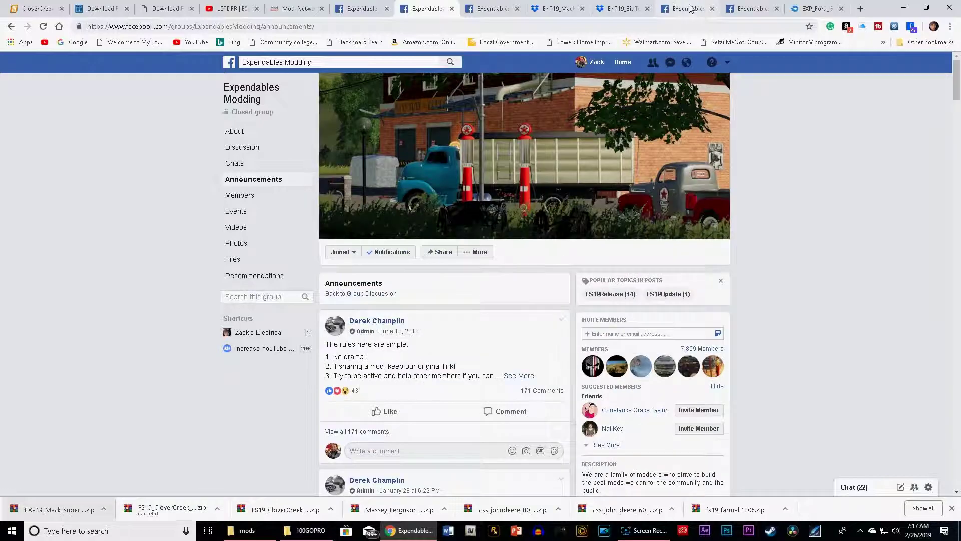
{"action": "left_click", "coordinate": [452, 8]}
Close the seven leftover Facebook and Dropbox mod tabs
{"action": "left_click", "coordinate": [452, 8]}
{"action": "left_click", "coordinate": [452, 8]}
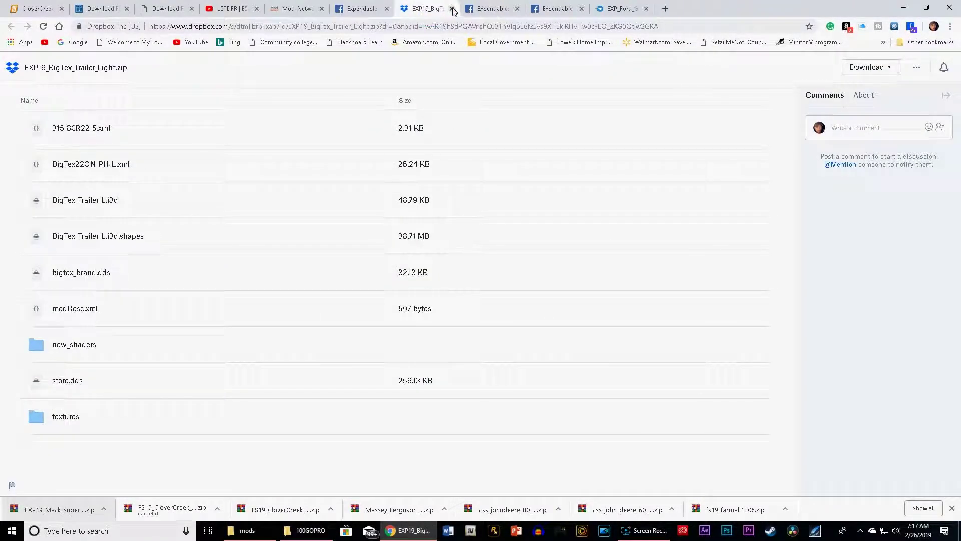
{"action": "left_click", "coordinate": [452, 9]}
{"action": "left_click", "coordinate": [452, 8]}
{"action": "left_click", "coordinate": [452, 9]}
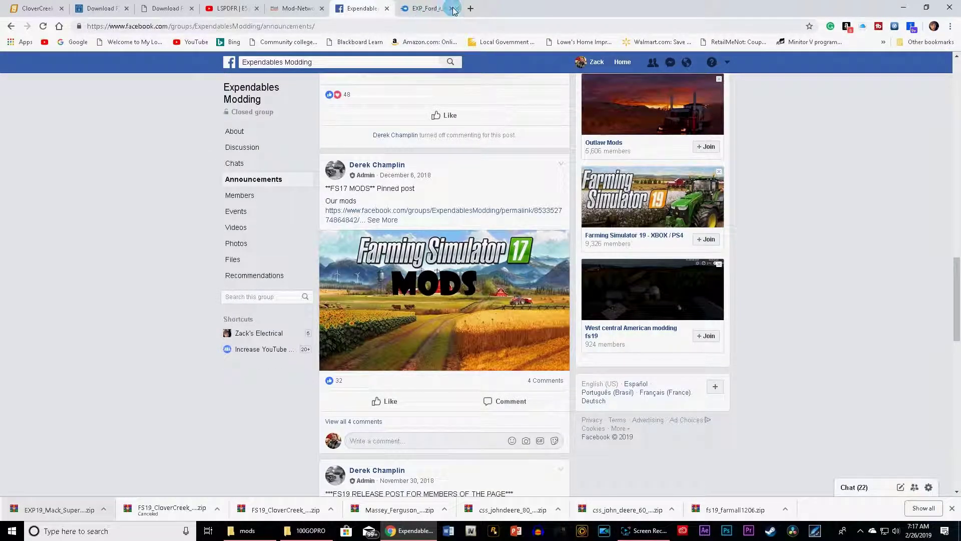
{"action": "left_click", "coordinate": [453, 9]}
{"action": "left_click", "coordinate": [452, 8]}
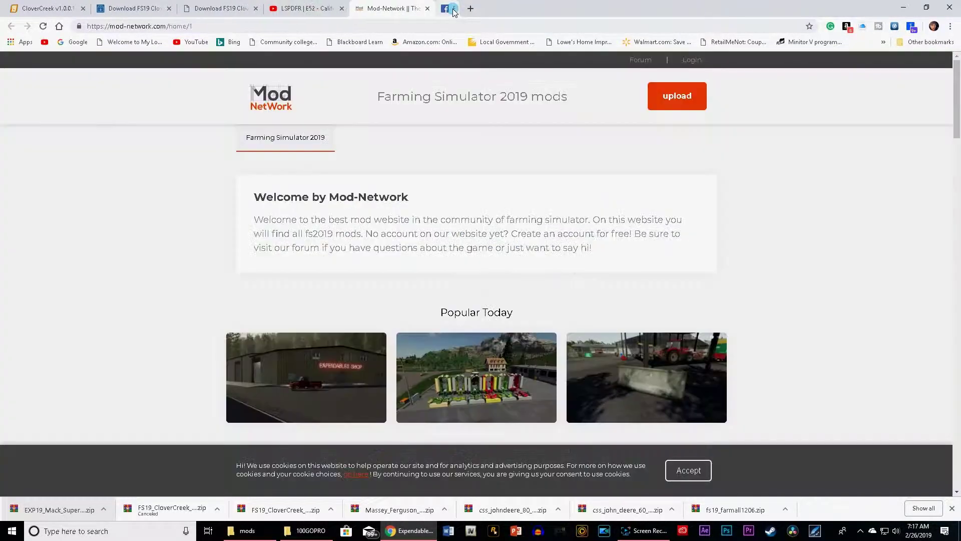
Search YouTube for 'the squad' and open the FS19 tornado clean-up video
{"action": "left_click", "coordinate": [306, 10]}
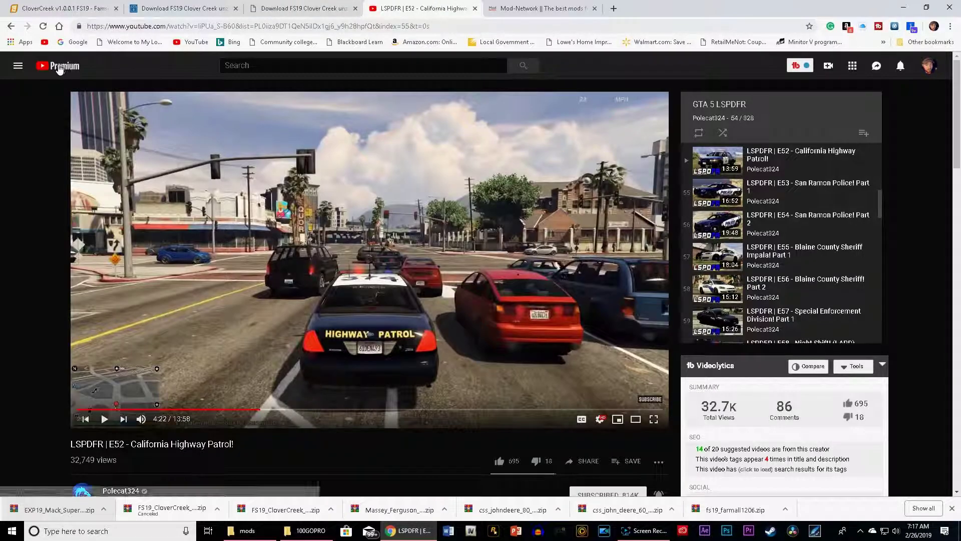
{"action": "left_click", "coordinate": [252, 65]}
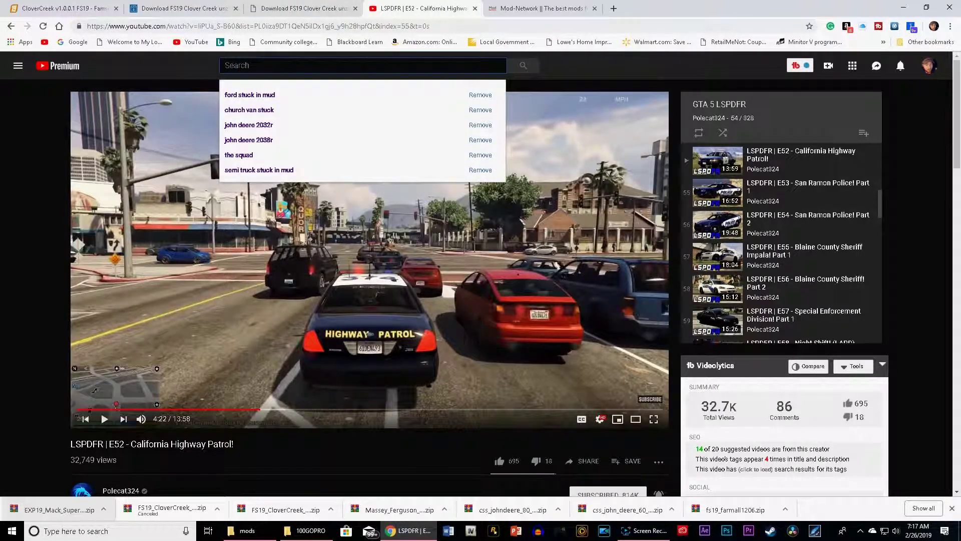
{"action": "type", "text": "the squad"}
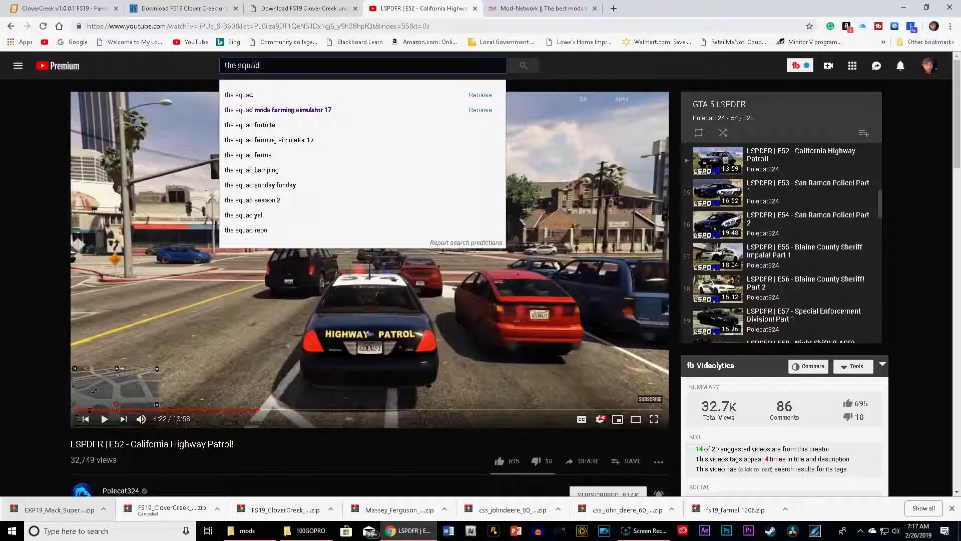
{"action": "key", "text": "Return"}
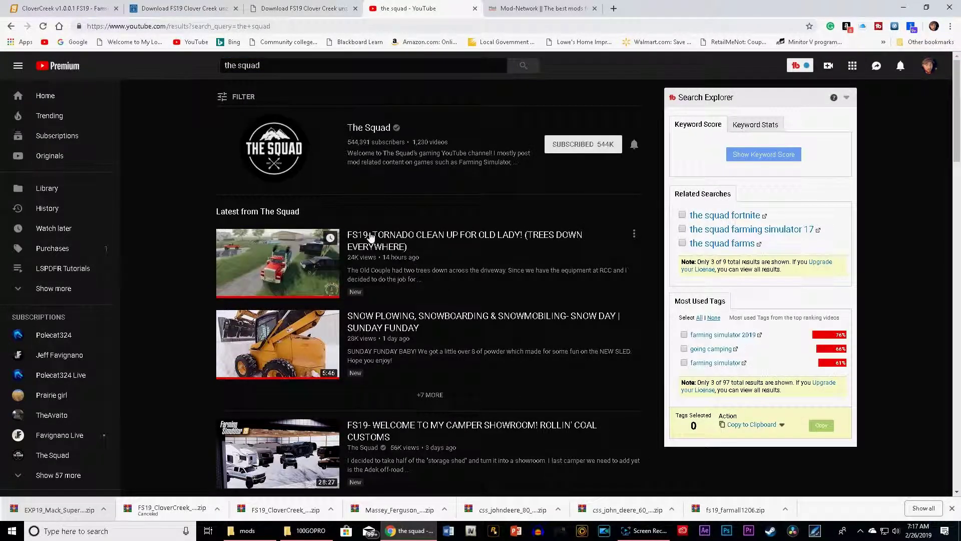
{"action": "scroll", "coordinate": [311, 302], "scroll_direction": "down", "scroll_amount": 2}
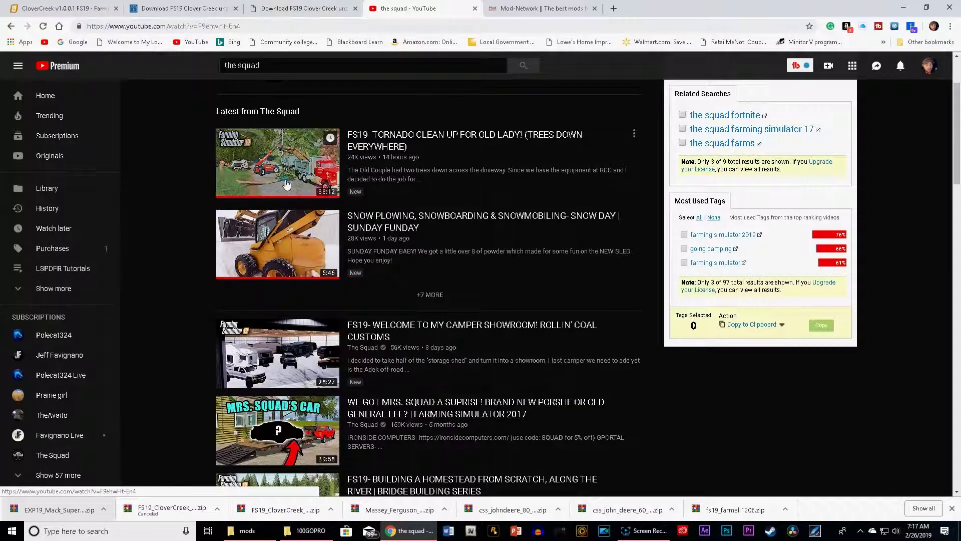
{"action": "left_click", "coordinate": [316, 178]}
Pause the video, read its full description, then minimize Chrome
{"action": "left_click", "coordinate": [314, 309]}
{"action": "scroll", "coordinate": [313, 307], "scroll_direction": "down", "scroll_amount": 5}
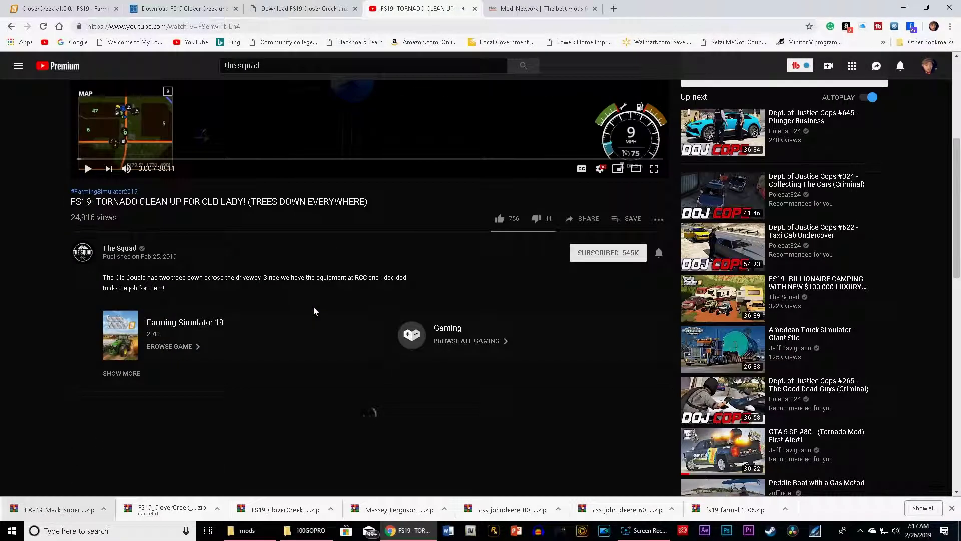
{"action": "scroll", "coordinate": [257, 278], "scroll_direction": "down", "scroll_amount": 4}
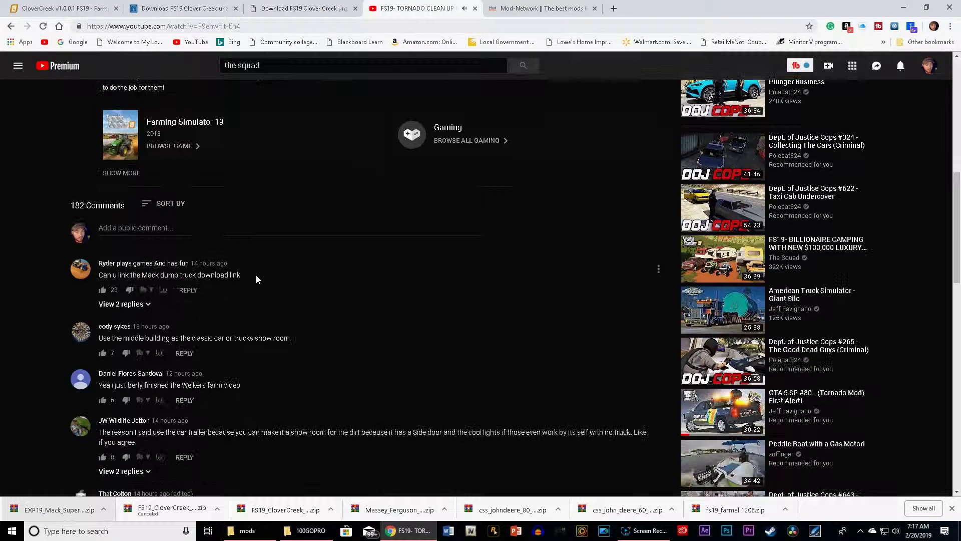
{"action": "left_click", "coordinate": [122, 172]}
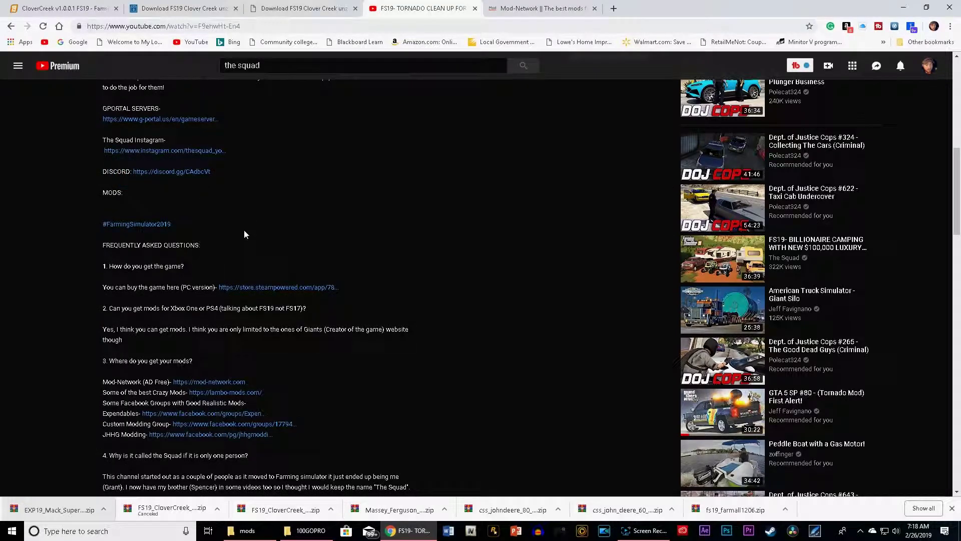
{"action": "scroll", "coordinate": [245, 226], "scroll_direction": "down", "scroll_amount": 4}
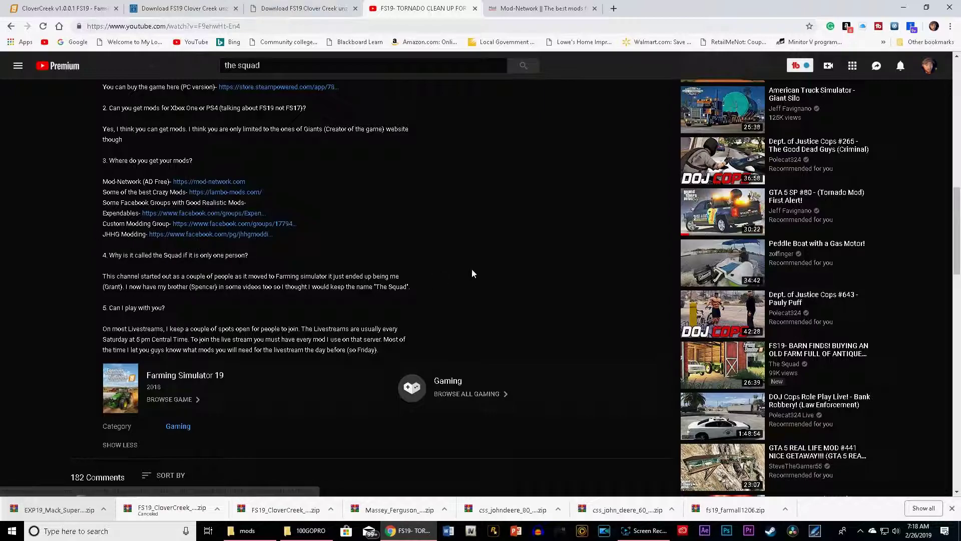
{"action": "scroll", "coordinate": [503, 298], "scroll_direction": "down", "scroll_amount": 1}
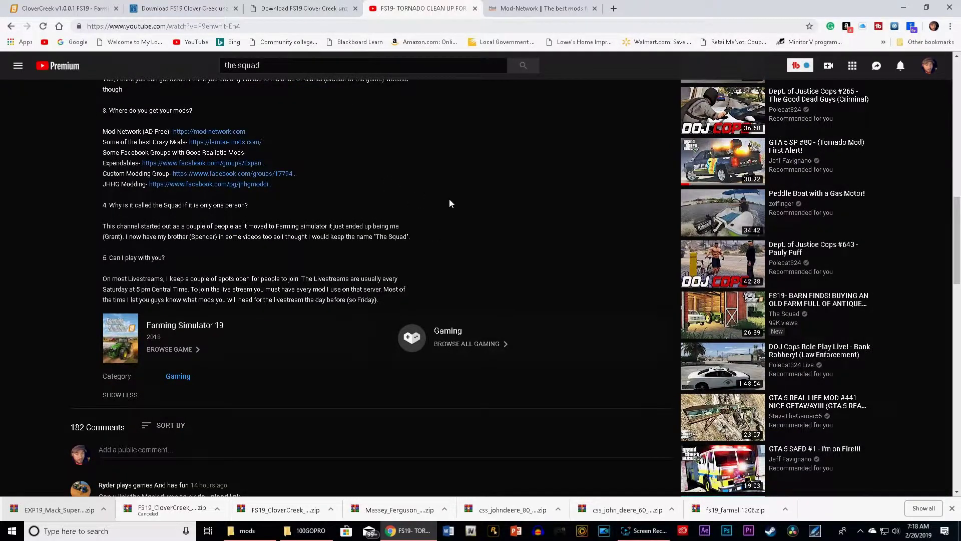
{"action": "scroll", "coordinate": [449, 202], "scroll_direction": "up", "scroll_amount": 15}
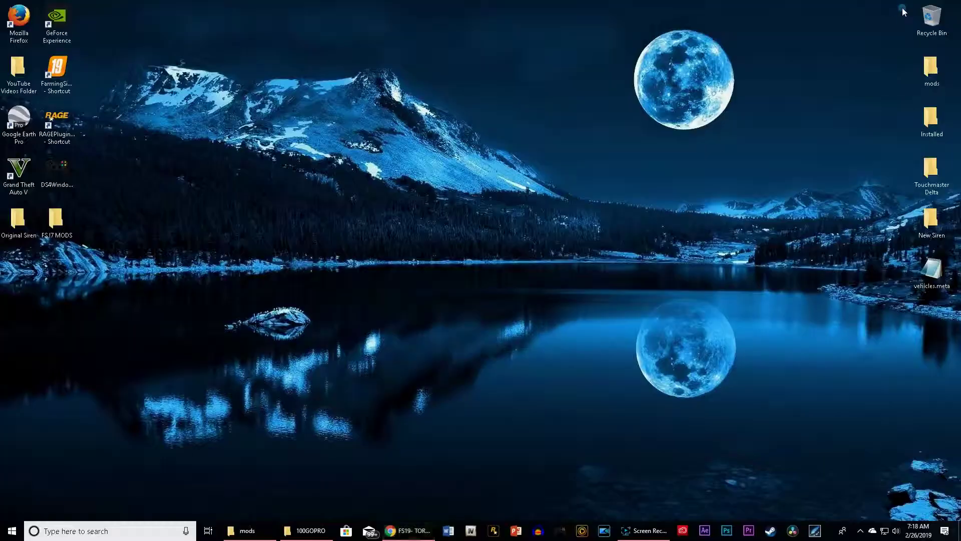
{"action": "left_click", "coordinate": [904, 7]}
{"action": "left_click", "coordinate": [408, 530]}
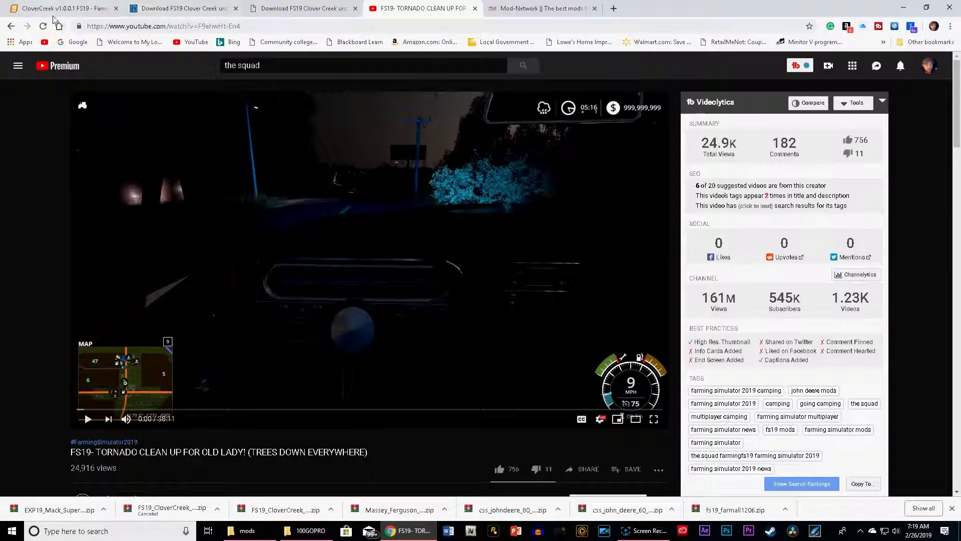
{"action": "left_click", "coordinate": [62, 8]}
Scroll down through the CloverCreek v1.0.0.1 map description and back up
{"action": "scroll", "coordinate": [516, 320], "scroll_direction": "down", "scroll_amount": 4}
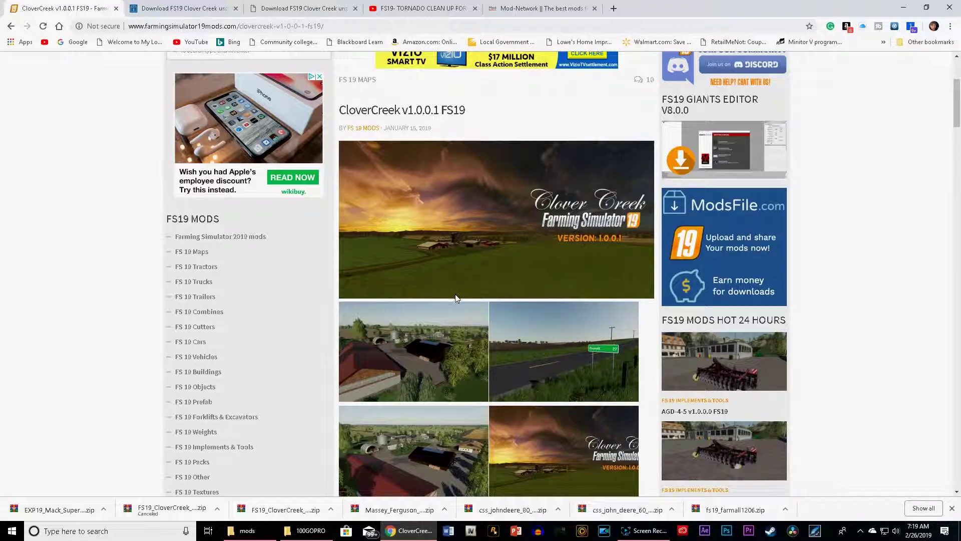
{"action": "scroll", "coordinate": [455, 298], "scroll_direction": "down", "scroll_amount": 15}
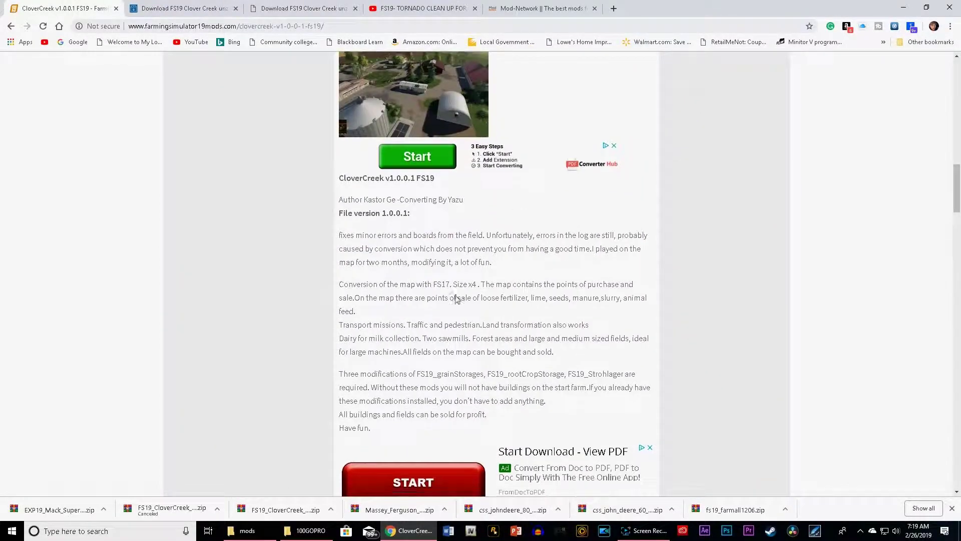
{"action": "scroll", "coordinate": [455, 298], "scroll_direction": "down", "scroll_amount": 15}
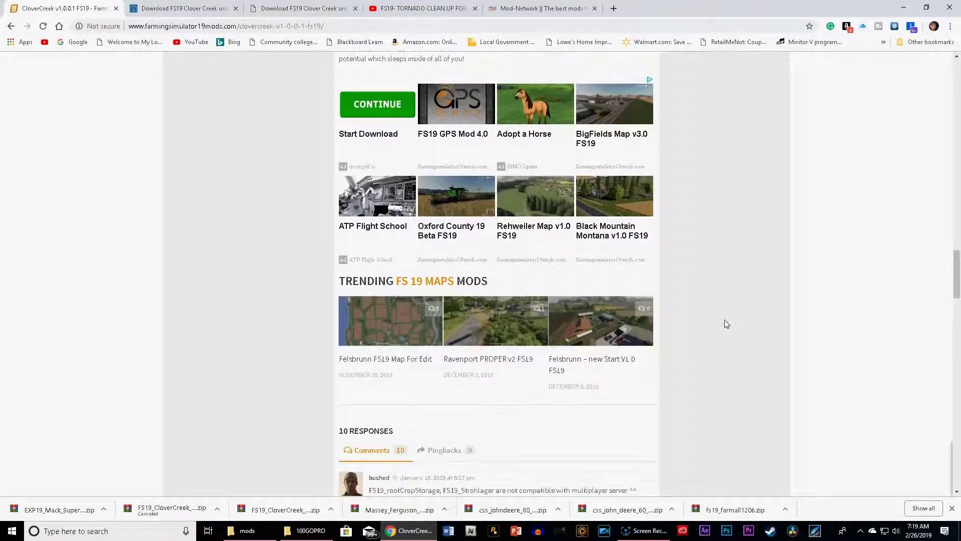
{"action": "scroll", "coordinate": [726, 323], "scroll_direction": "down", "scroll_amount": 9}
{"action": "scroll", "coordinate": [832, 334], "scroll_direction": "up", "scroll_amount": 13}
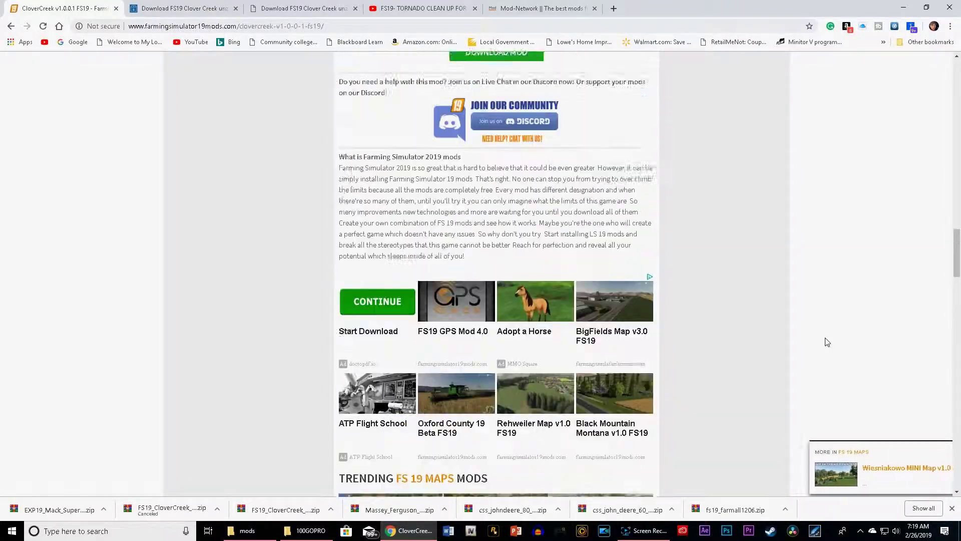
{"action": "scroll", "coordinate": [827, 342], "scroll_direction": "up", "scroll_amount": 15}
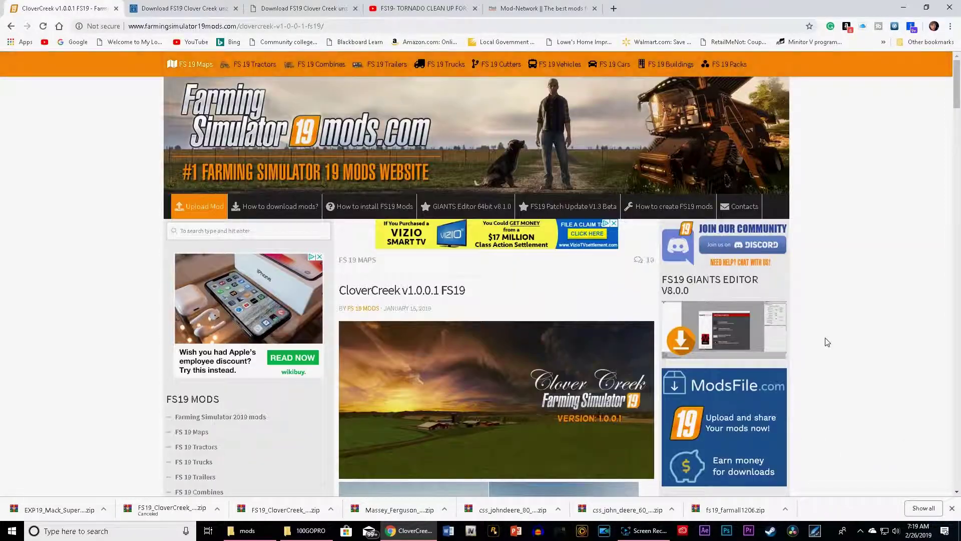
Minimize Chrome's CloverCreek page to show the Windows desktop
{"action": "left_click", "coordinate": [903, 7]}
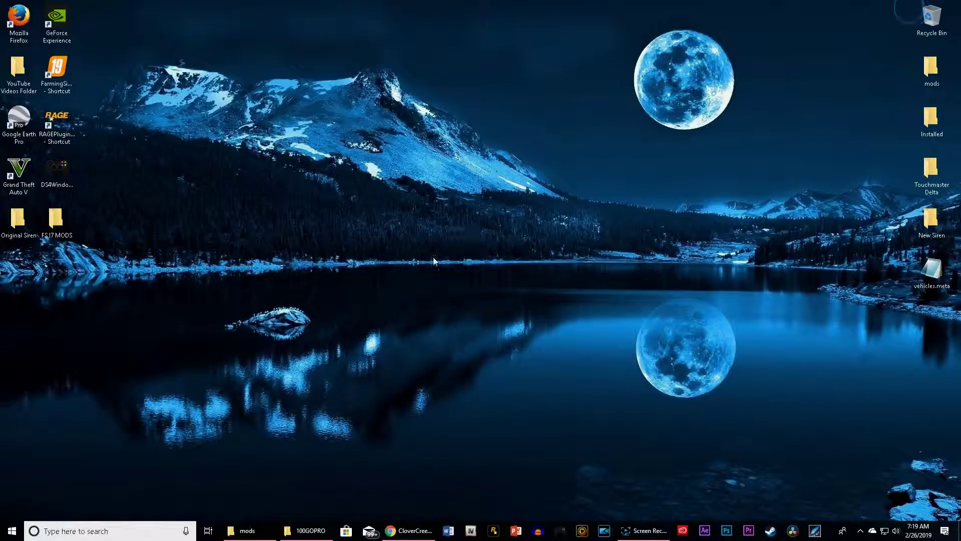